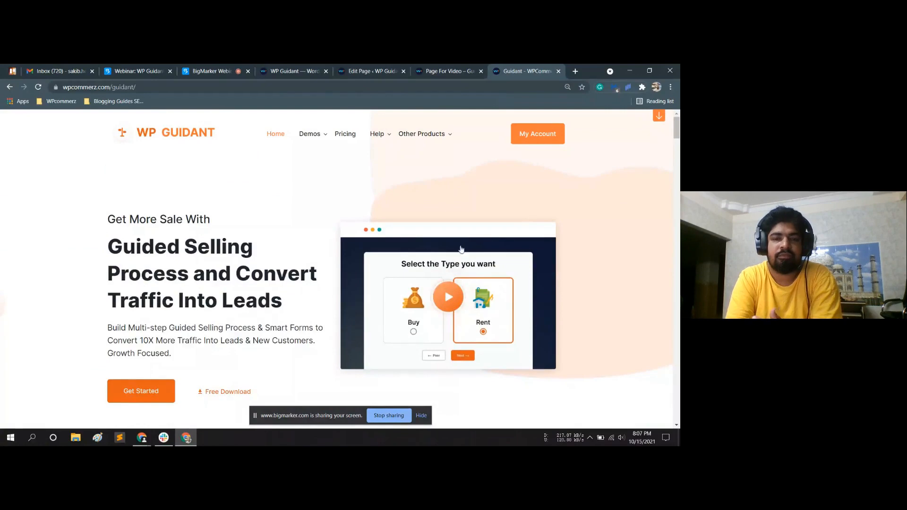
- Open the E-commerce demo from the WP Guidant site's list of demos
scroll(609, 207, down, 5)
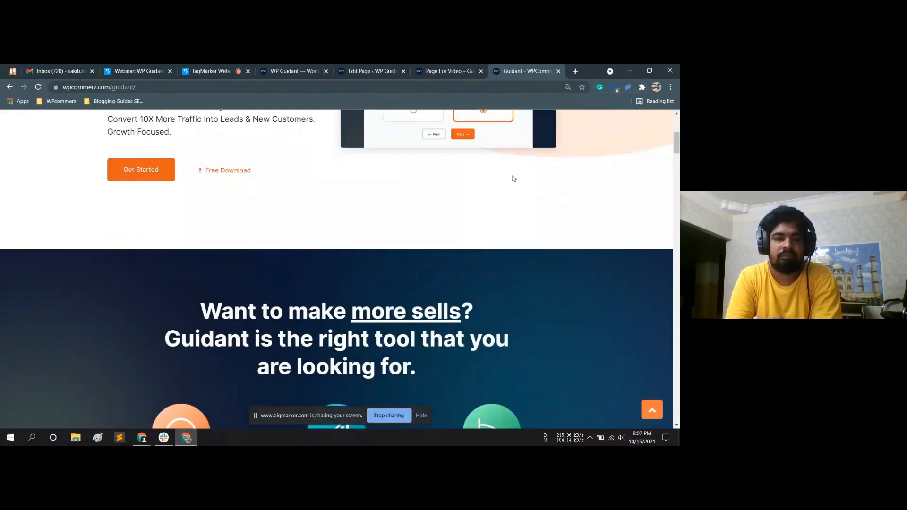
scroll(492, 160, up, 1)
scroll(494, 161, up, 5)
scroll(500, 162, down, 10)
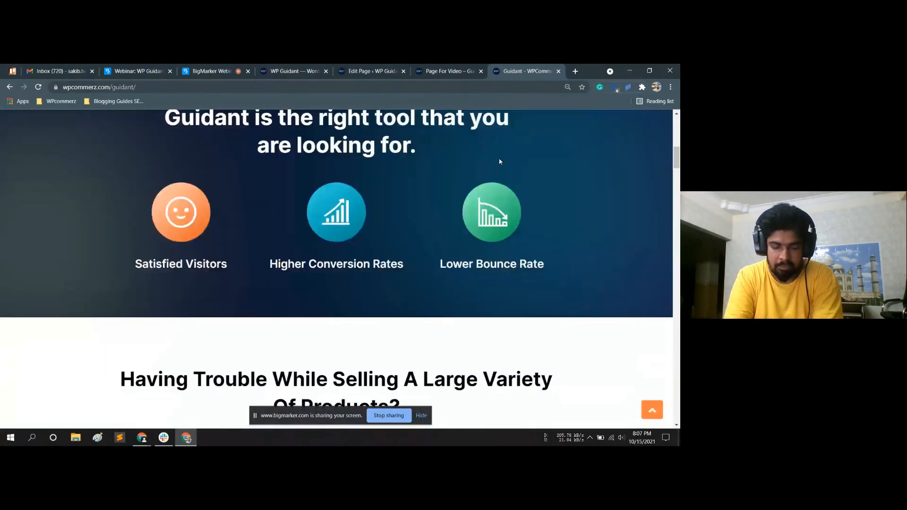
scroll(502, 162, up, 10)
mouse_move(315, 137)
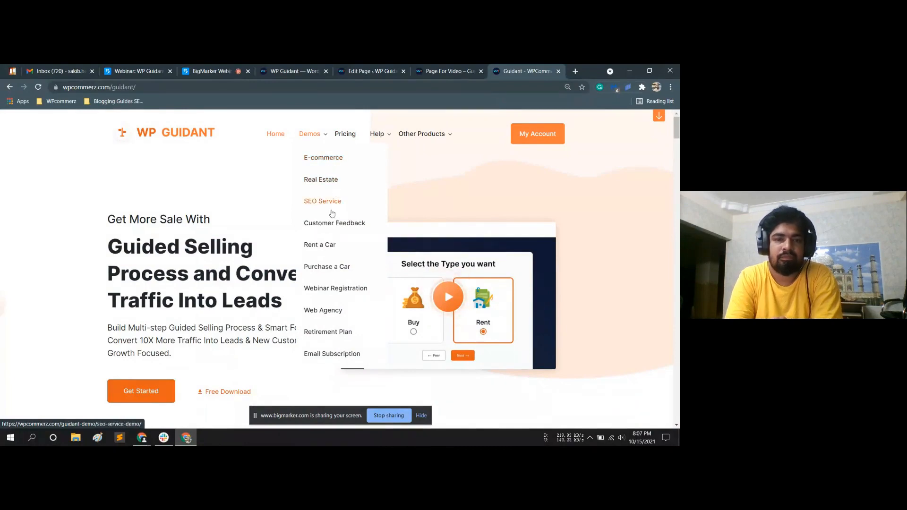
click(332, 159)
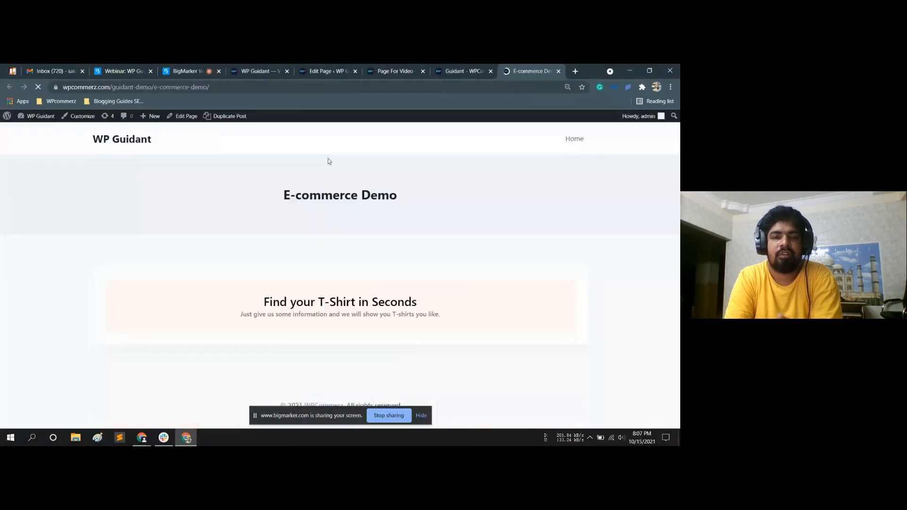
- Choose V-neck as the T-shirt neckline and continue to the color question
scroll(378, 181, down, 3)
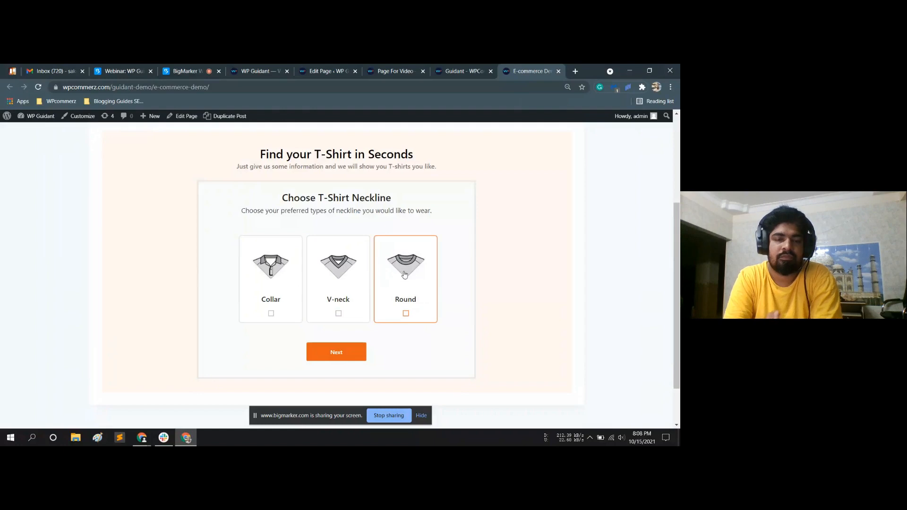
click(350, 265)
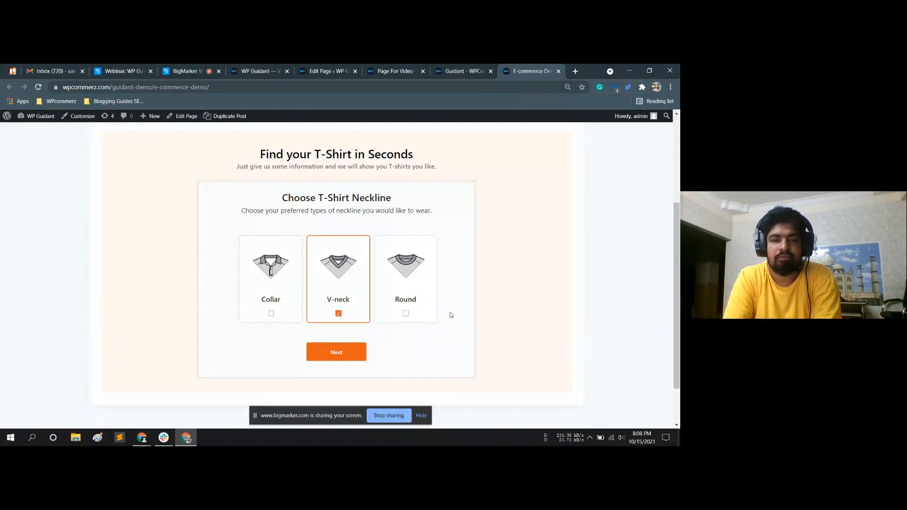
scroll(425, 307, down, 1)
click(338, 297)
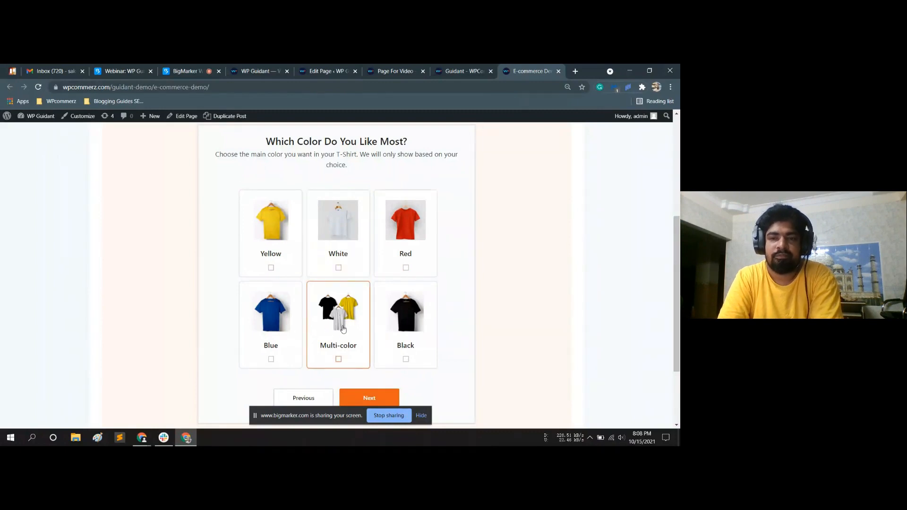
- Choose Multi-color as the T-shirt color and continue to the price range question
click(338, 359)
scroll(476, 283, down, 2)
scroll(466, 290, up, 3)
scroll(459, 298, down, 2)
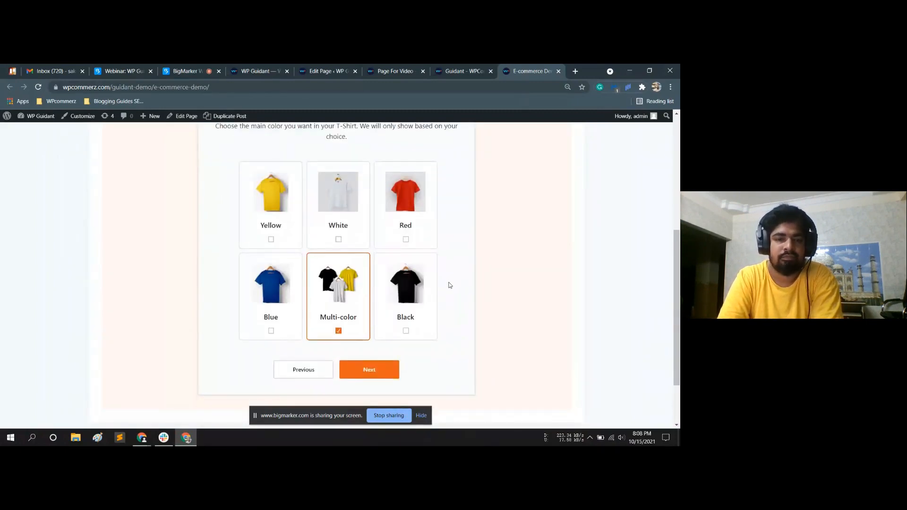
scroll(449, 286, up, 3)
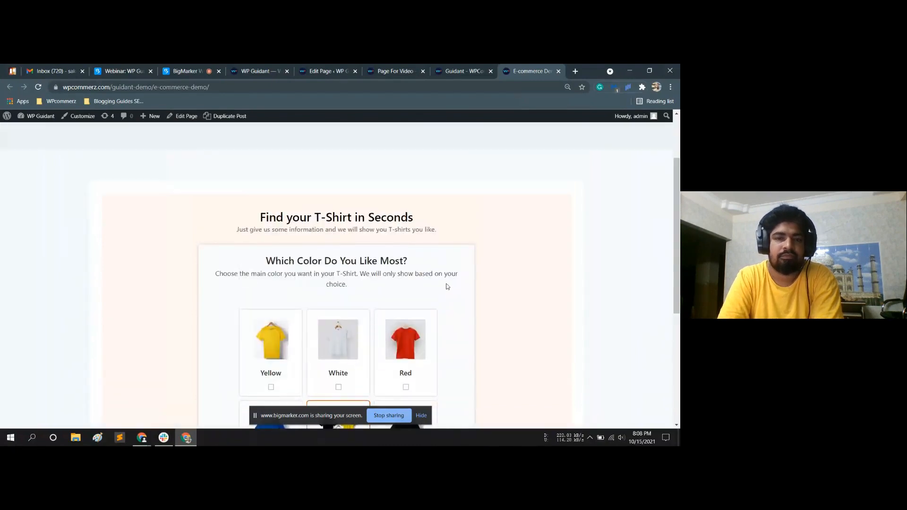
scroll(447, 287, down, 2)
scroll(439, 292, down, 2)
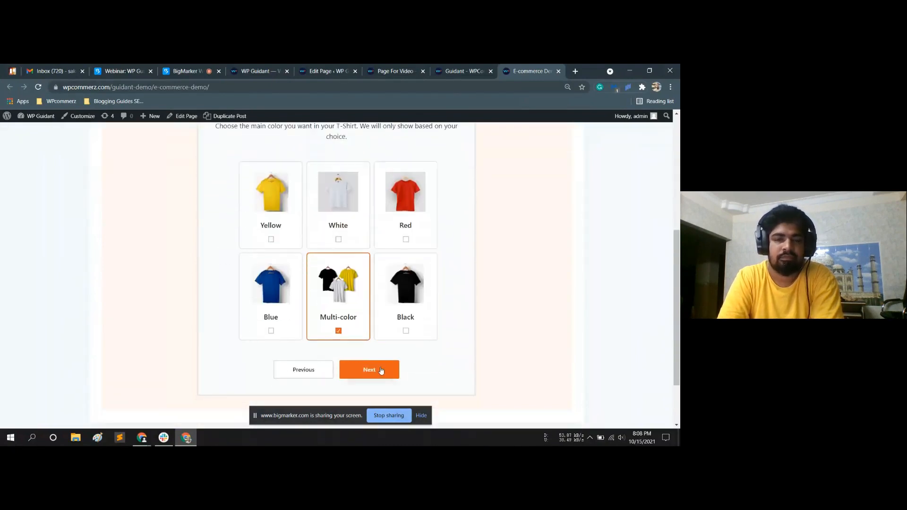
click(372, 370)
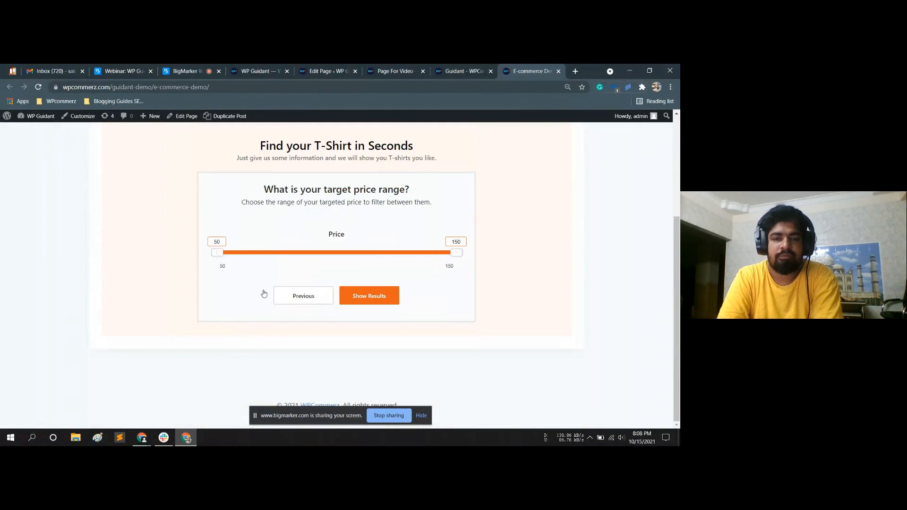
- Set the target price range to 60–130 and show the T-shirt results
drag(218, 254, 242, 256)
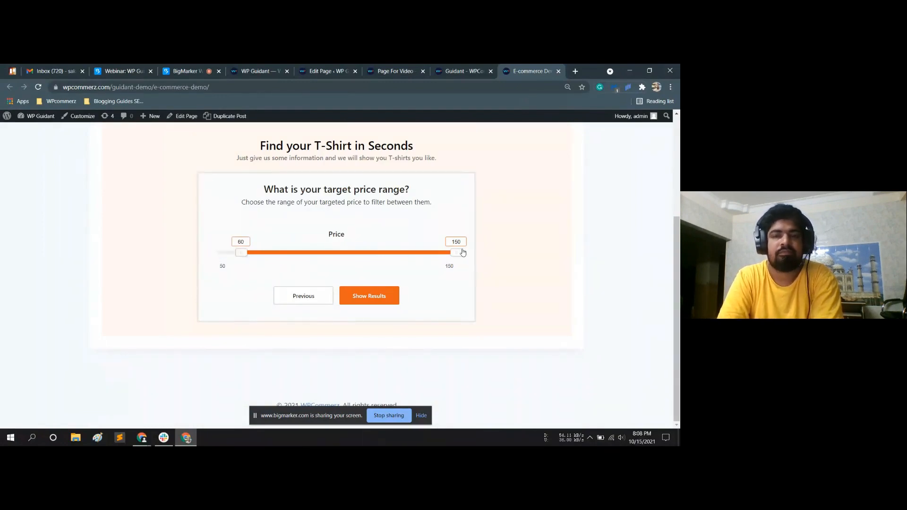
drag(457, 254, 397, 257)
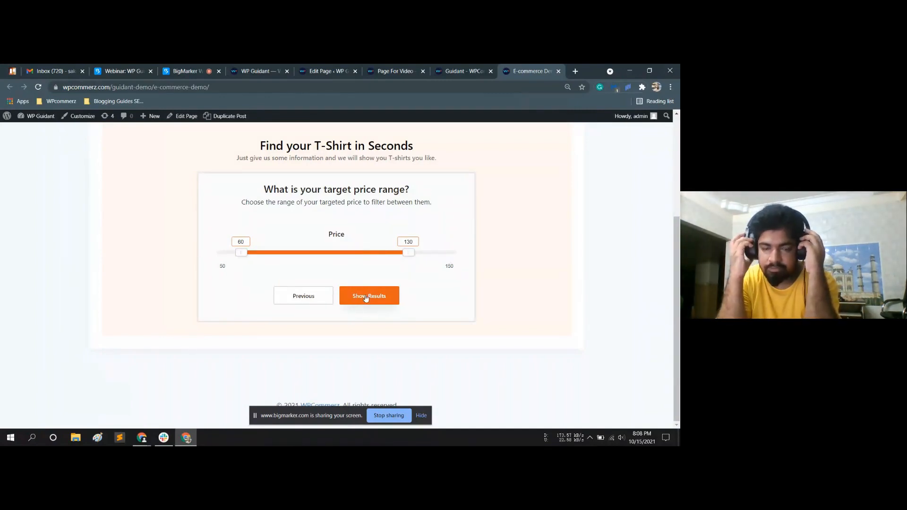
mouse_move(242, 255)
mouse_down()
mouse_move(280, 257)
mouse_move(255, 258)
mouse_up()
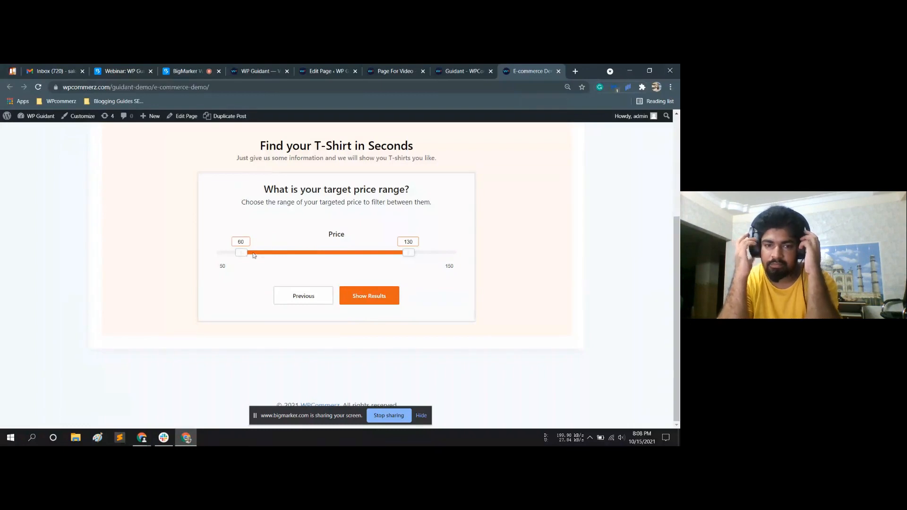
click(365, 298)
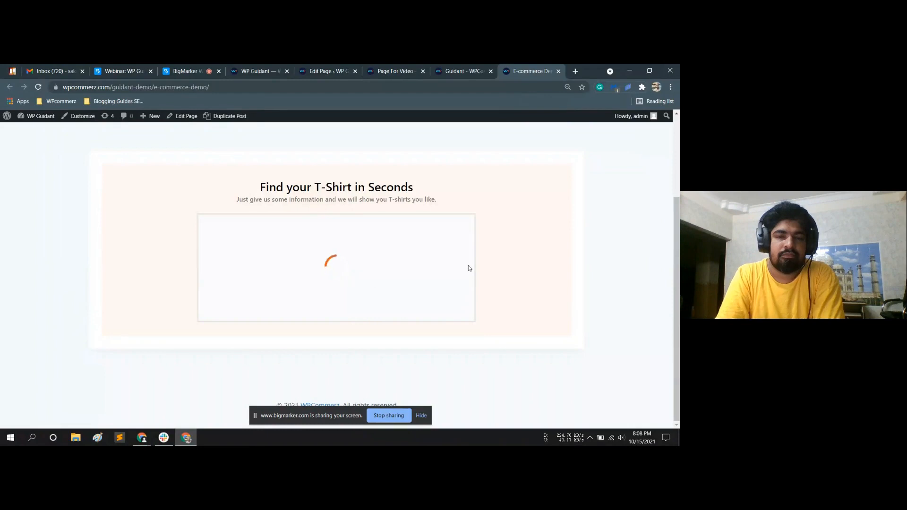
- Examine the personal result of the T-shirt finder, including the recommended product's name and price
scroll(469, 262, down, 3)
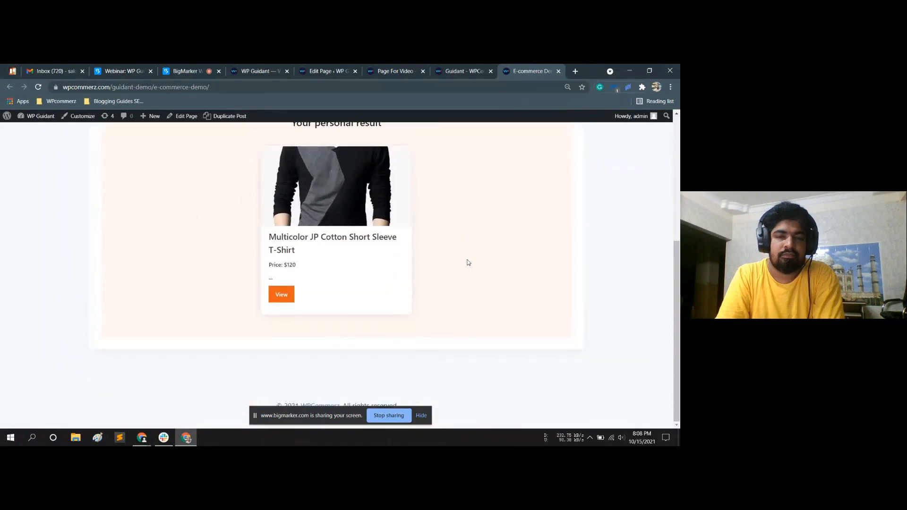
scroll(465, 262, up, 2)
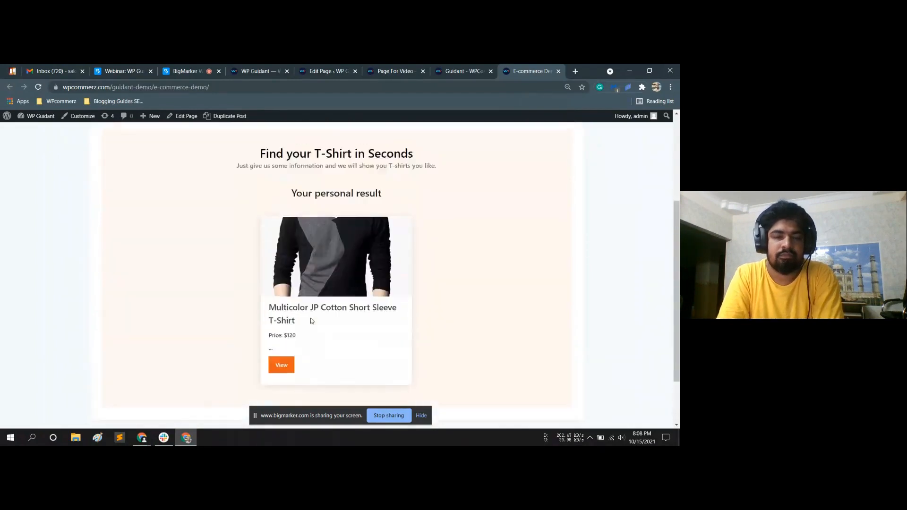
scroll(312, 319, up, 3)
scroll(299, 319, down, 3)
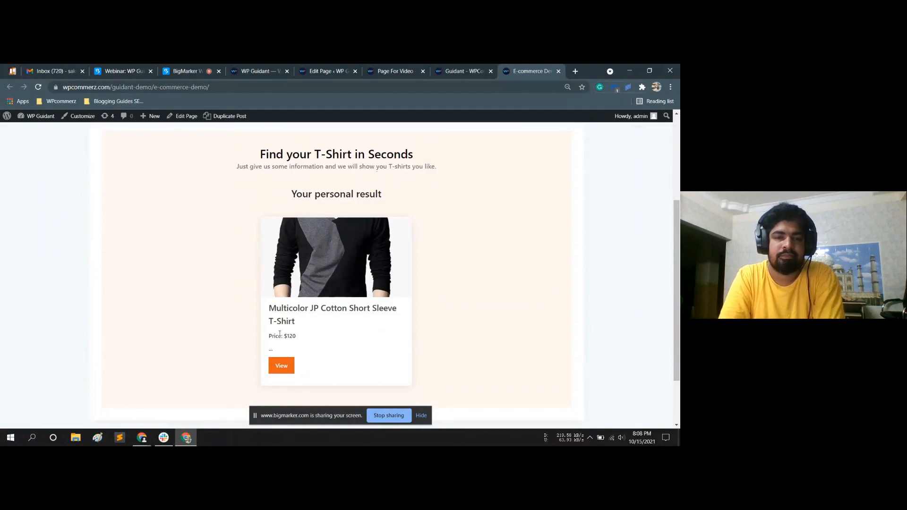
mouse_move(268, 338)
mouse_down()
mouse_move(305, 339)
mouse_move(285, 338)
mouse_up()
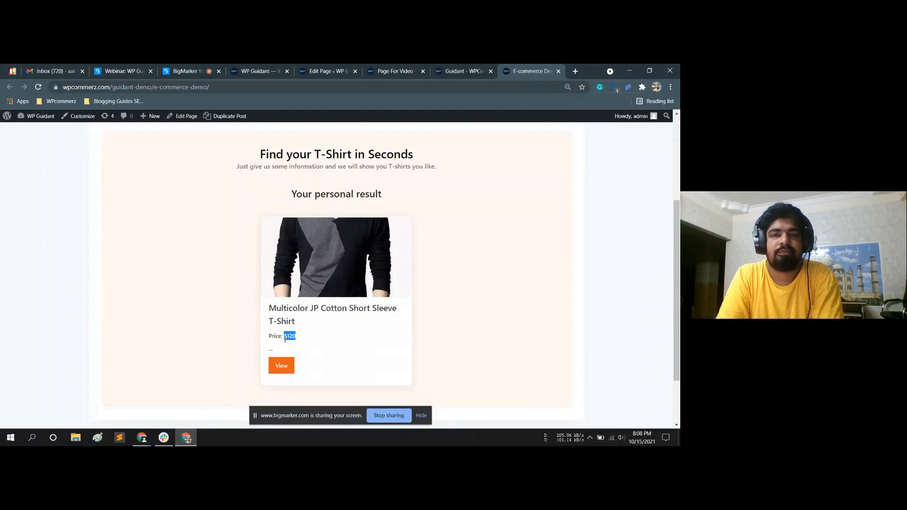
click(244, 268)
scroll(239, 272, down, 1)
scroll(237, 273, up, 4)
scroll(240, 273, down, 4)
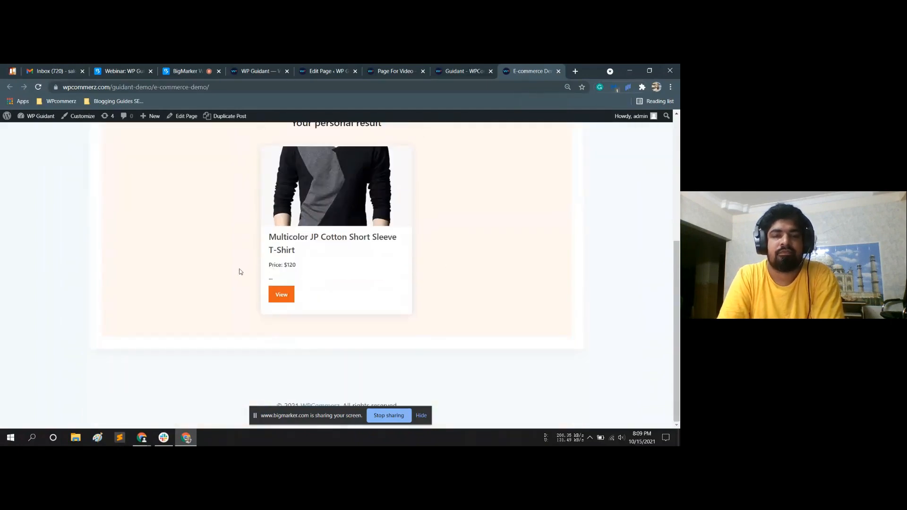
scroll(239, 272, up, 2)
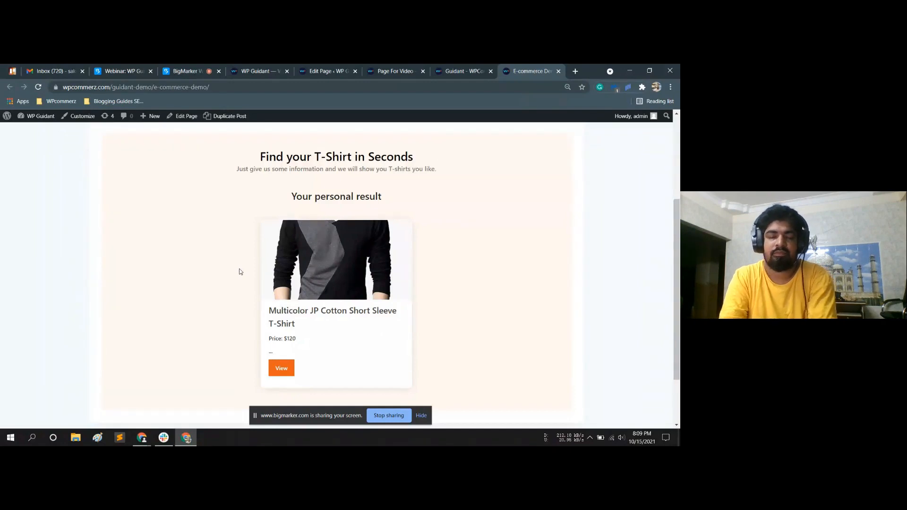
scroll(405, 234, down, 2)
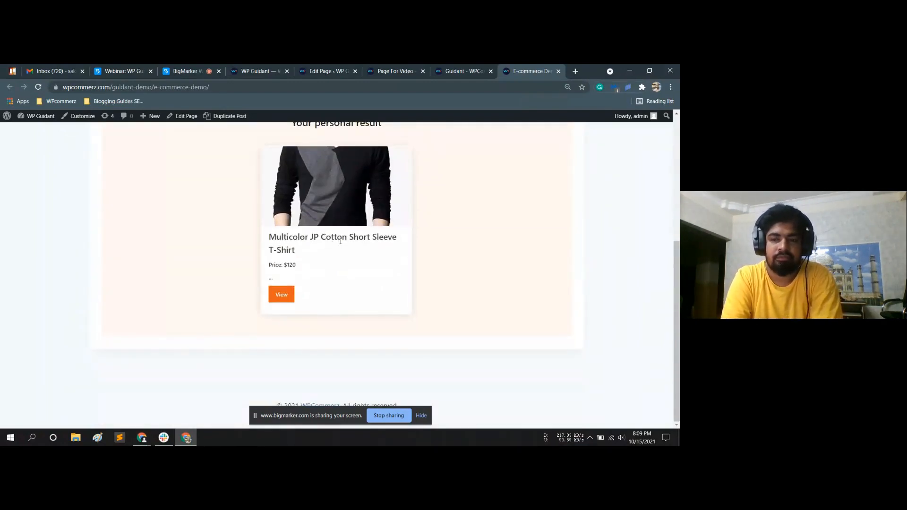
scroll(447, 196, up, 5)
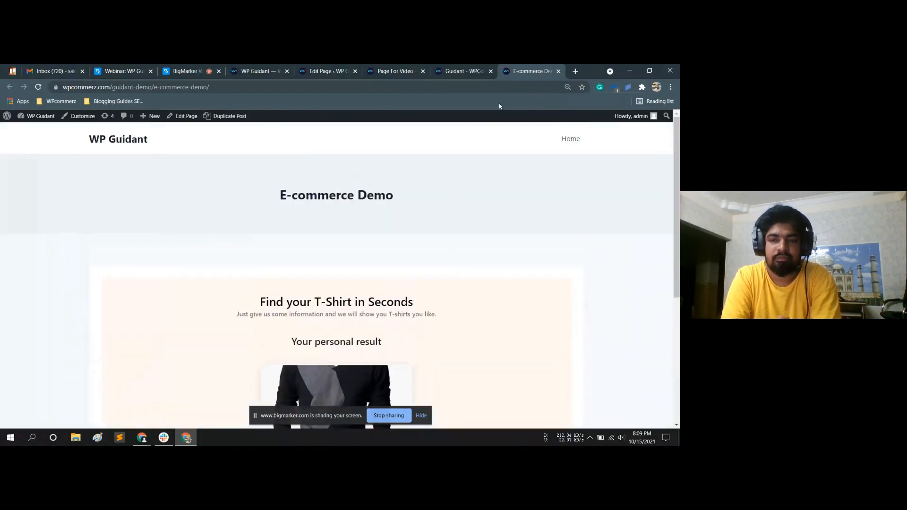
- Close the E-commerce demo and open the Real Estate demo from the WP Guidant site
click(559, 72)
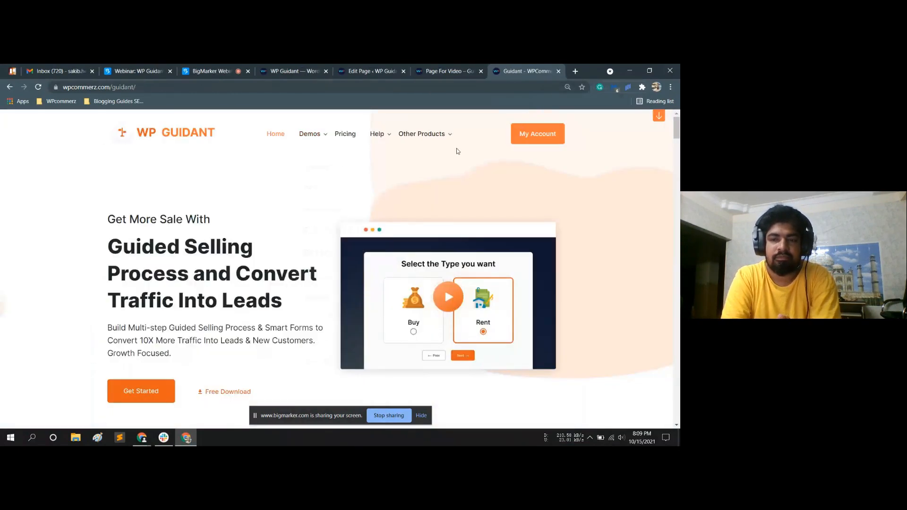
mouse_move(309, 136)
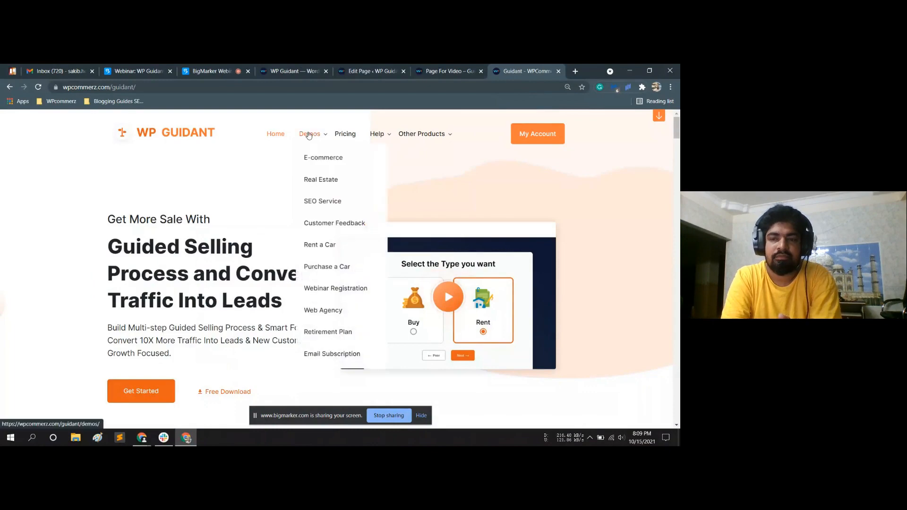
click(316, 183)
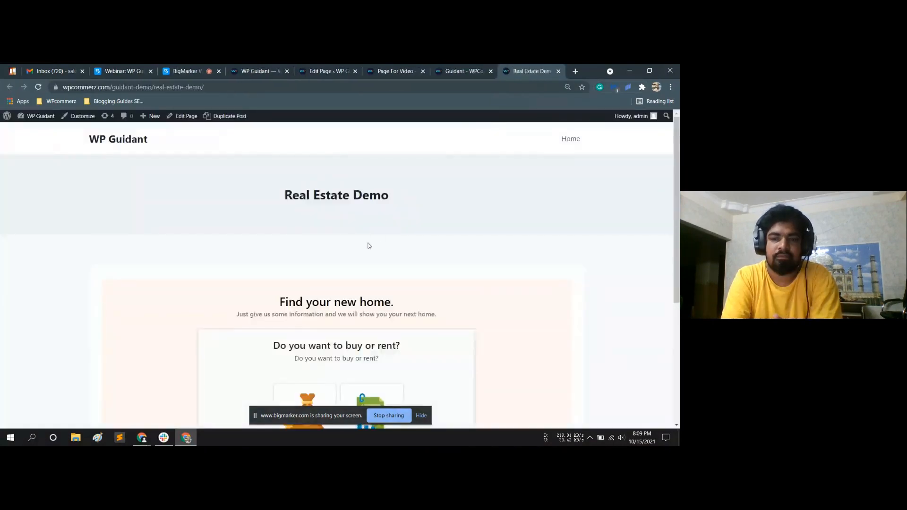
- Try switching between Buy and Rent, settle on Buy, and continue to the apartment size question
scroll(370, 245, down, 3)
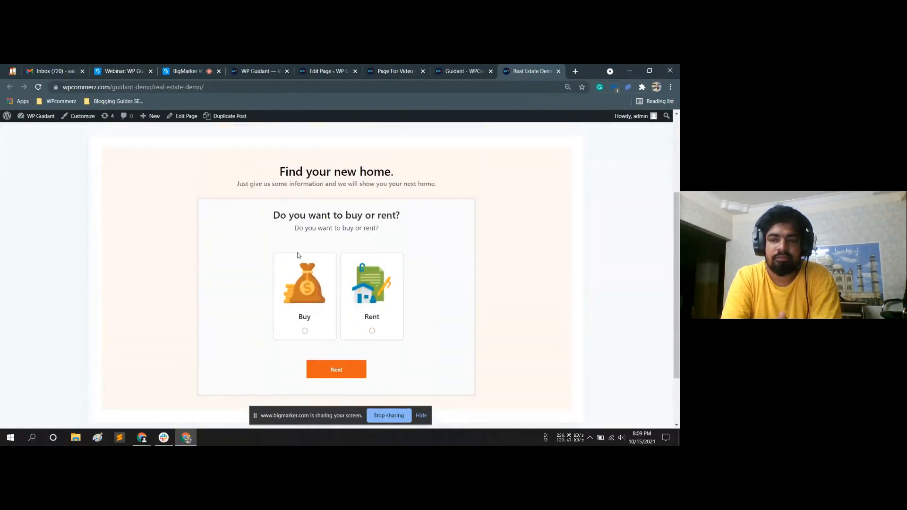
scroll(298, 269, down, 2)
scroll(299, 283, up, 2)
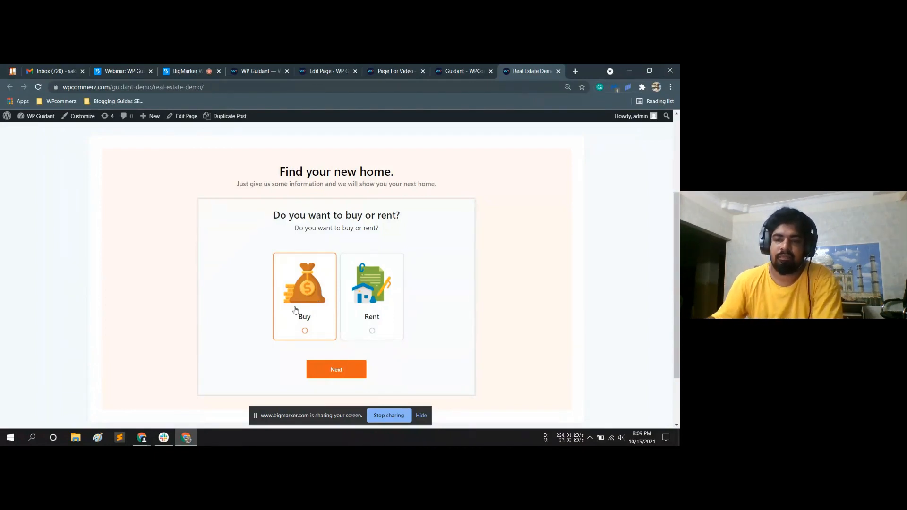
click(279, 308)
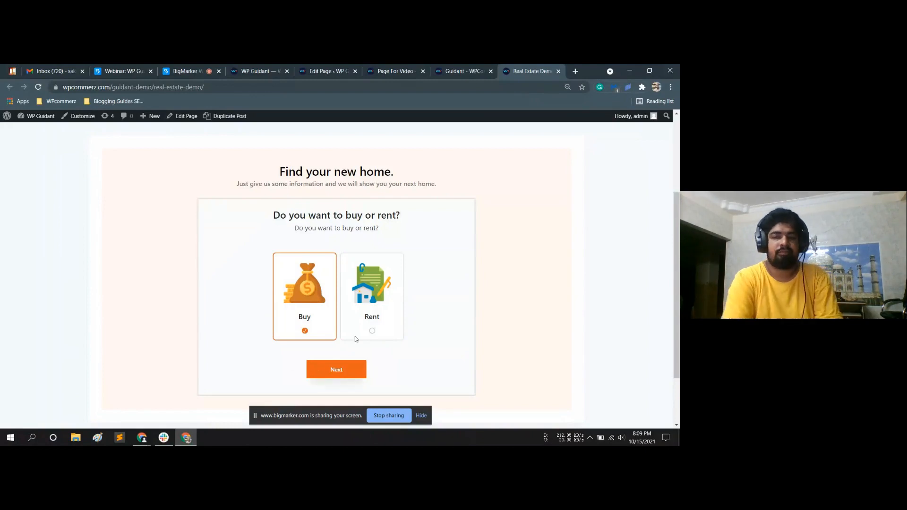
click(365, 318)
click(292, 316)
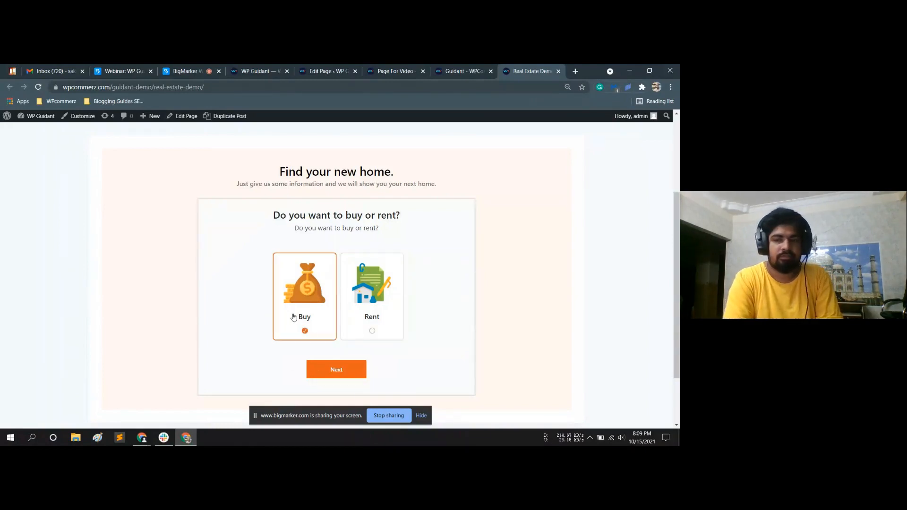
click(364, 324)
click(305, 317)
click(370, 318)
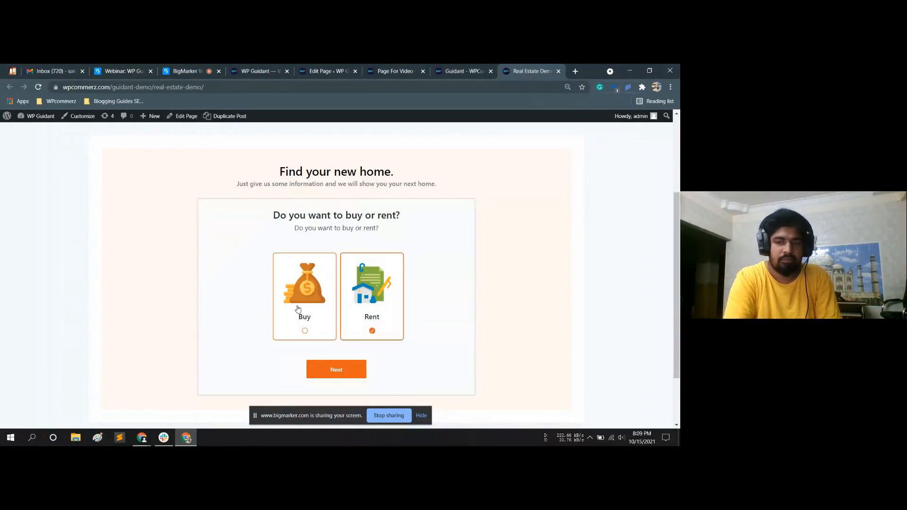
click(297, 308)
click(324, 374)
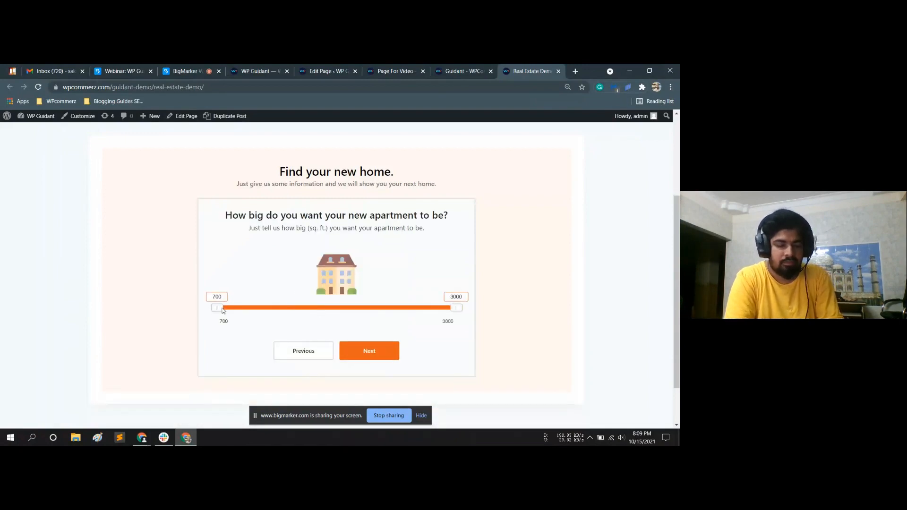
- Try an apartment size range of 1000 to 2200 sq. ft., and restore the full range of 700 to 3000
drag(225, 308, 251, 310)
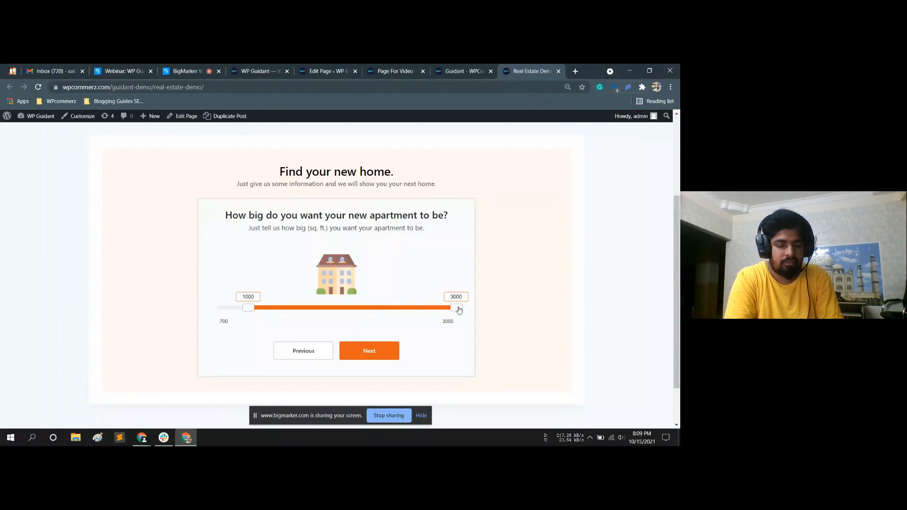
drag(460, 309, 380, 308)
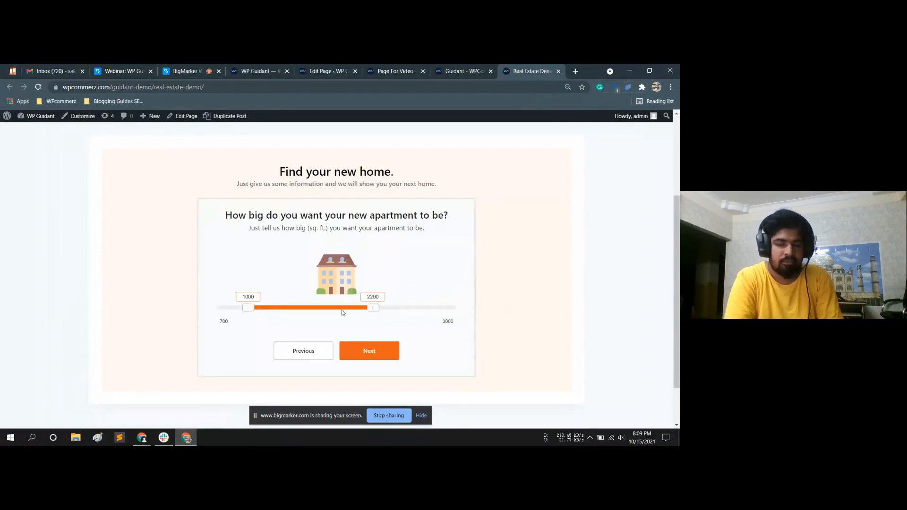
drag(382, 311, 461, 309)
drag(246, 309, 122, 317)
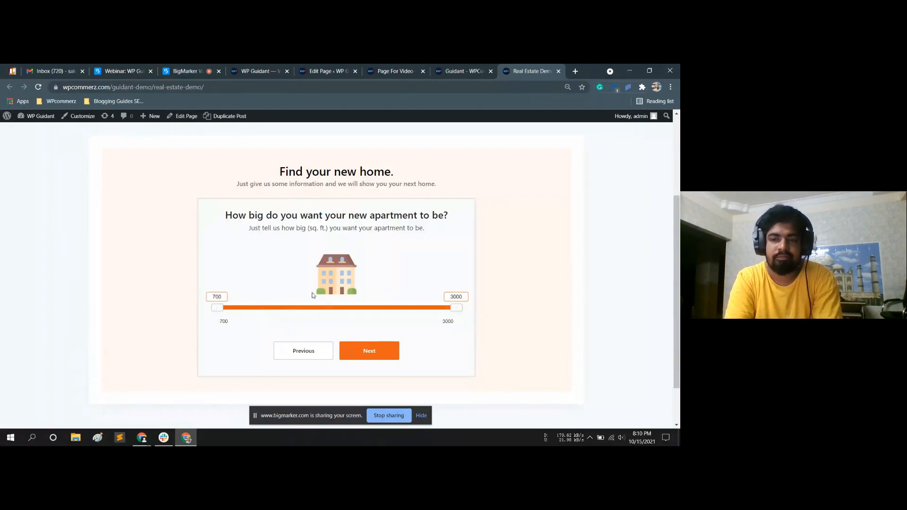
- Continue past the apartment size question, set the number of rooms to 4, and show the results
click(360, 352)
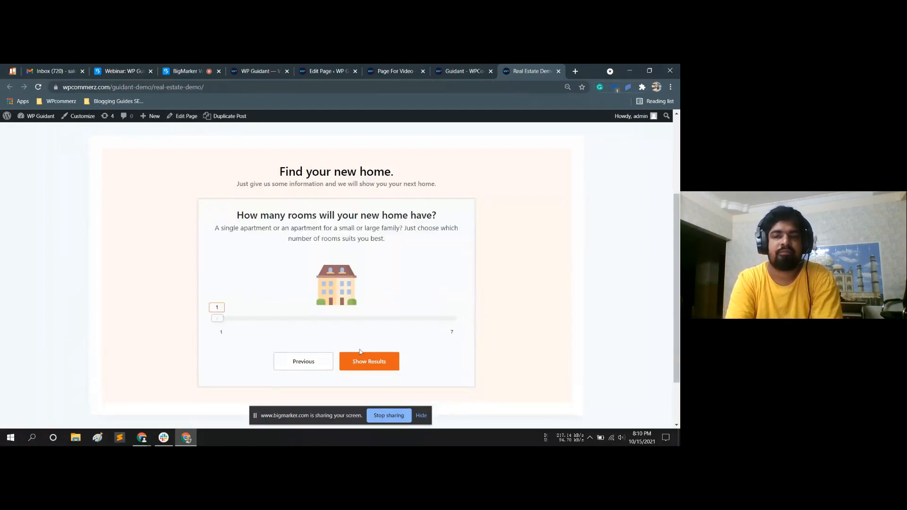
drag(236, 321, 340, 316)
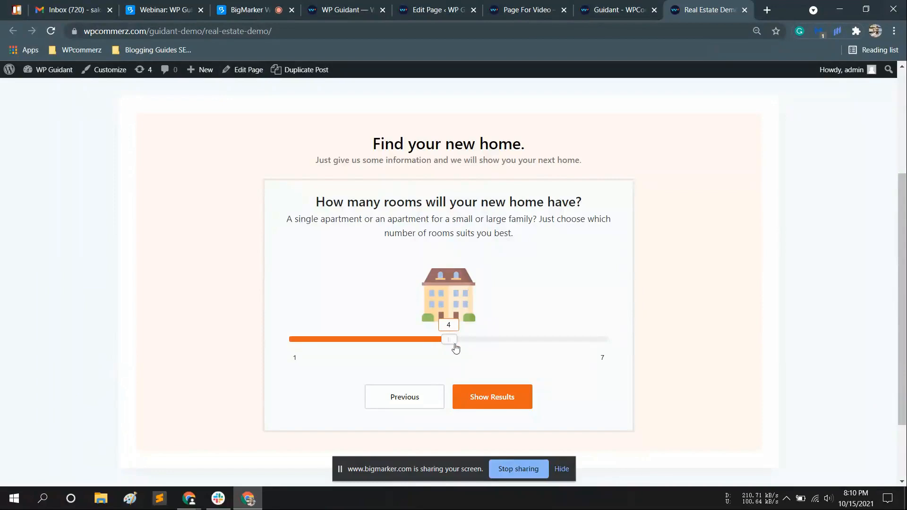
click(499, 397)
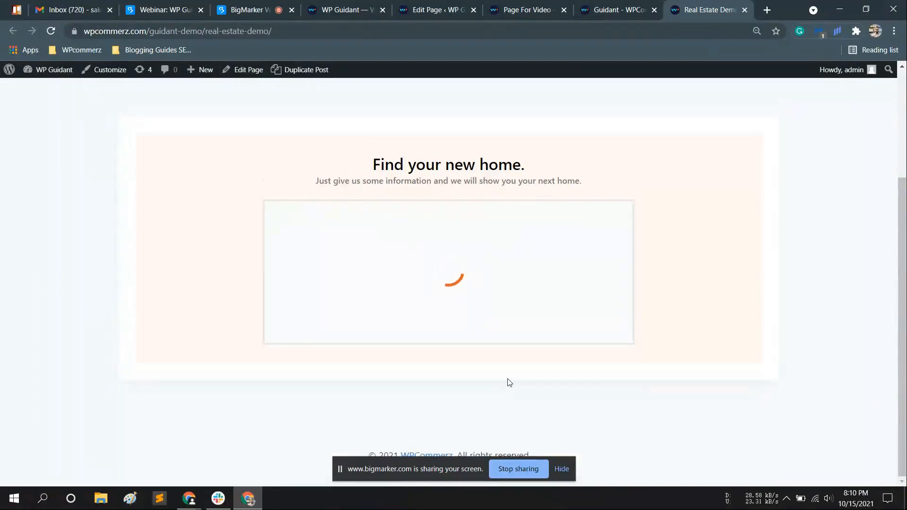
- Examine the personal result of the home finder and the further matching properties listed below it
scroll(446, 336, down, 4)
scroll(445, 335, down, 4)
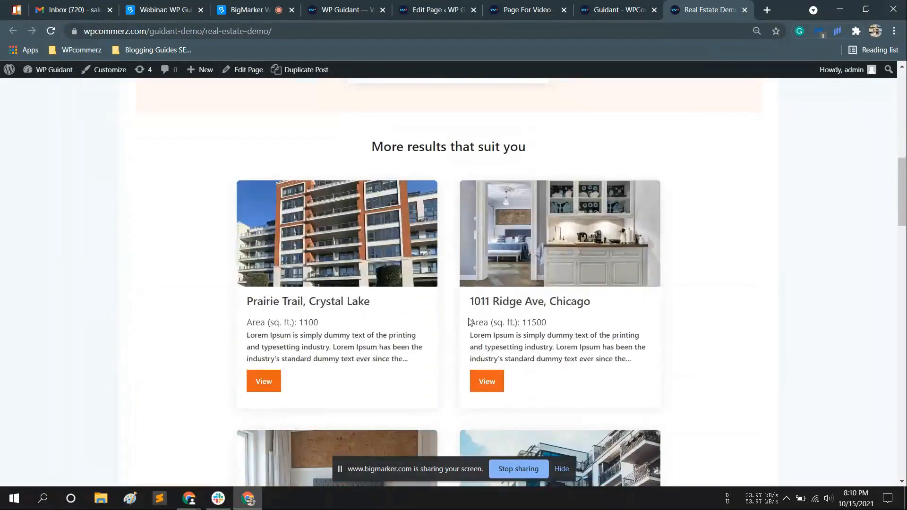
scroll(453, 321, up, 11)
scroll(467, 298, down, 4)
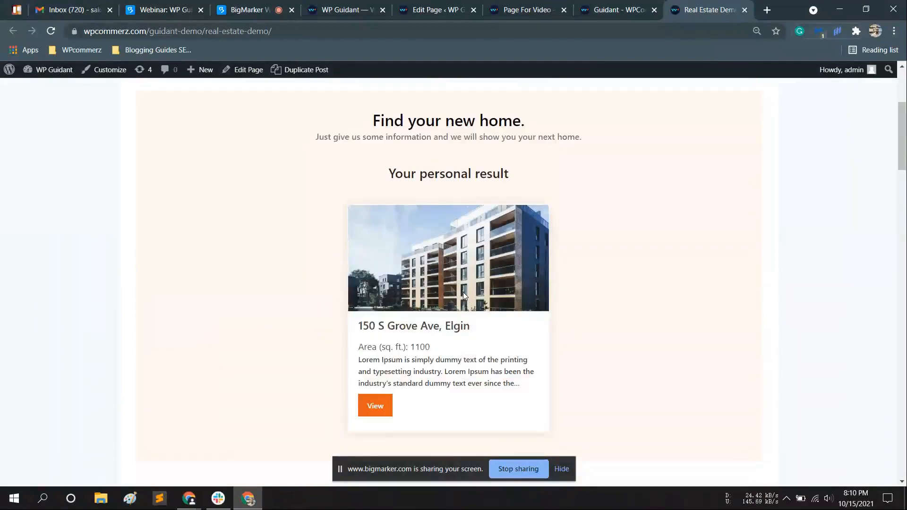
scroll(453, 311, down, 8)
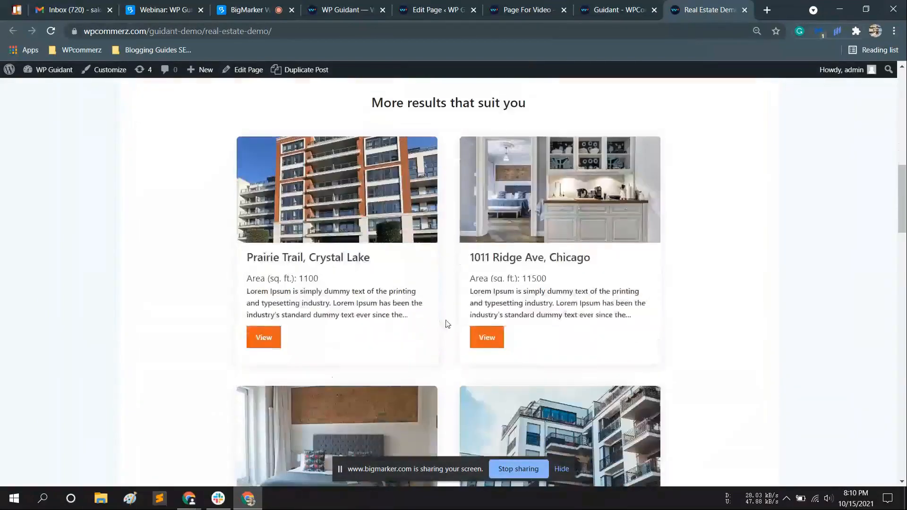
scroll(462, 307, down, 5)
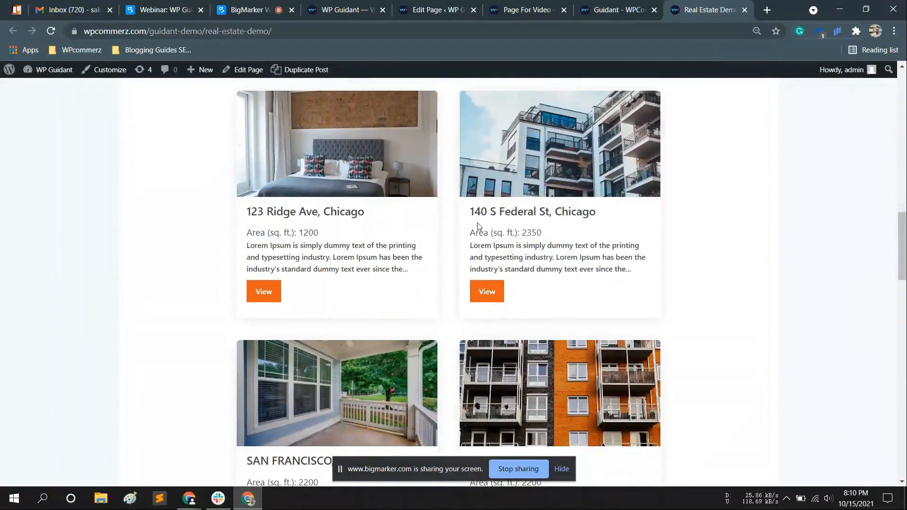
scroll(369, 243, down, 9)
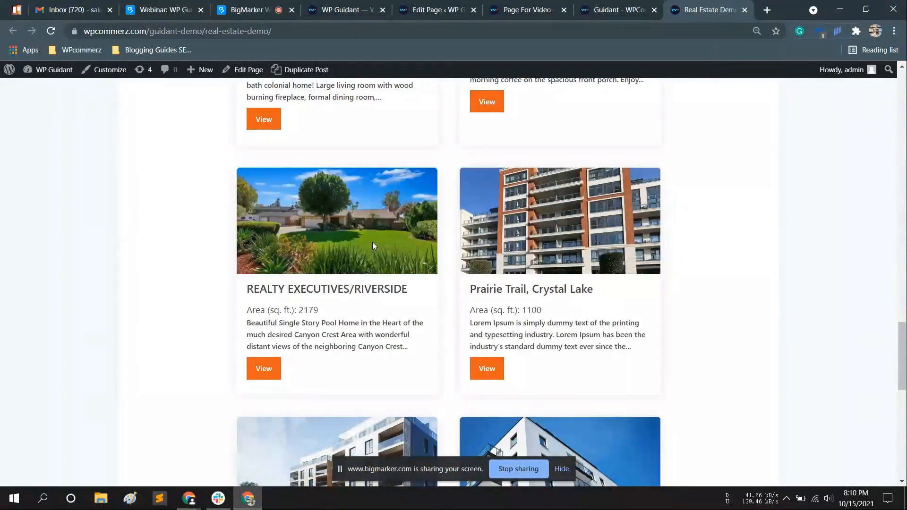
scroll(371, 245, down, 8)
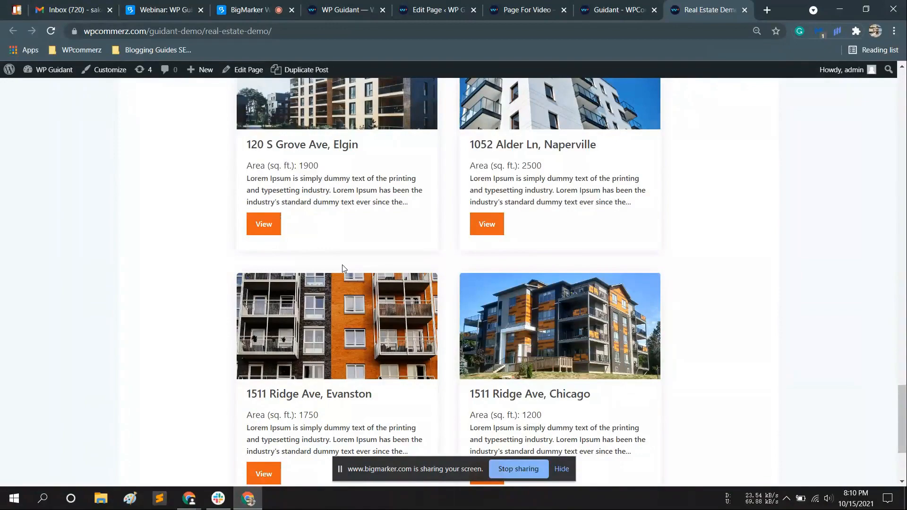
scroll(343, 267, down, 3)
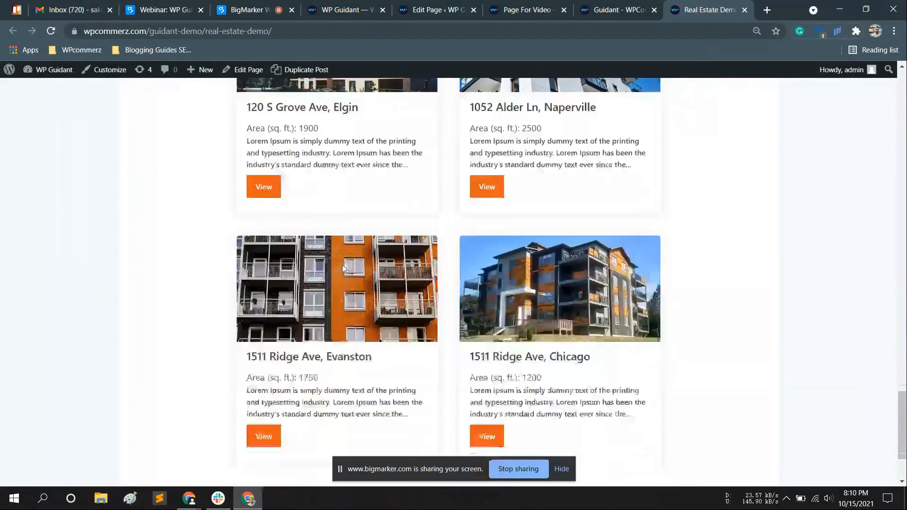
scroll(397, 257, up, 8)
scroll(402, 256, up, 15)
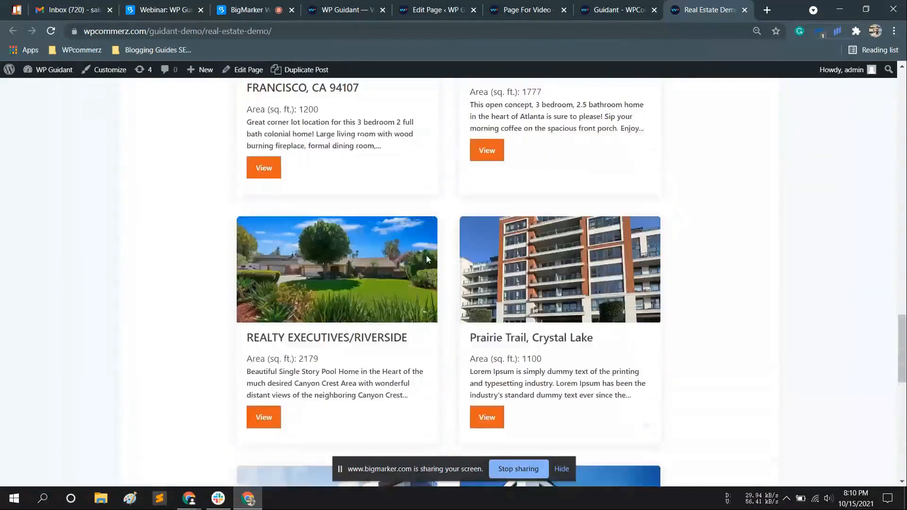
scroll(440, 252, down, 4)
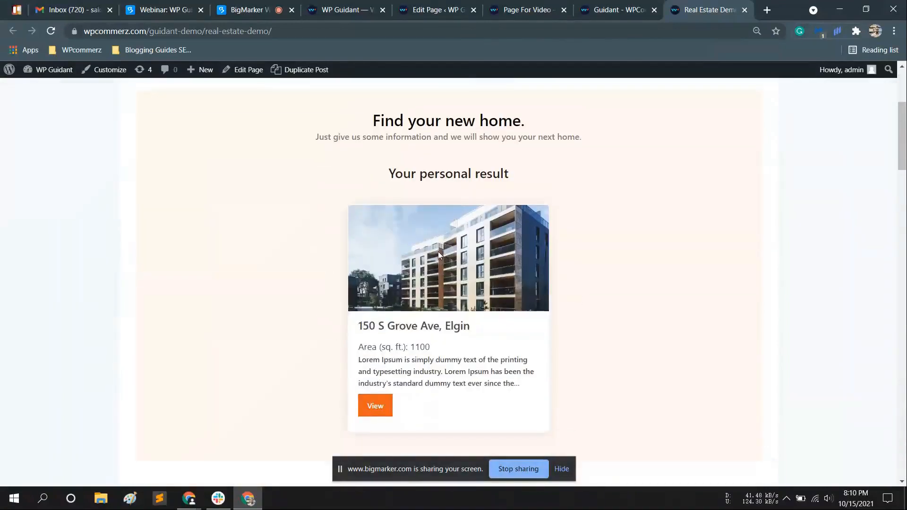
scroll(426, 255, down, 2)
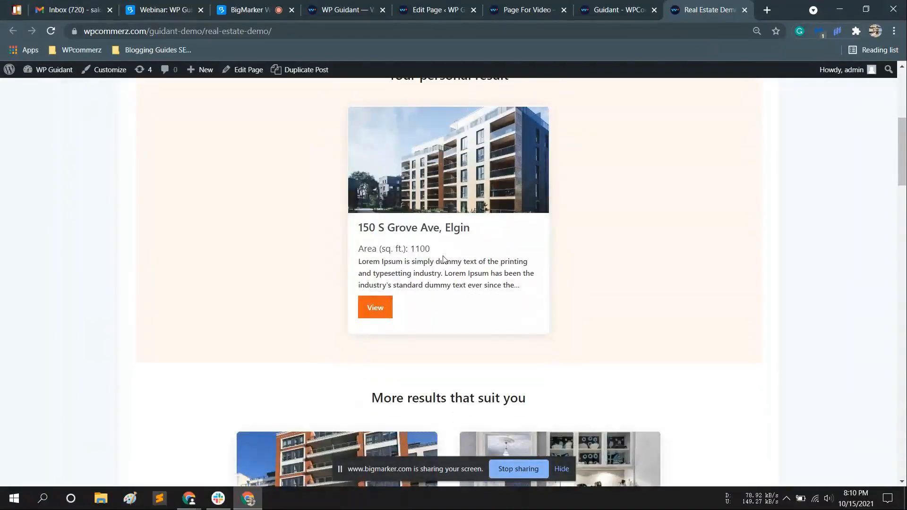
- Close the Real Estate demo, switch to the WP Guidant dashboard in WordPress, and look through the list of all guides
click(744, 10)
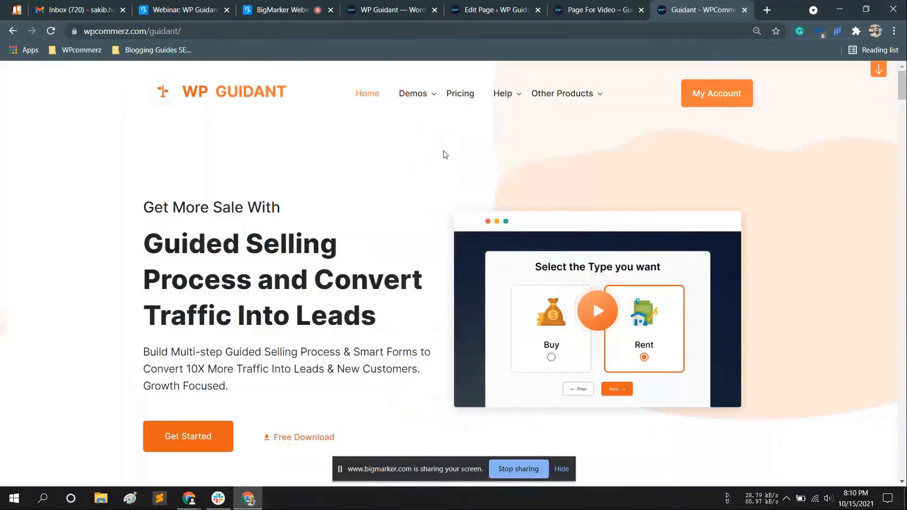
click(280, 10)
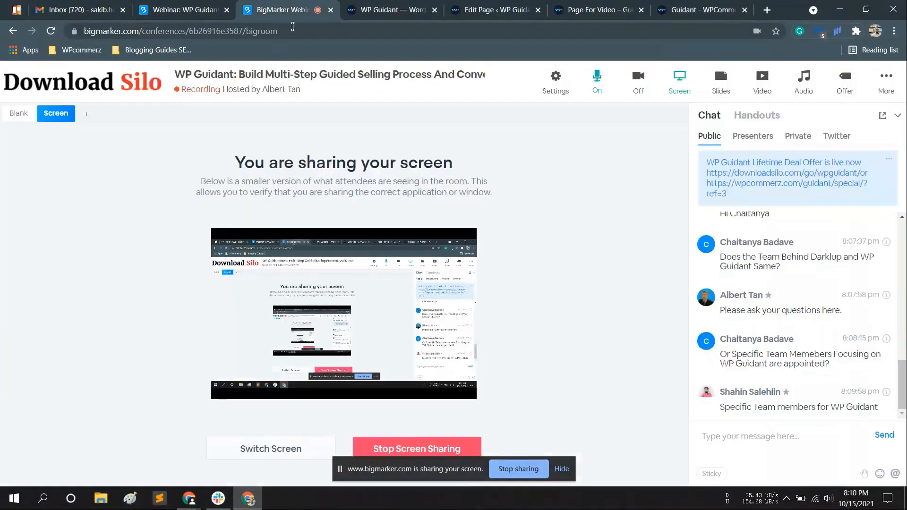
click(613, 7)
click(514, 5)
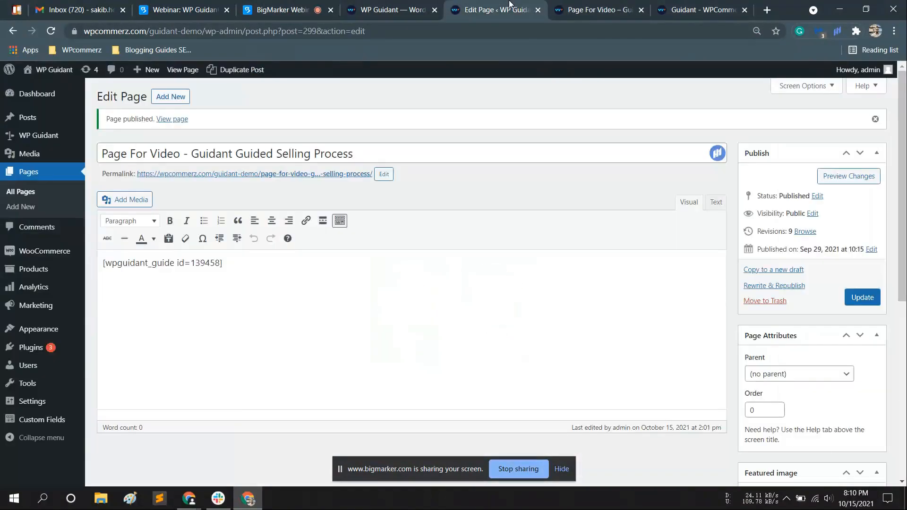
click(385, 6)
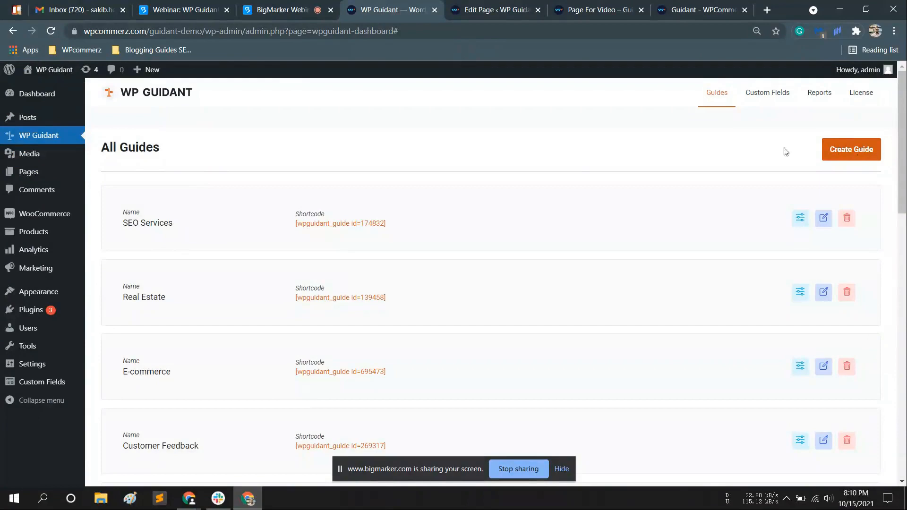
scroll(583, 170, down, 20)
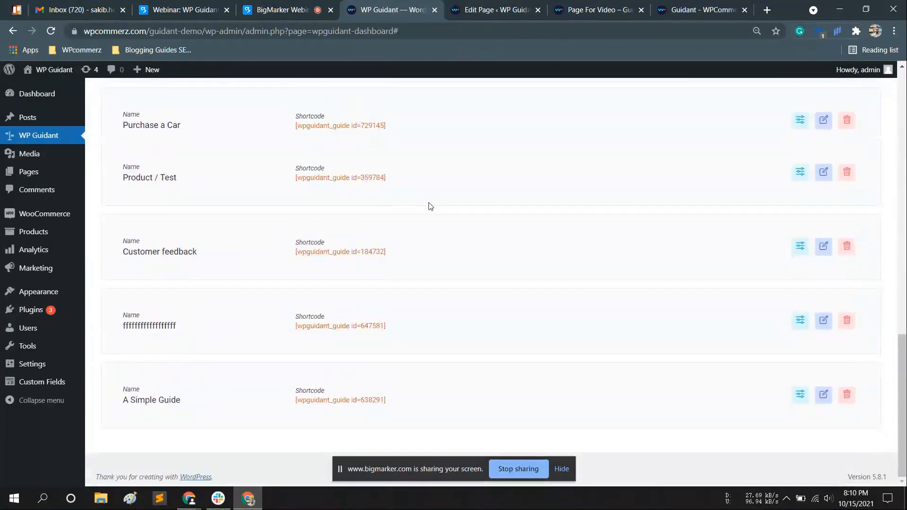
scroll(431, 207, up, 20)
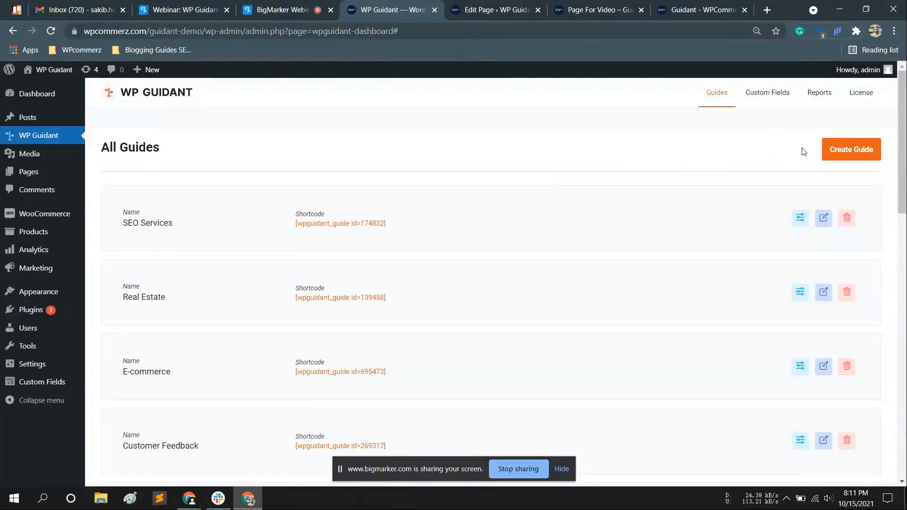
- Start a new guide and name it "A Simple Guide 0101"
click(854, 151)
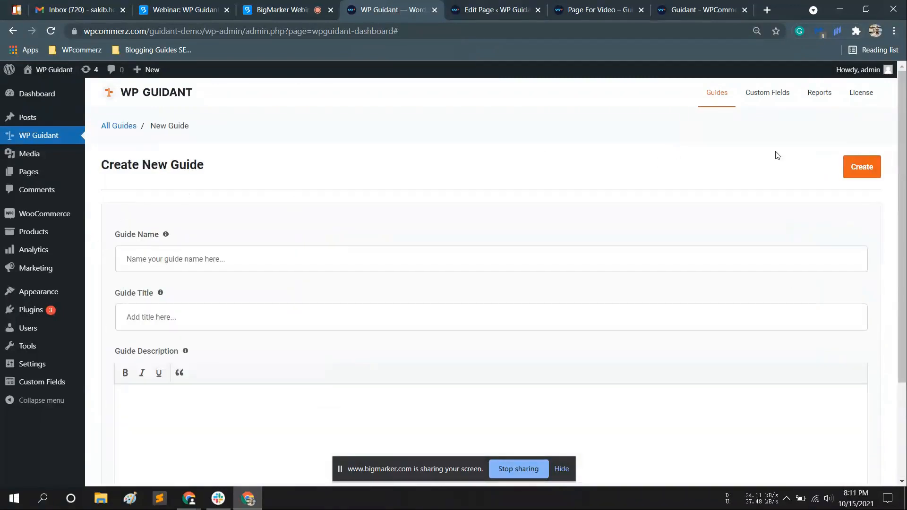
scroll(266, 173, down, 2)
click(221, 161)
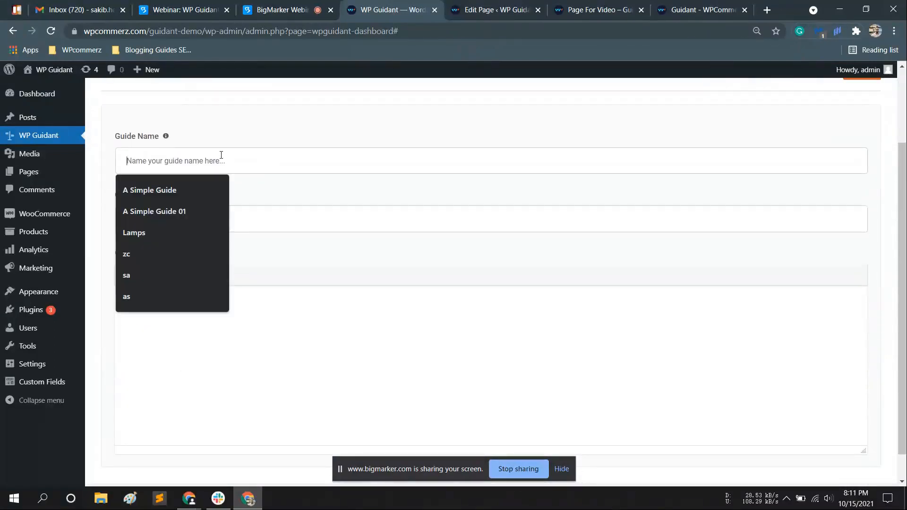
click(142, 191)
text(0101)
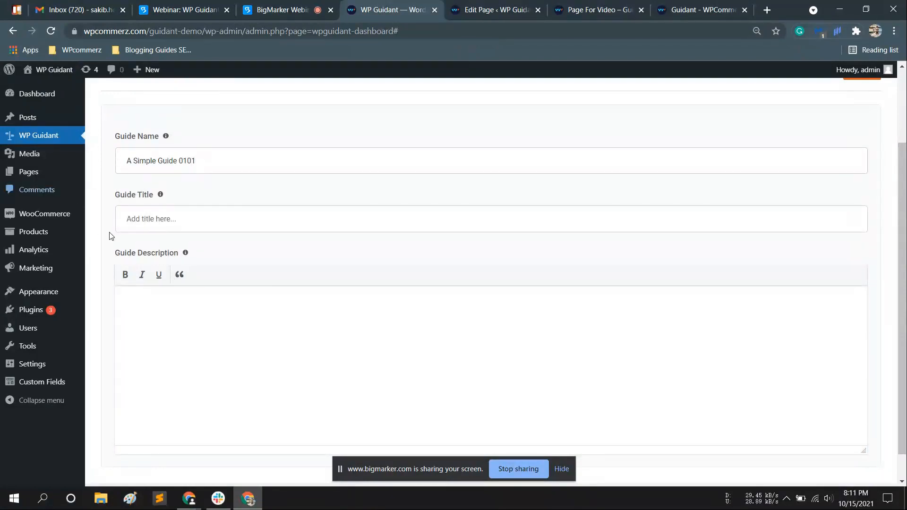
- Set the guide title to "I like to Shop"
click(159, 219)
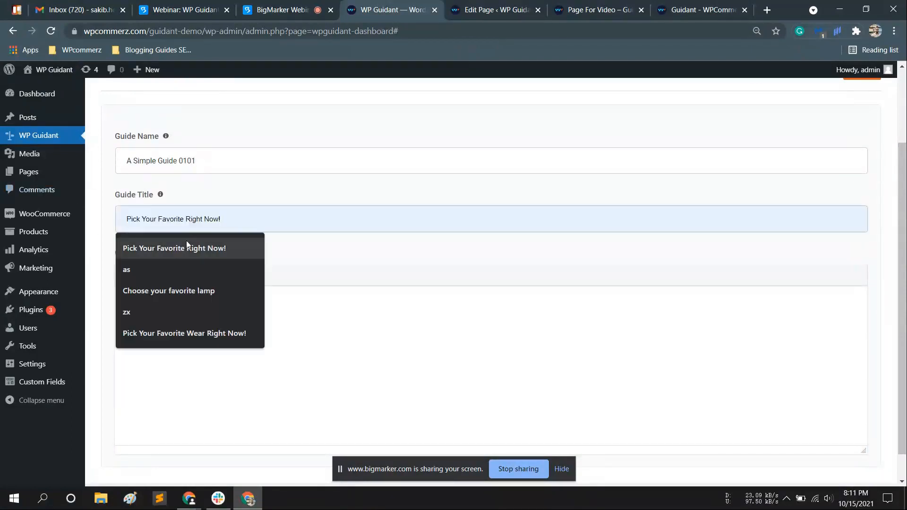
text(I)
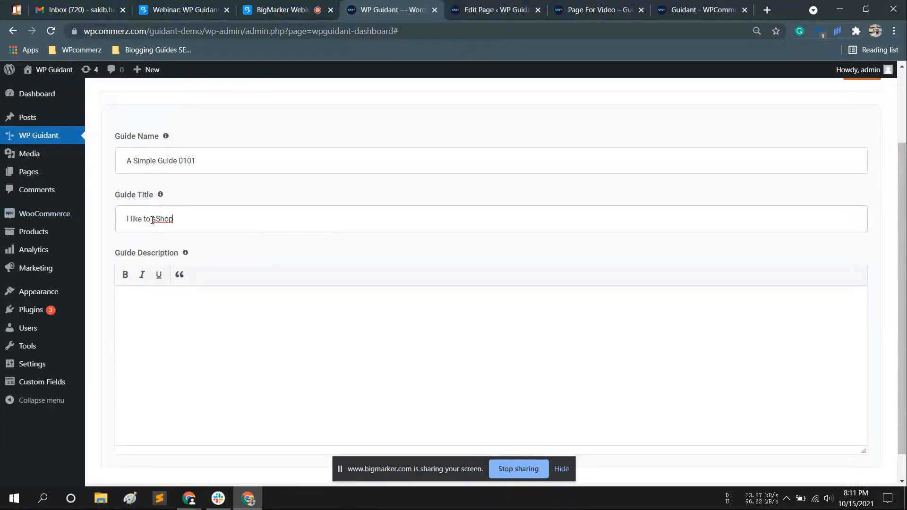
key(BackSpace)
- Enter the guide description "Pick your selection and go blast" and create the guide
scroll(204, 266, down, 1)
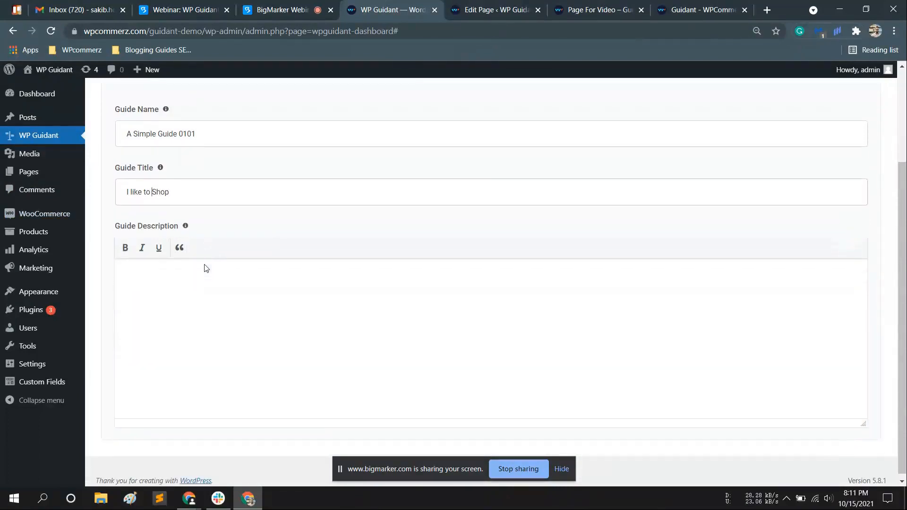
click(186, 290)
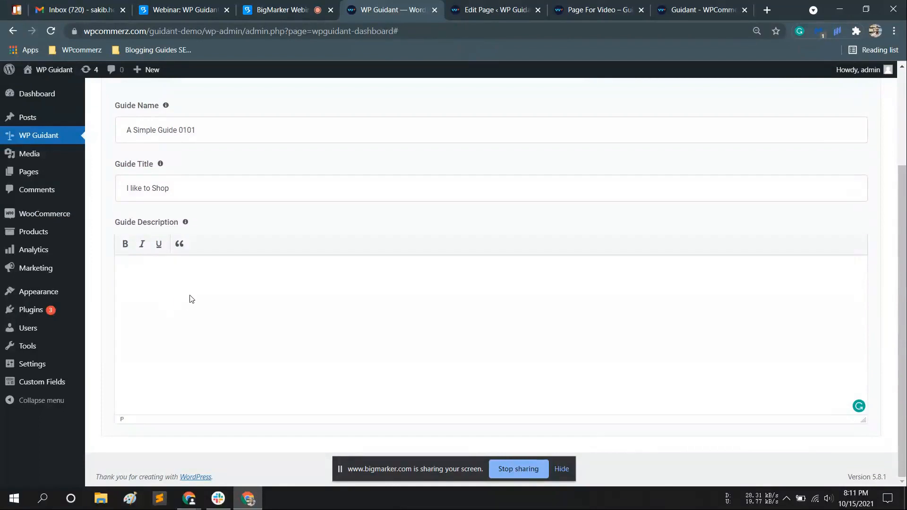
scroll(227, 307, up, 3)
scroll(230, 309, down, 3)
text(your selection and go blast)
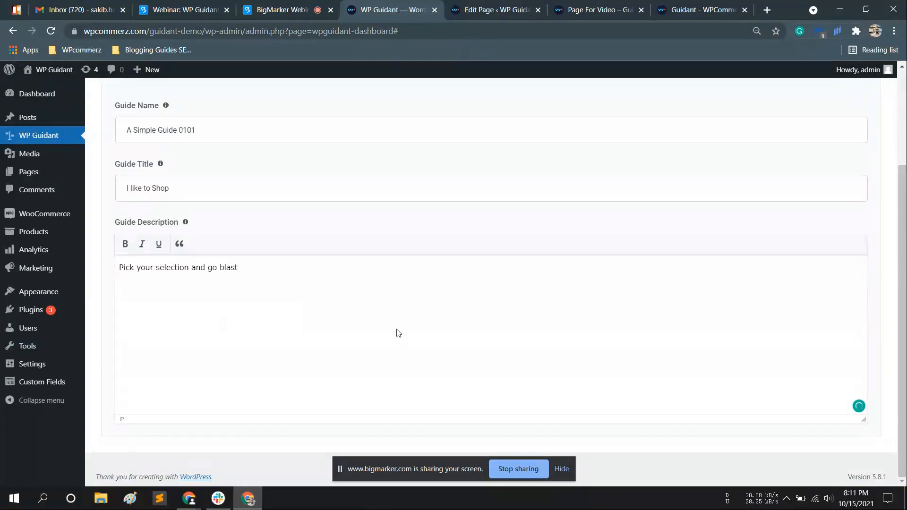
scroll(511, 319, up, 3)
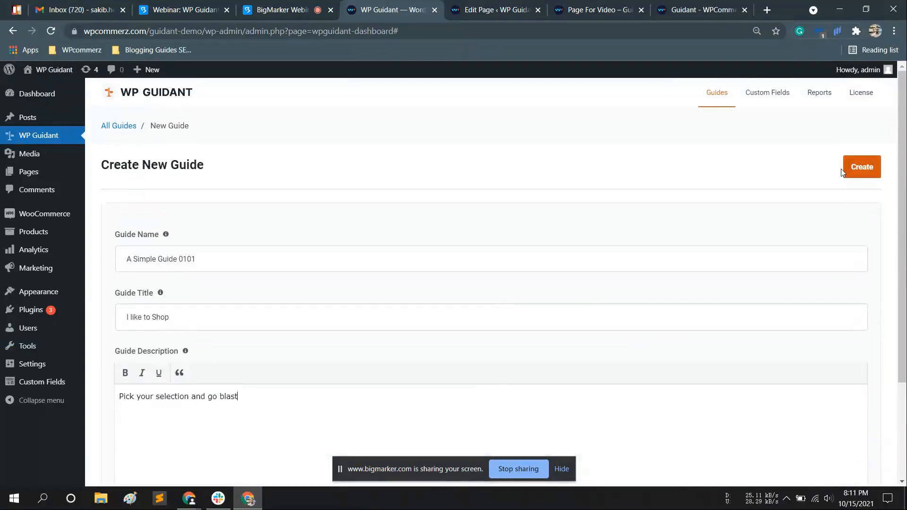
click(869, 170)
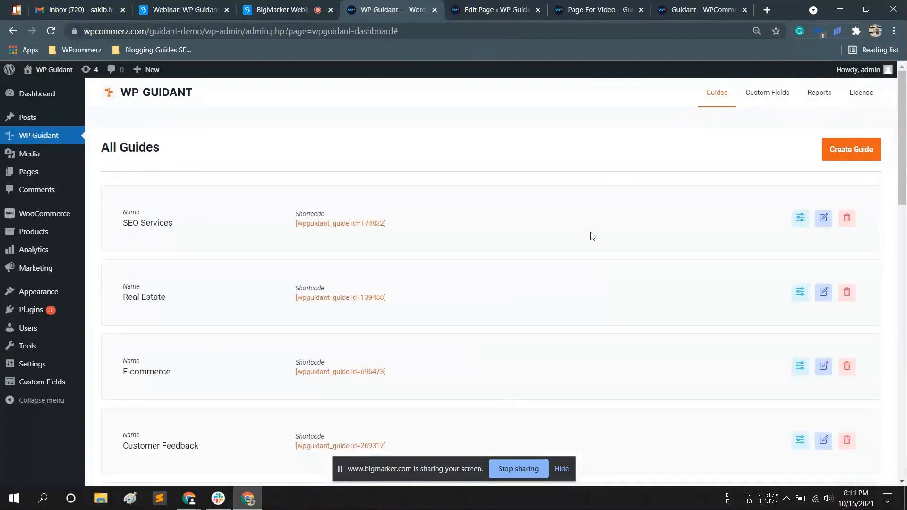
- Open the filters of the guide "A Simple Guide 0101" and start creating a new filter
scroll(593, 236, down, 15)
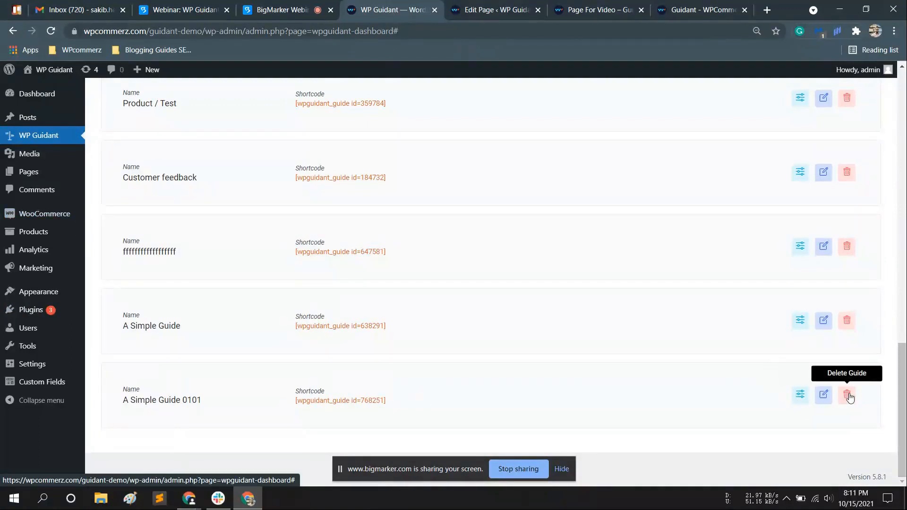
click(801, 399)
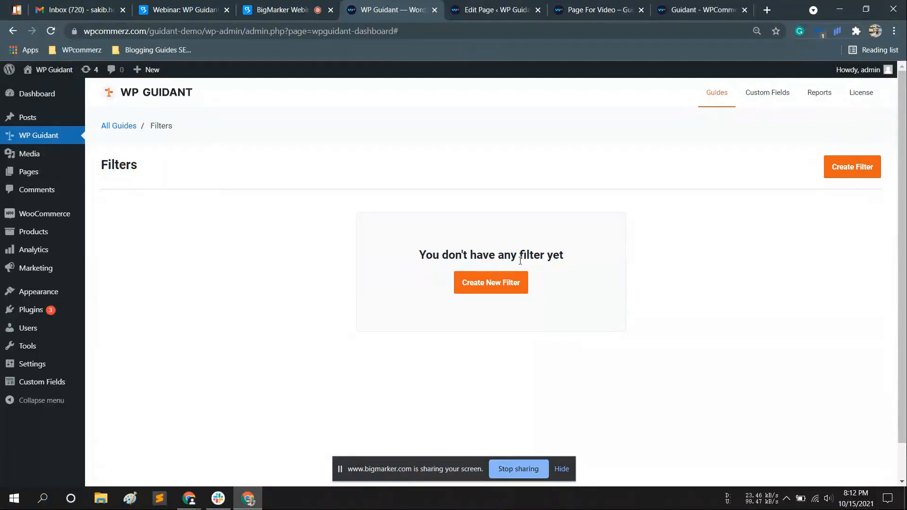
click(491, 284)
- Name the new filter "Filter 1"
click(183, 250)
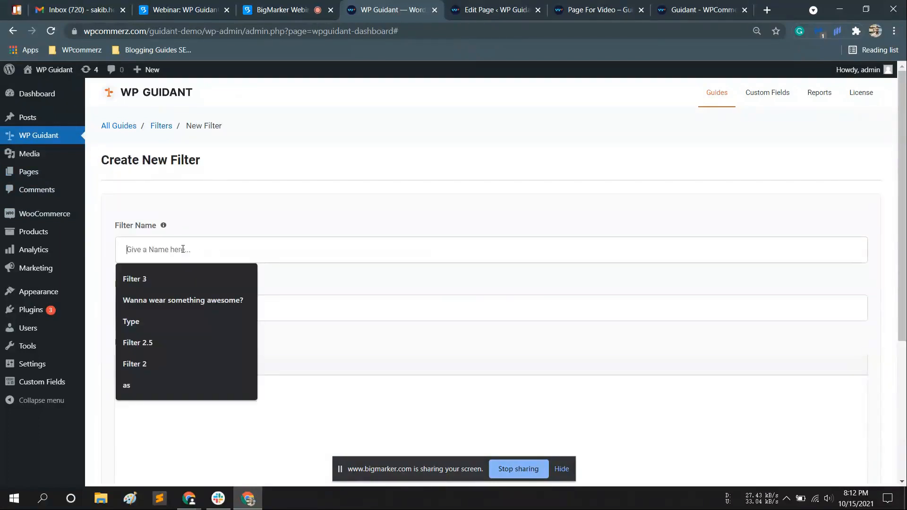
text(F)
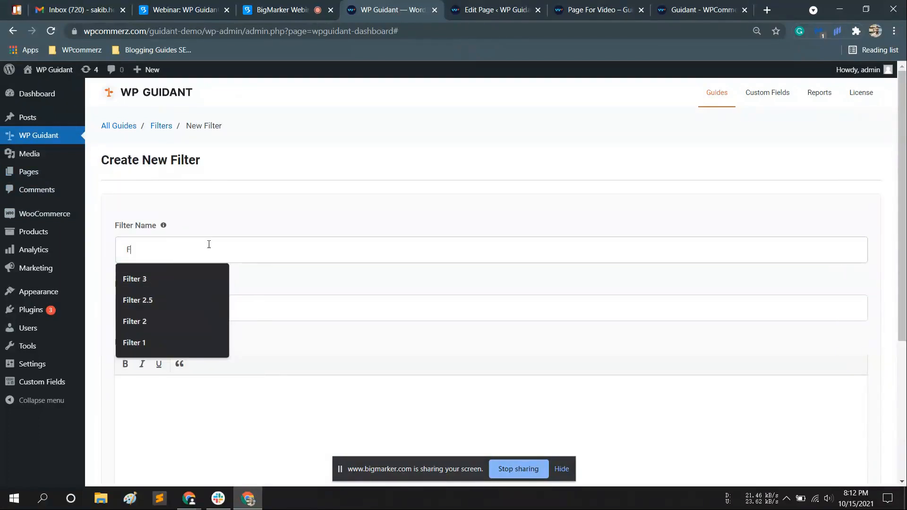
text(ilter 1)
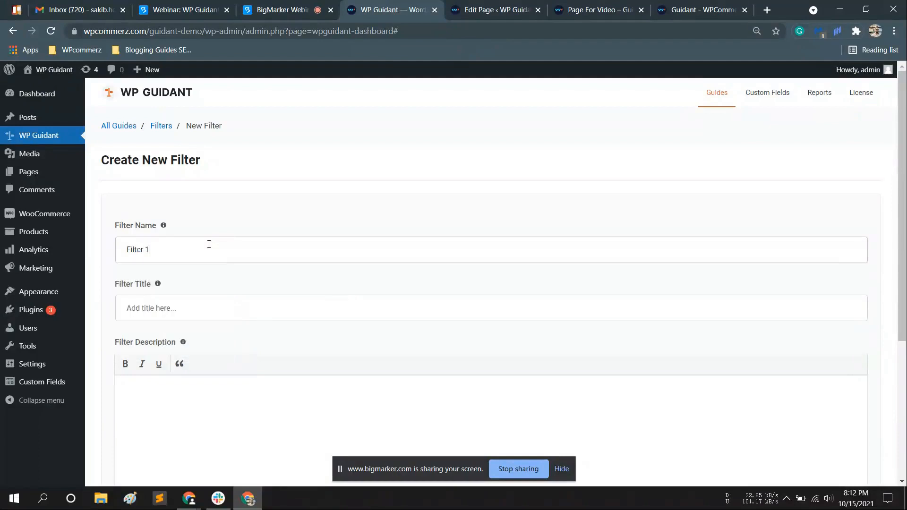
drag(174, 252, 115, 259)
click(215, 222)
scroll(206, 268, down, 2)
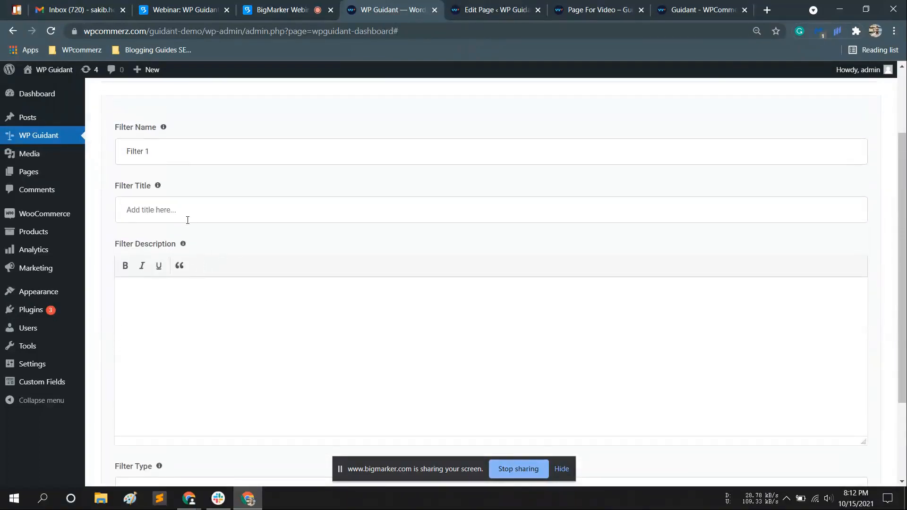
- Set the filter title to "Please select"
click(159, 219)
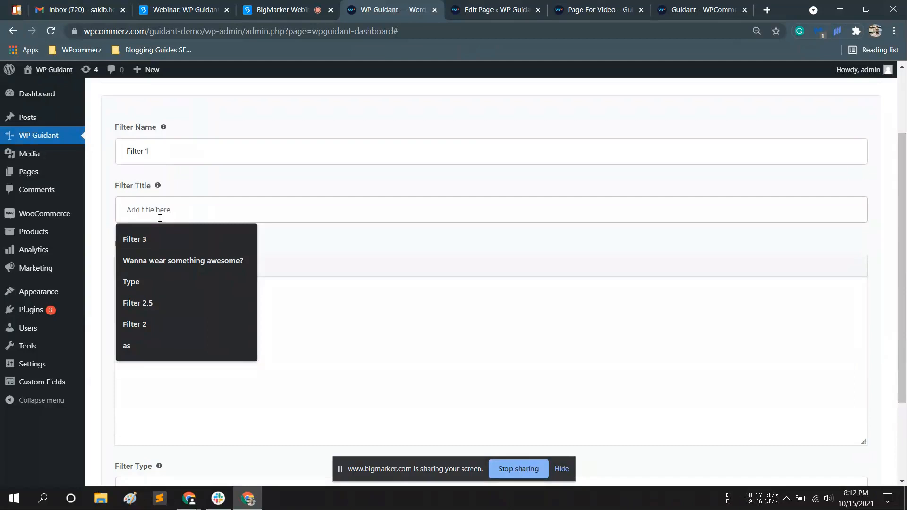
text(Ple)
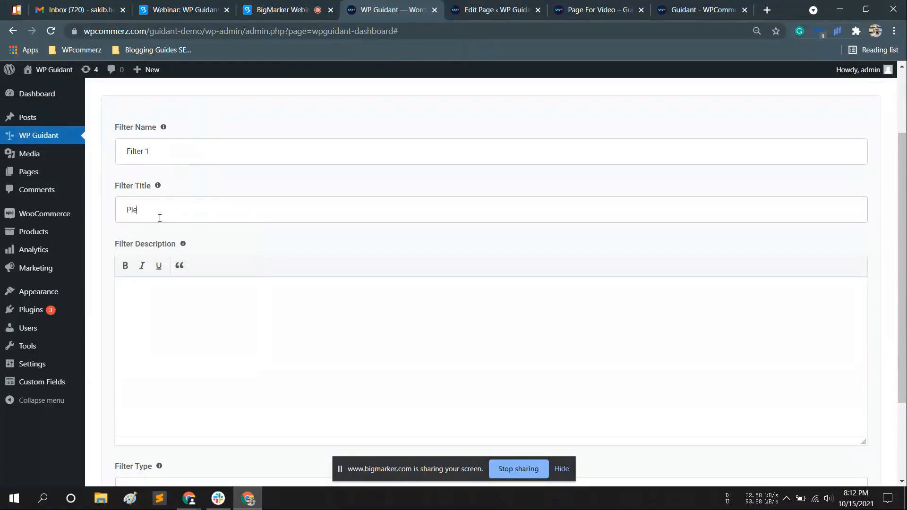
text(ase select)
- Enter "Blah blah blah" as the filter description
click(231, 341)
scroll(228, 331, down, 2)
scroll(226, 312, up, 4)
scroll(160, 354, down, 2)
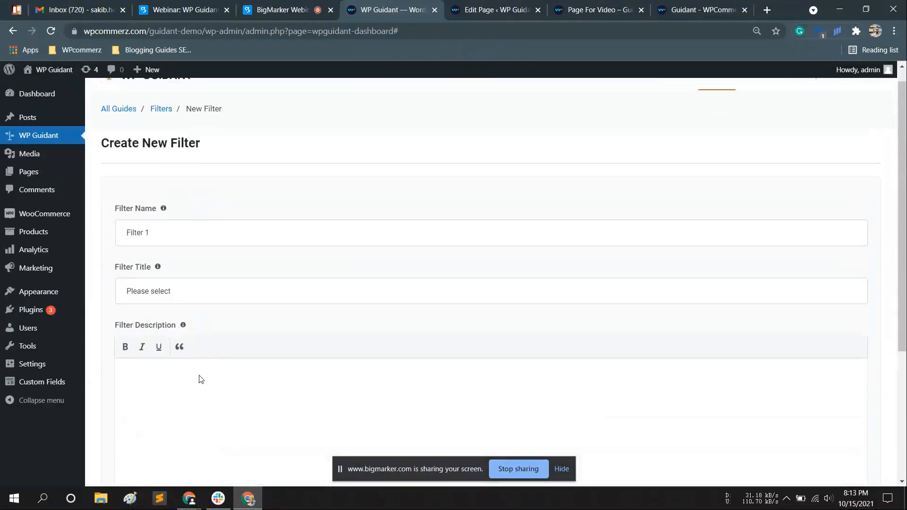
text(Blah)
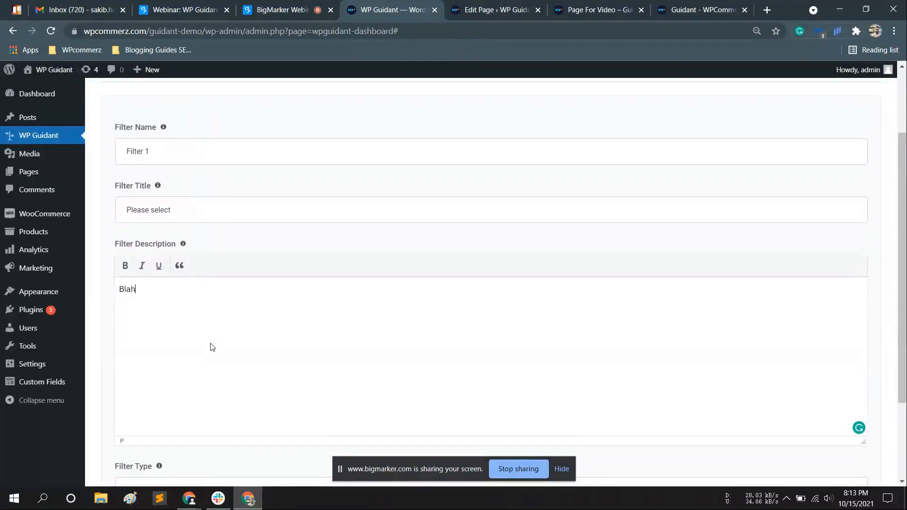
text( blah blah)
- Choose Card as the filter type with Checkbox as the card type, and create the filter
scroll(161, 388, down, 3)
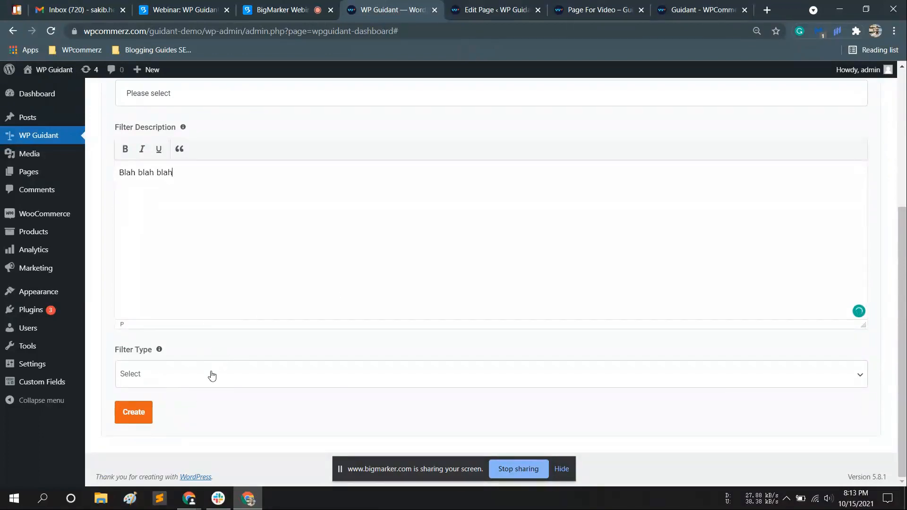
click(156, 377)
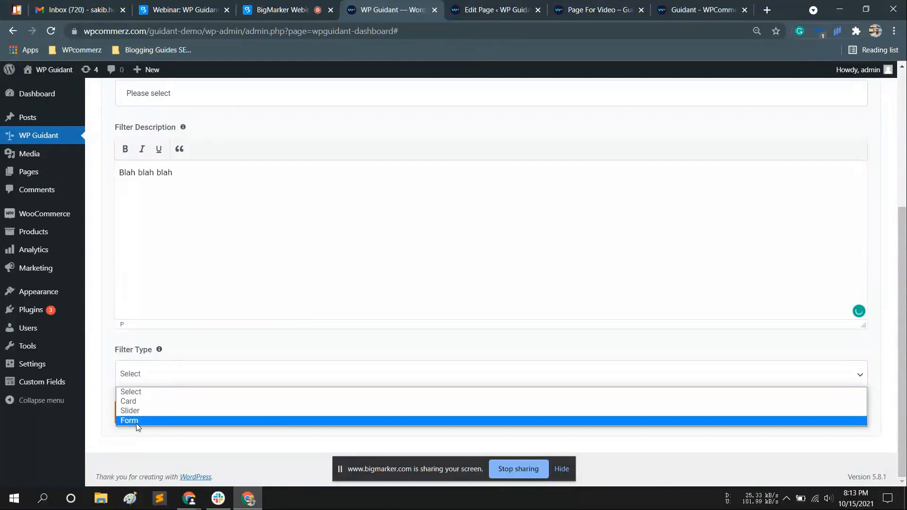
click(164, 405)
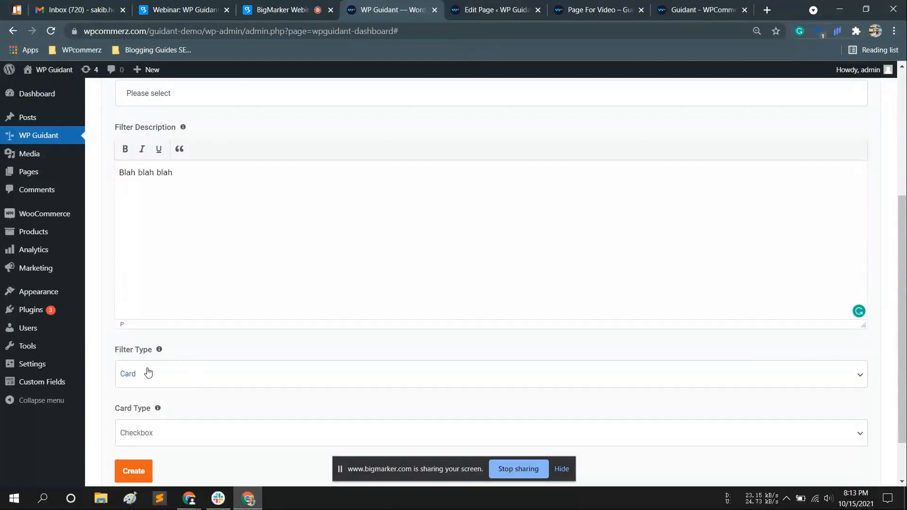
scroll(156, 388, down, 1)
click(163, 377)
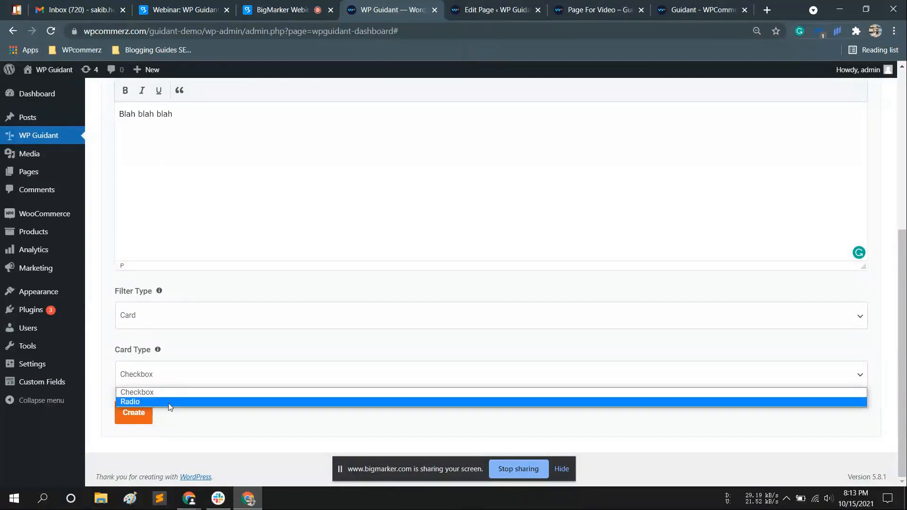
click(234, 393)
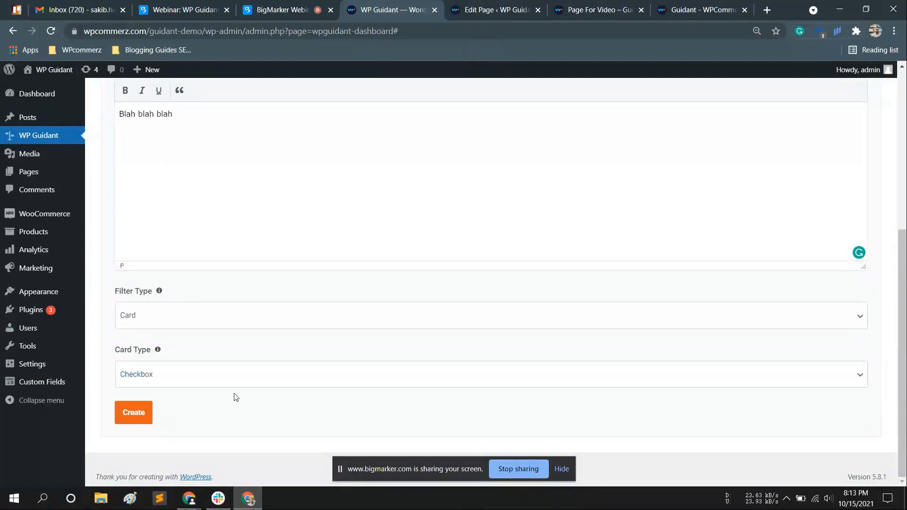
click(133, 416)
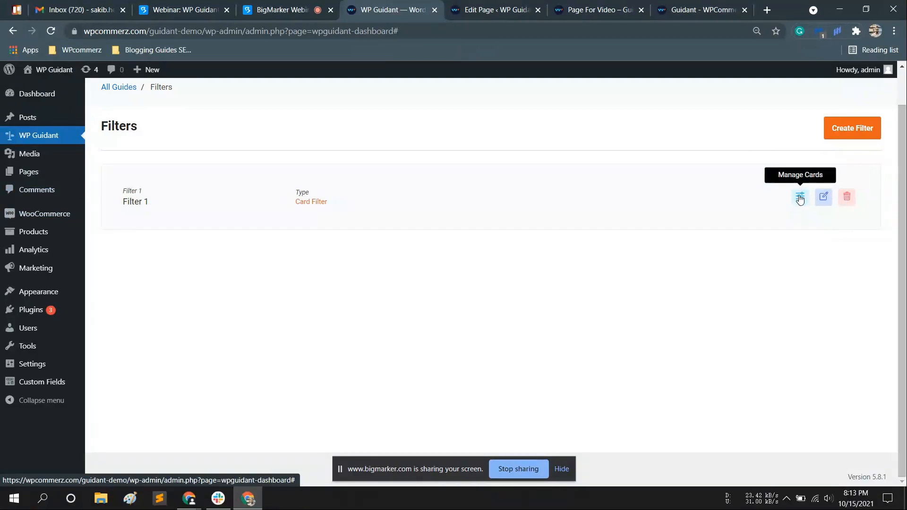
- Open Filter 1 for editing to review its name, title, description and type settings, and return to the filters list
click(823, 202)
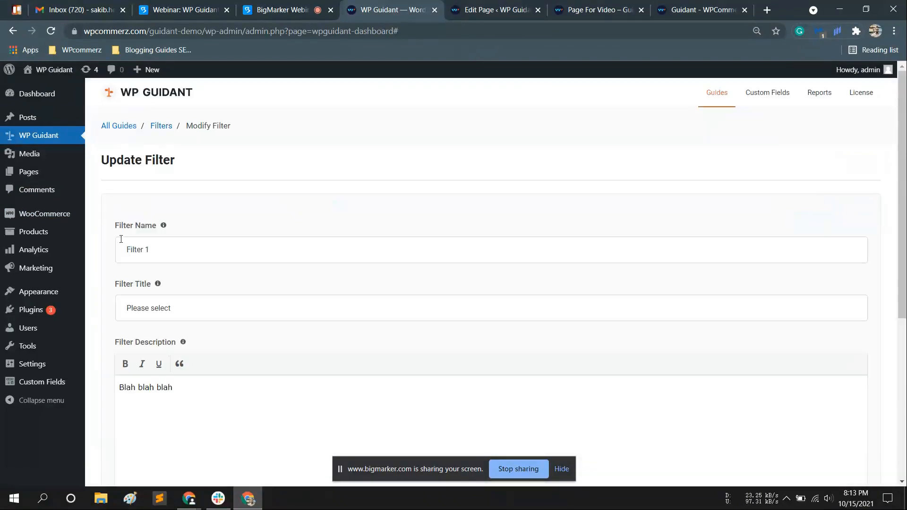
scroll(143, 263, down, 5)
scroll(163, 233, up, 5)
scroll(161, 303, down, 5)
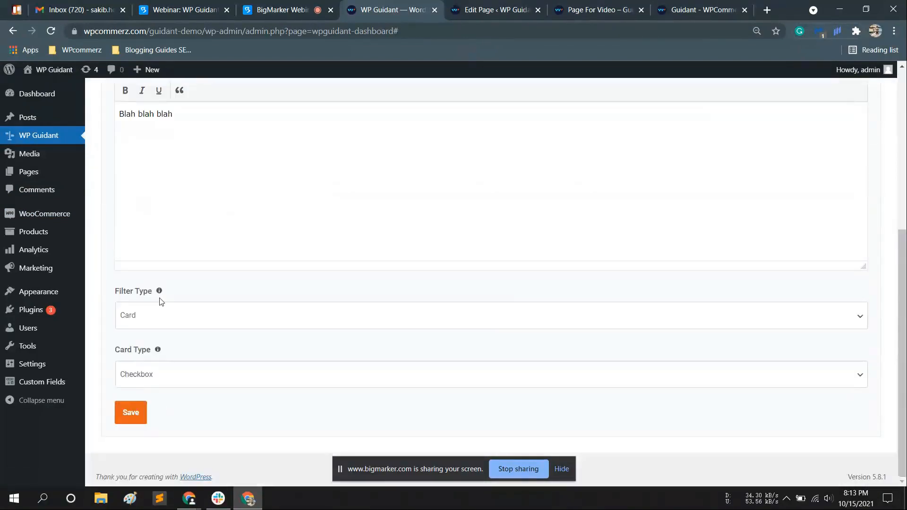
scroll(221, 319, up, 5)
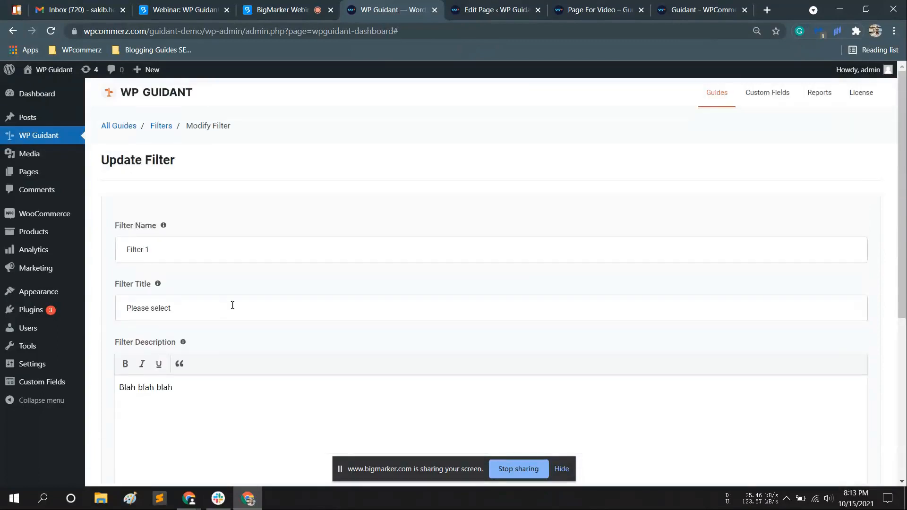
click(169, 127)
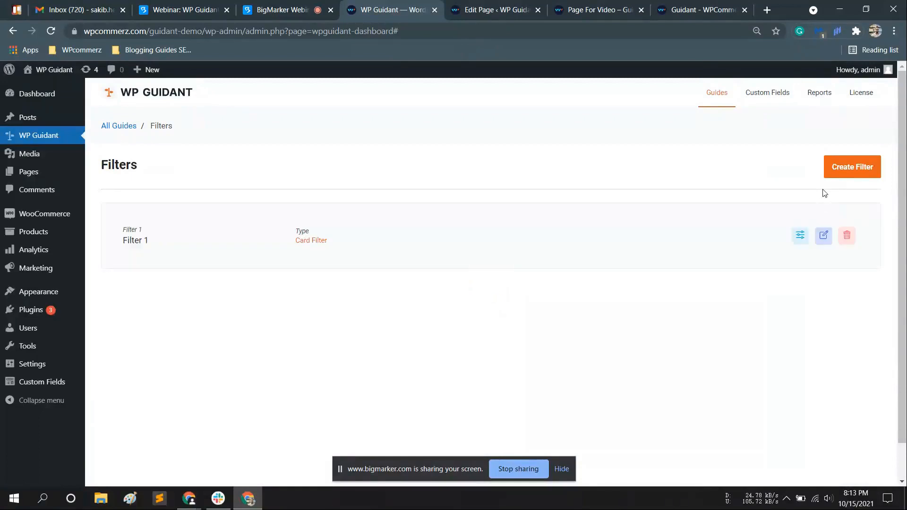
- Start a new card in Filter 1 and set its label to "T-shirt"
click(799, 238)
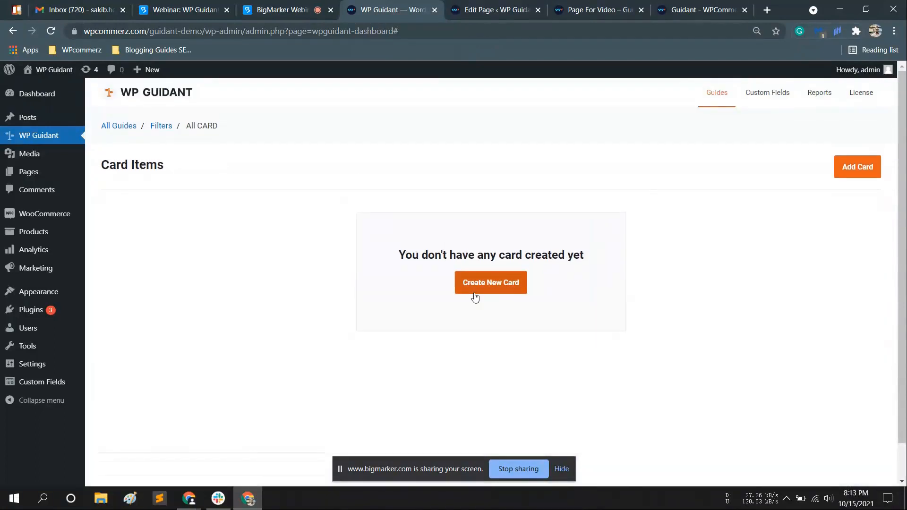
click(472, 284)
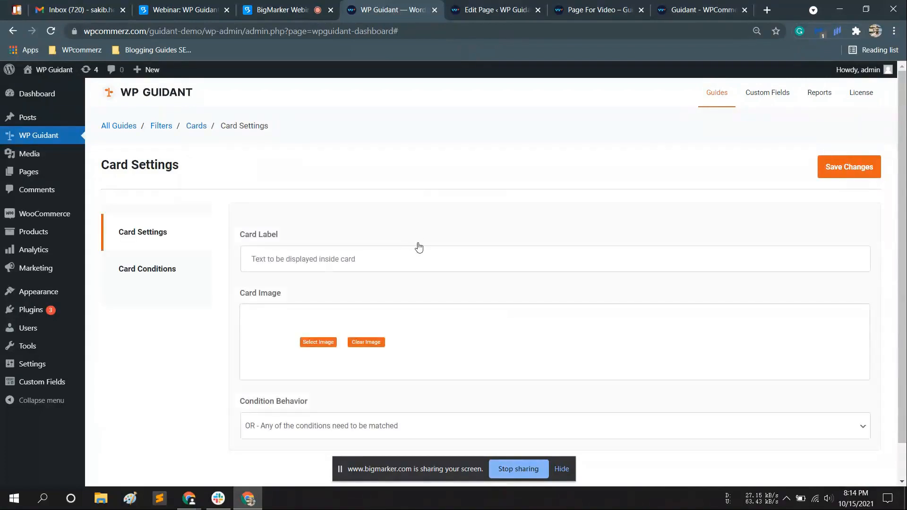
scroll(418, 246, down, 1)
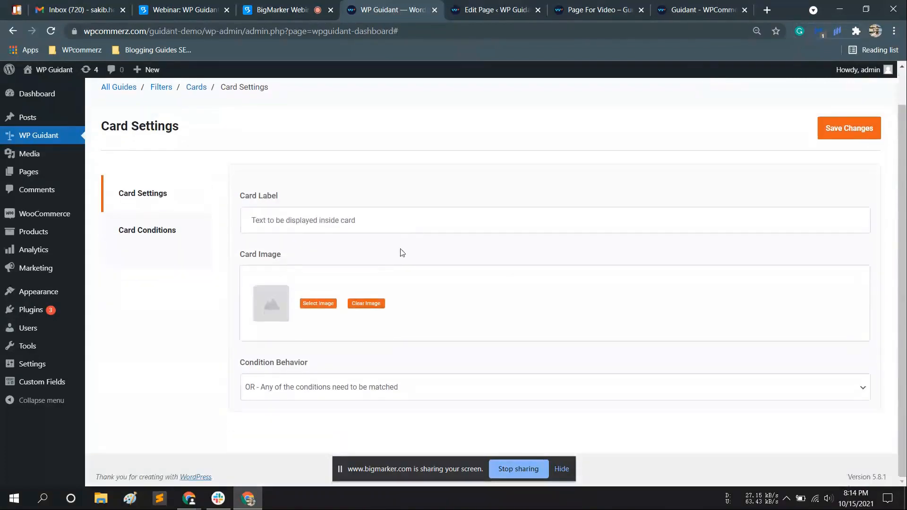
click(283, 220)
click(431, 252)
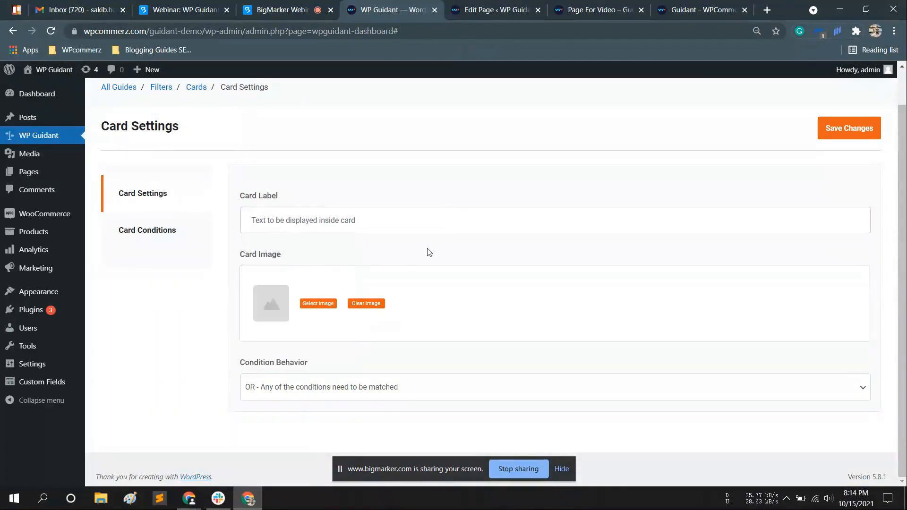
click(317, 216)
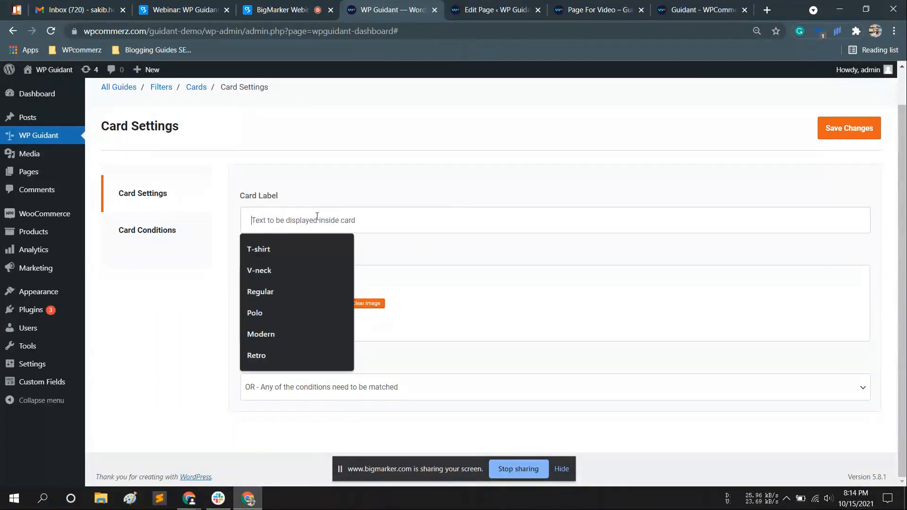
click(271, 254)
- Set the card image to the red T-shirt picture red-basic-t-shirt-500x500-1.jpg from the media library
click(312, 306)
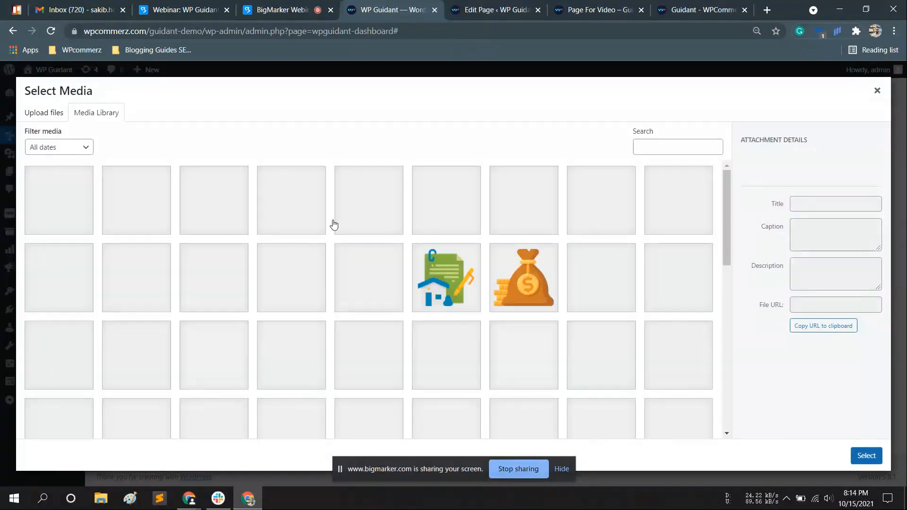
scroll(414, 276, down, 10)
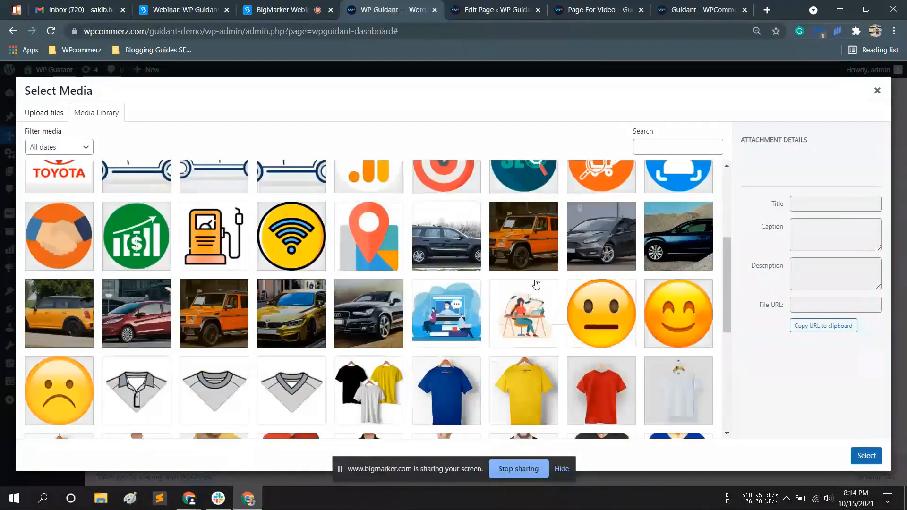
scroll(531, 282, up, 4)
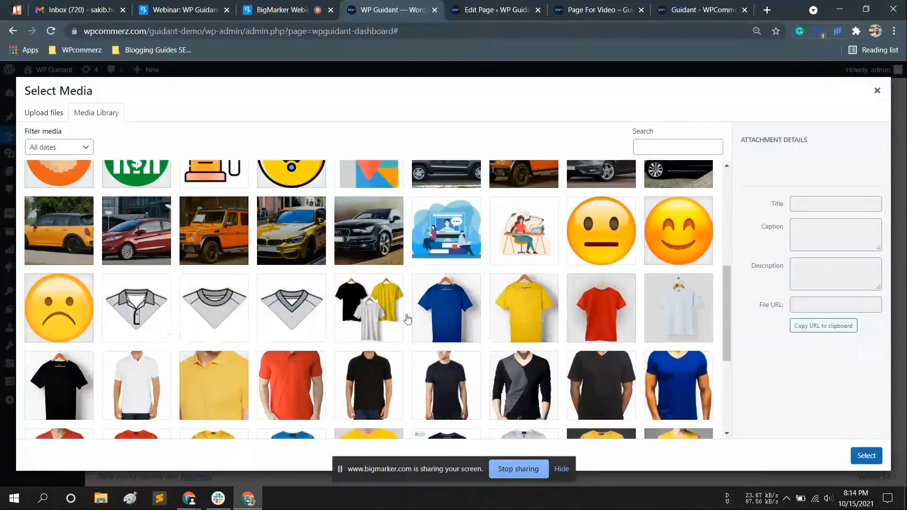
click(613, 323)
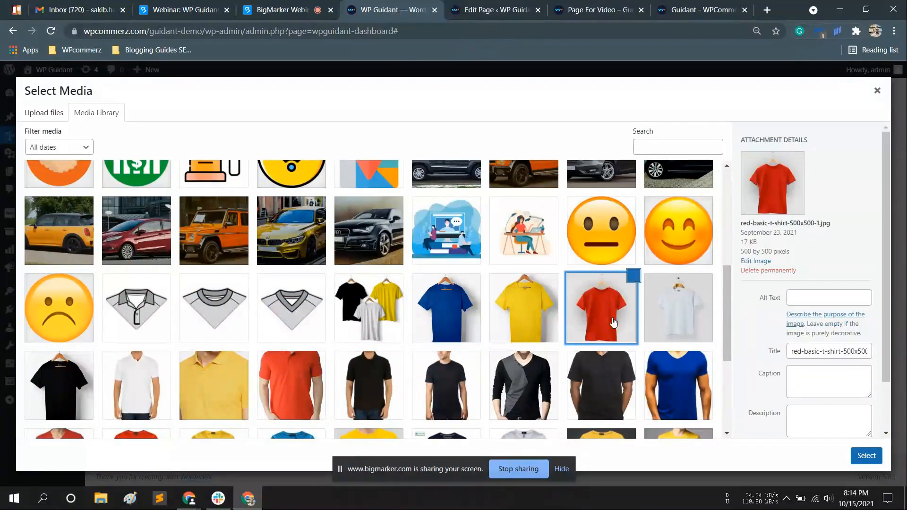
click(865, 456)
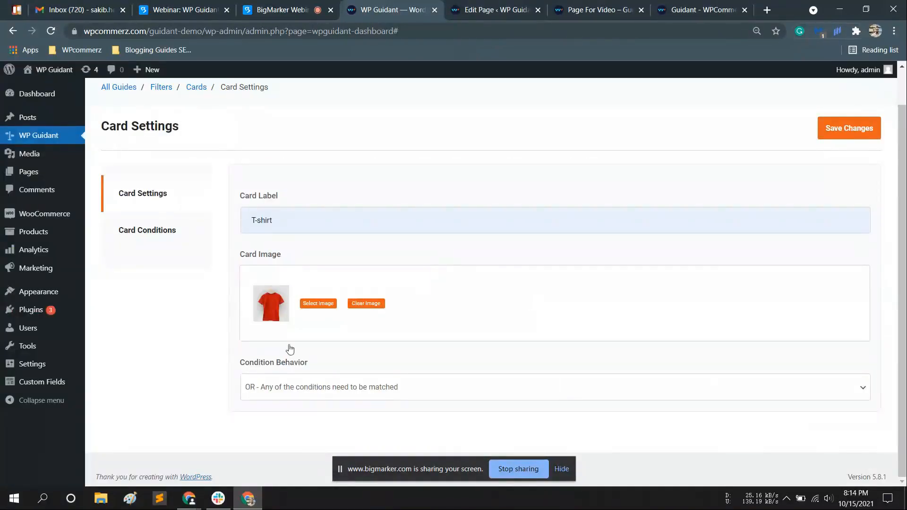
- Set the card's condition behavior to "OR - Any of the conditions need to be matched"
click(272, 395)
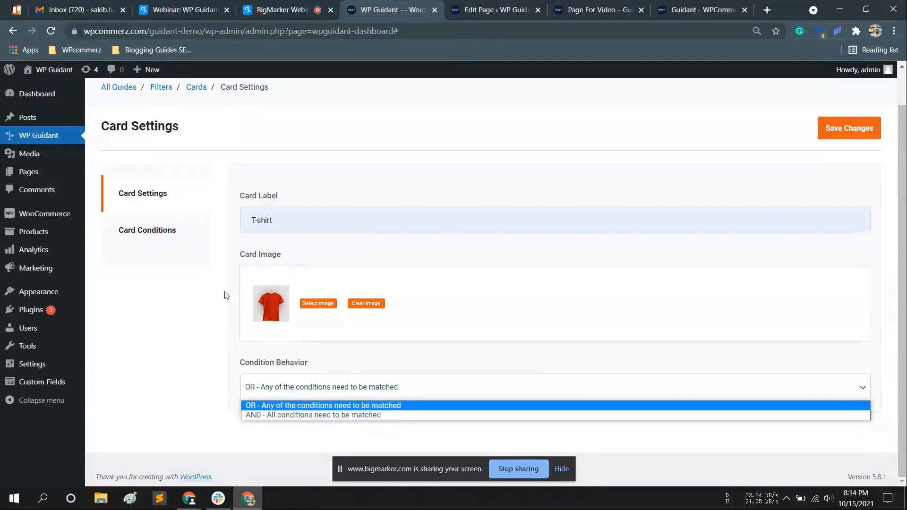
click(158, 322)
click(295, 399)
click(288, 405)
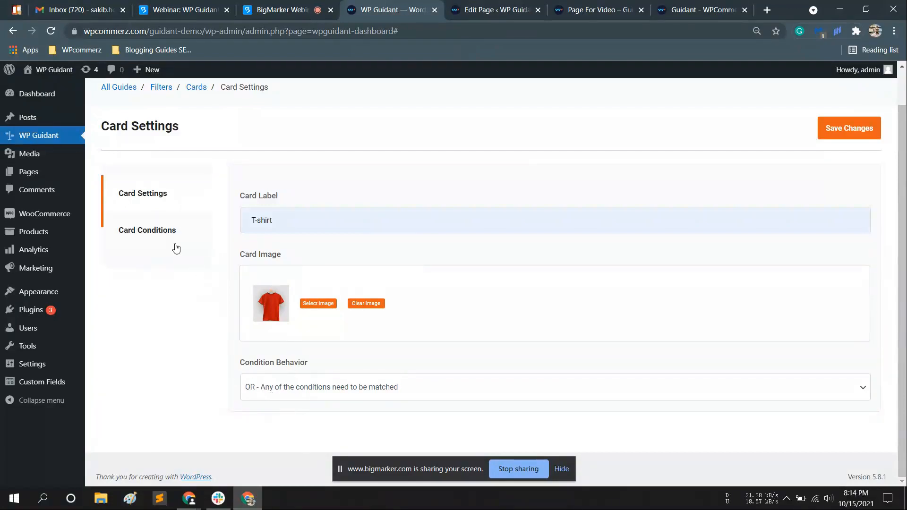
- Start a new condition for the T-shirt card with [WooCommerce] Product Category as its attribute
click(161, 238)
click(545, 271)
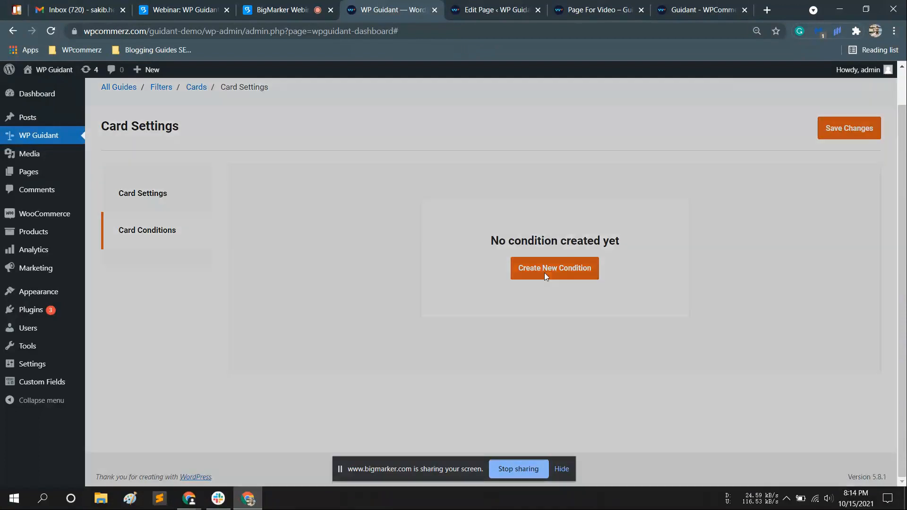
click(251, 237)
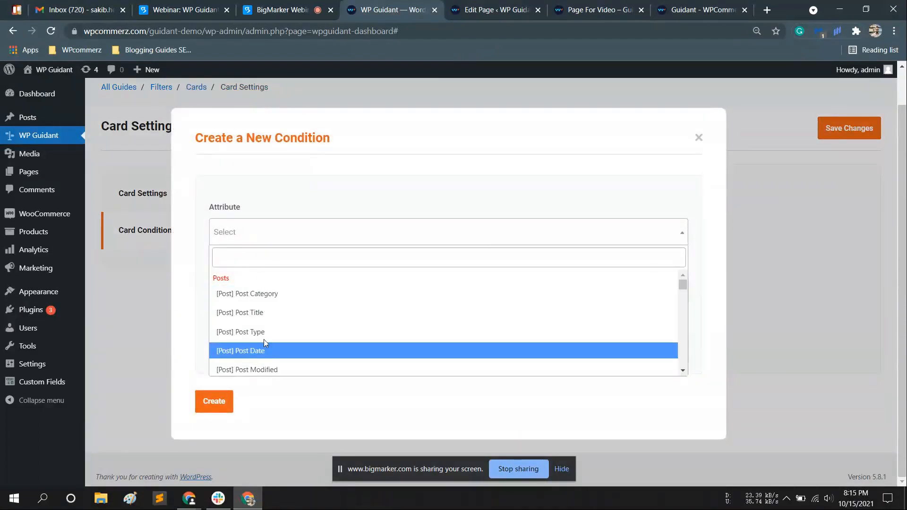
scroll(267, 336, down, 5)
scroll(293, 333, up, 3)
scroll(302, 335, down, 3)
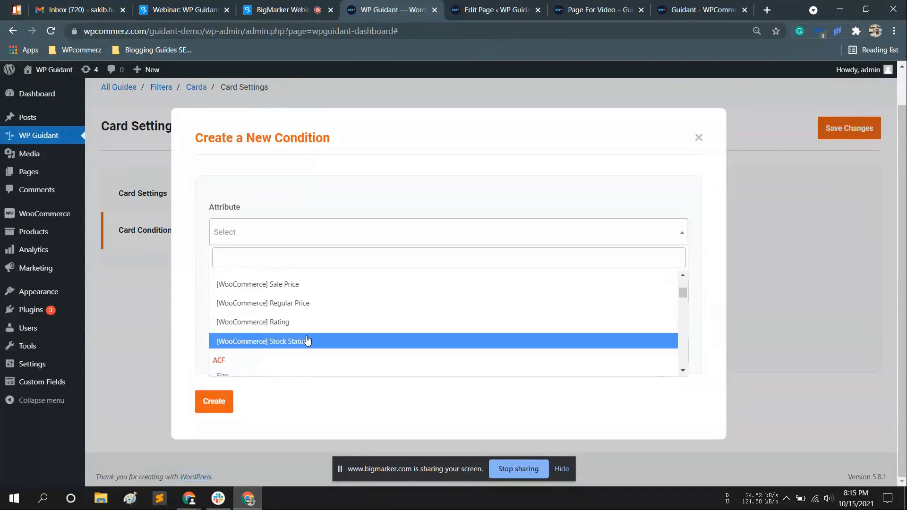
scroll(684, 272, up, 3)
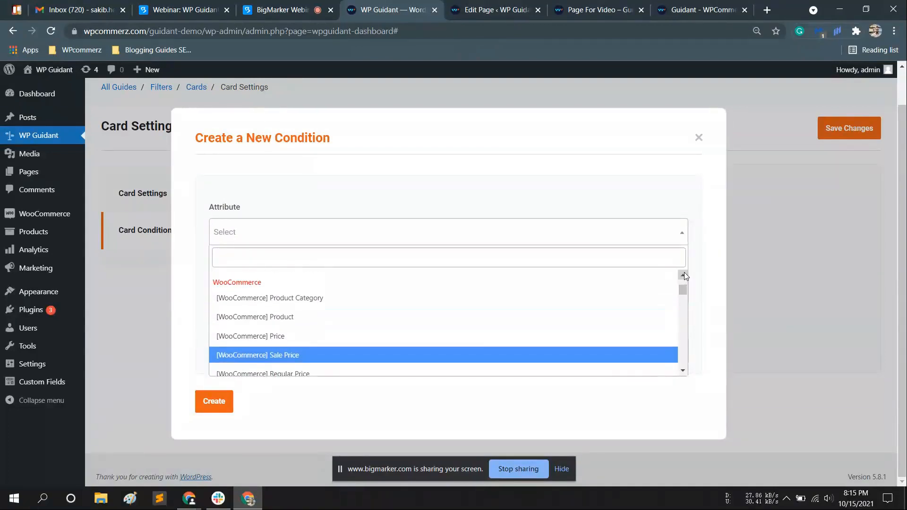
click(286, 298)
- Set the condition's matching type to Equal and its value selection to From WordPress Settings
click(243, 290)
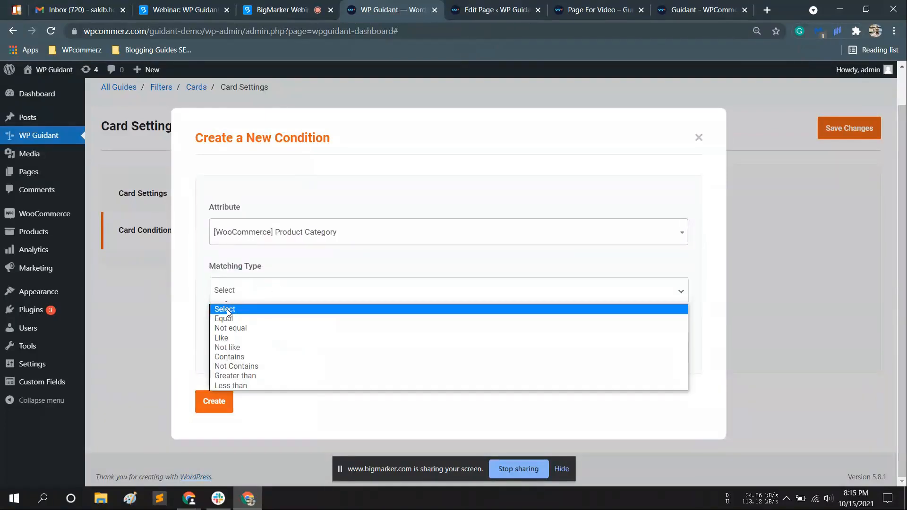
click(250, 320)
scroll(303, 261, up, 1)
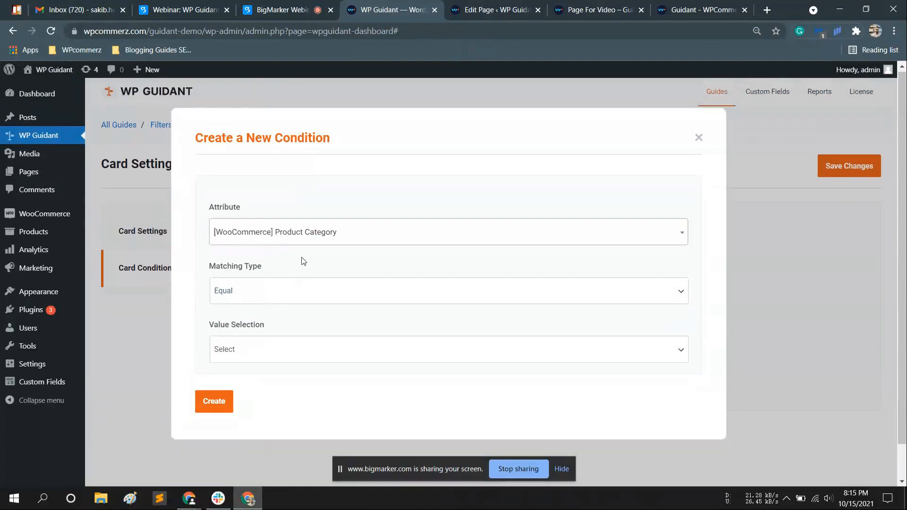
scroll(299, 315, down, 1)
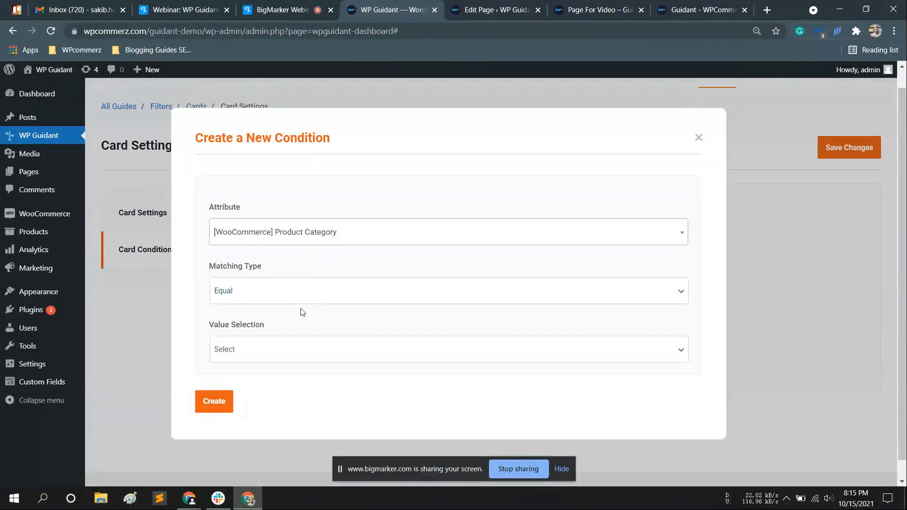
click(302, 355)
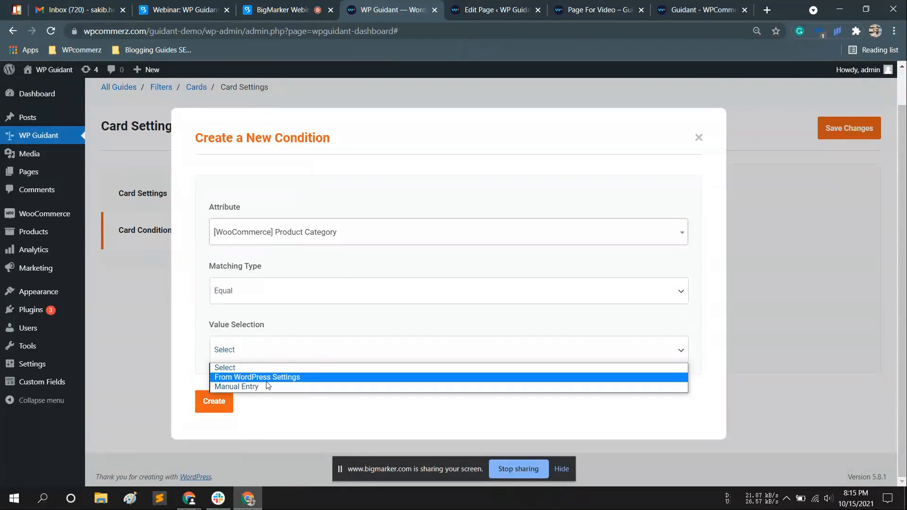
click(279, 382)
scroll(281, 376, down, 1)
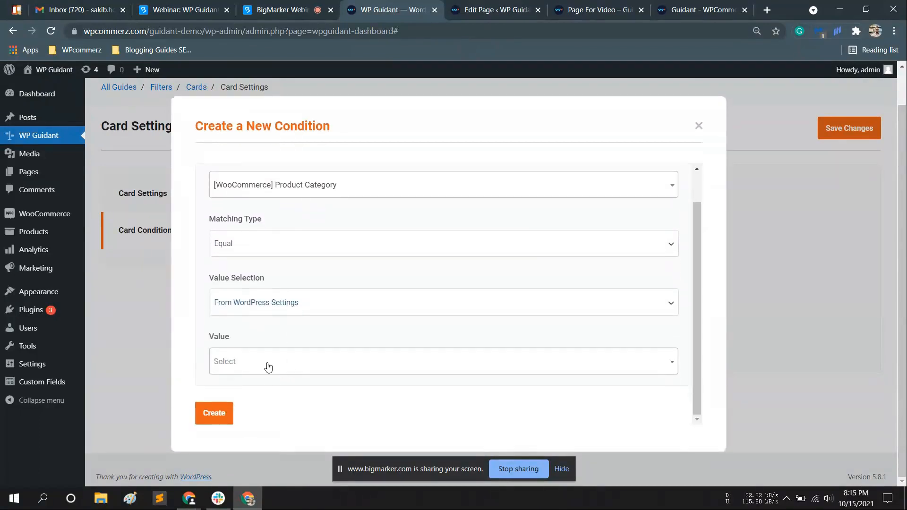
- Create the product category condition with T-Shirts as its value and save the T-shirt card's settings
click(267, 366)
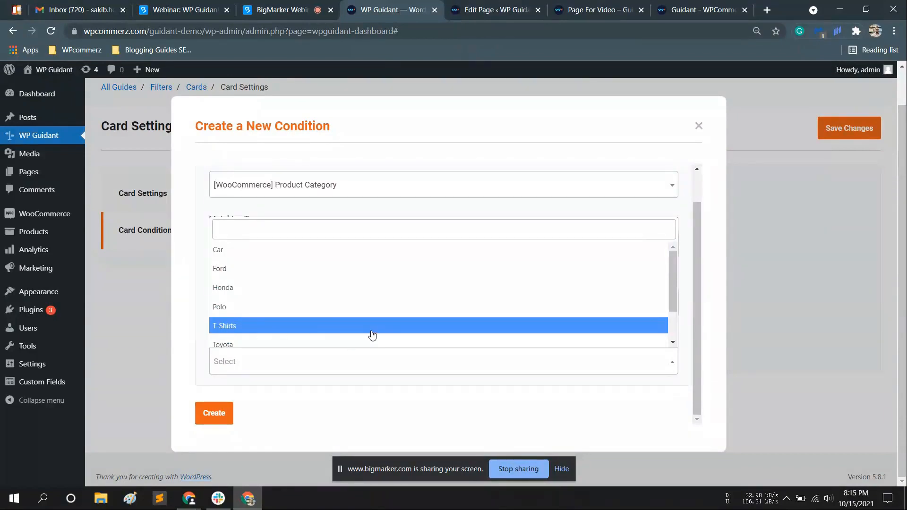
click(371, 331)
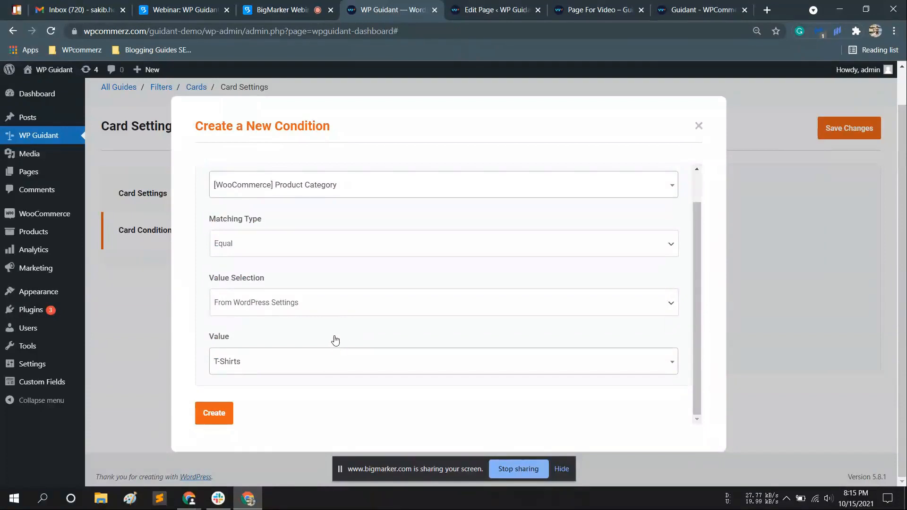
click(220, 416)
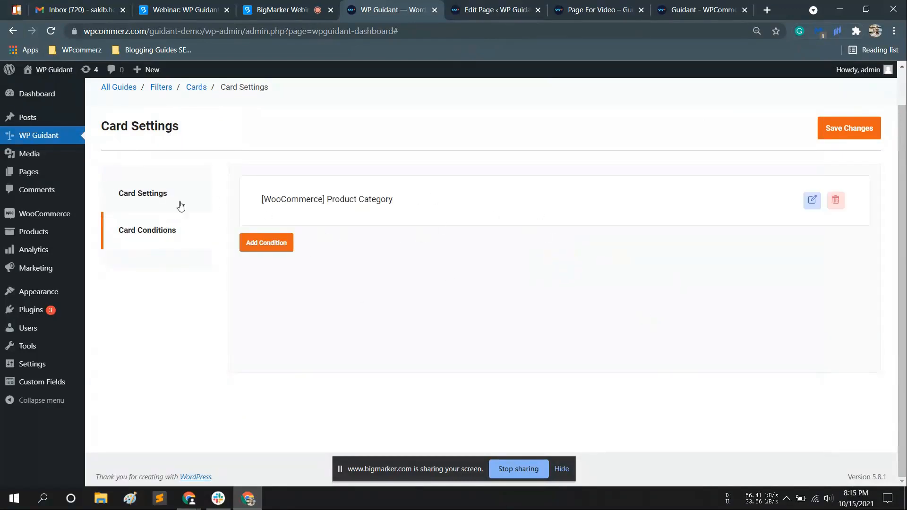
click(161, 203)
click(849, 128)
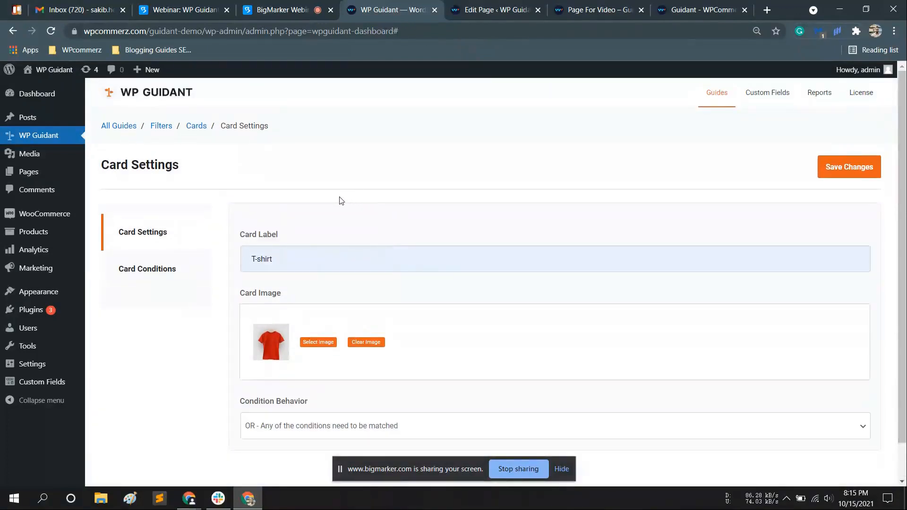
- Copy the shortcode of the guide "A Simple Guide 0101" from the list of all guides
click(119, 126)
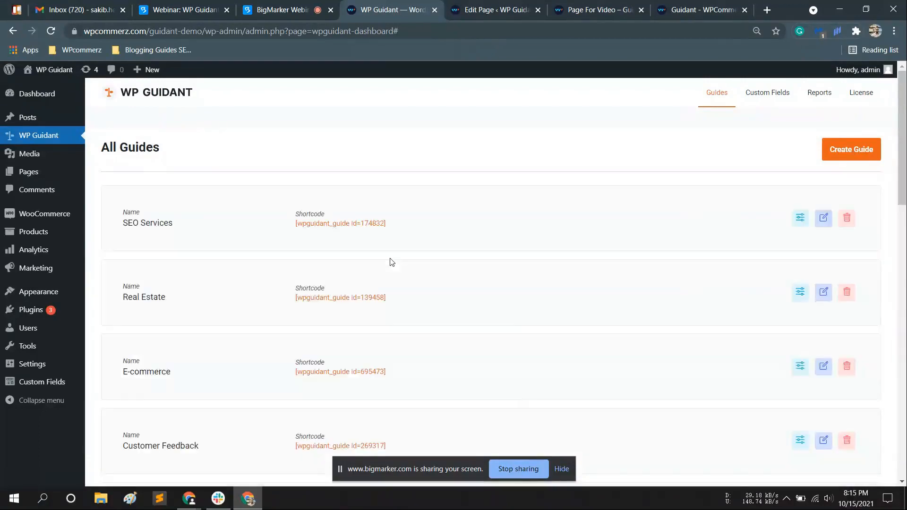
scroll(387, 263, down, 15)
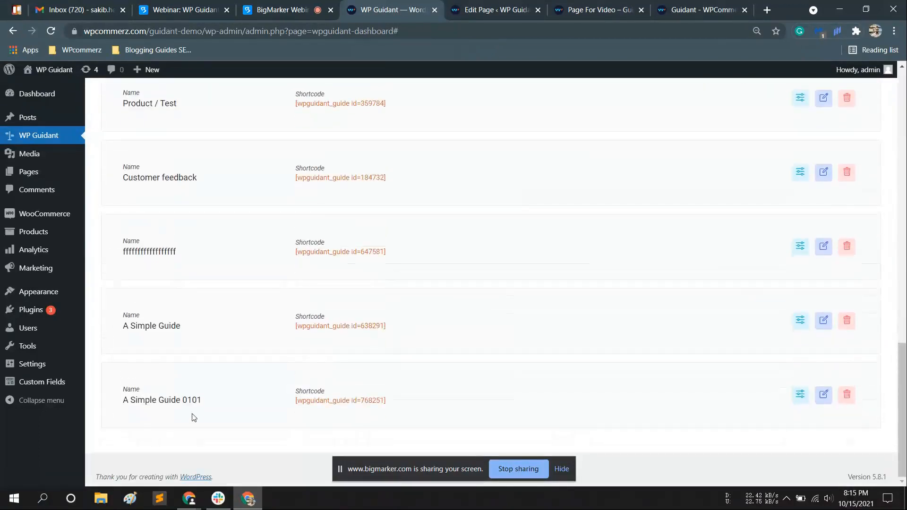
click(347, 408)
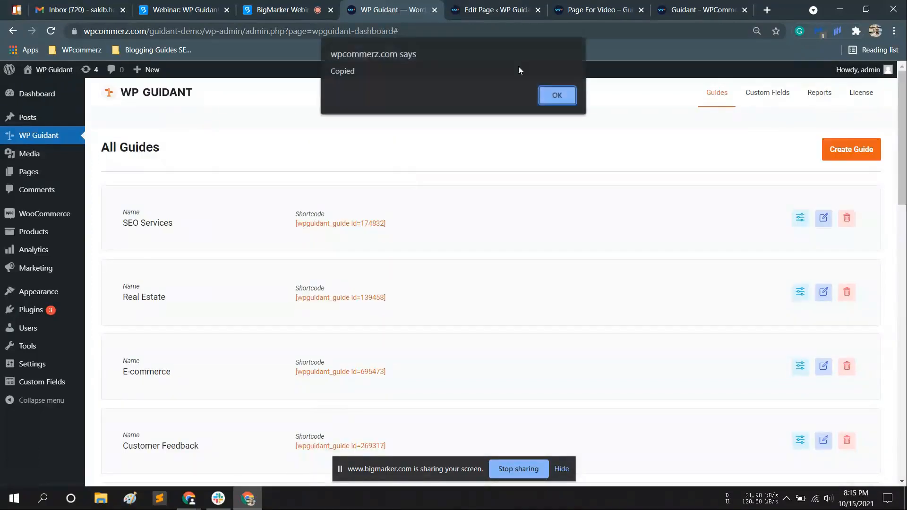
click(557, 98)
- Replace the shortcode in the page "Page For Video - Guidant Guided Selling Process" with [wpguidant_guide id=768251] and update the page
click(520, 14)
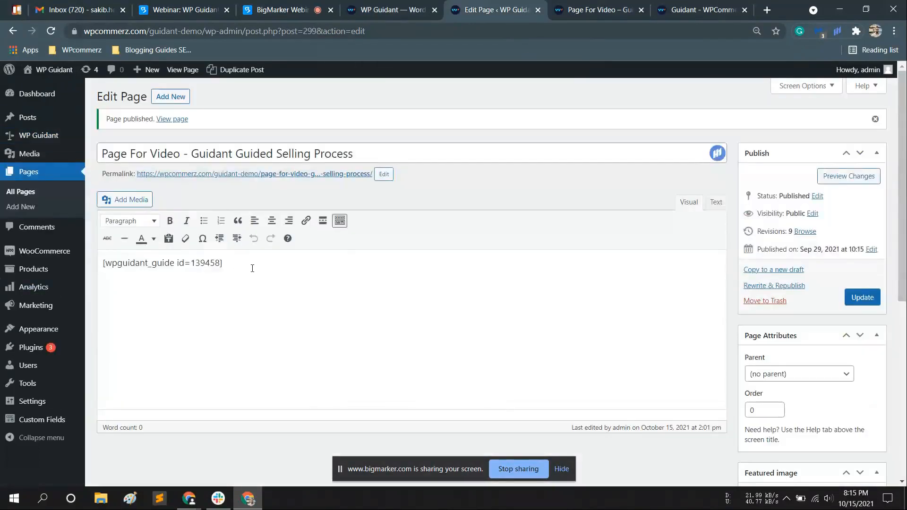
drag(223, 263, 62, 273)
text([wpguidant_guide id=768251])
click(868, 299)
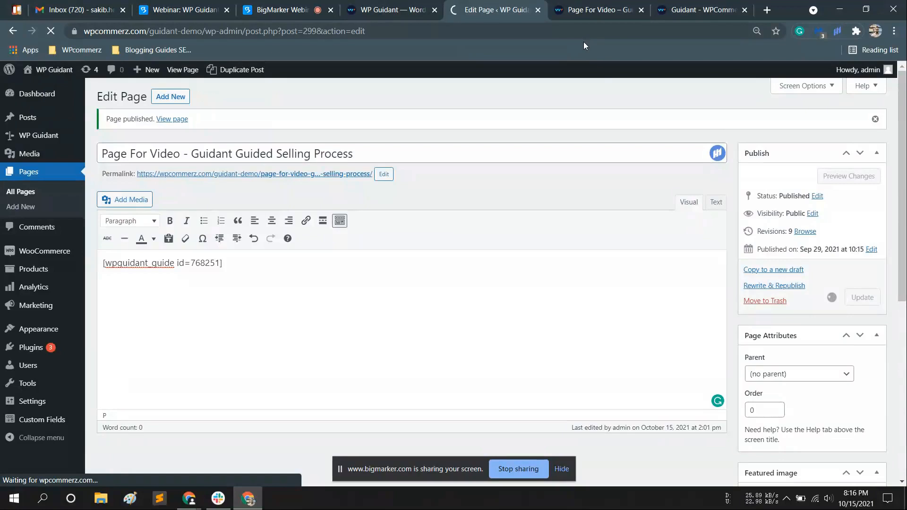
- Reload the published guide page, choose the T-shirt card and show its results
click(593, 10)
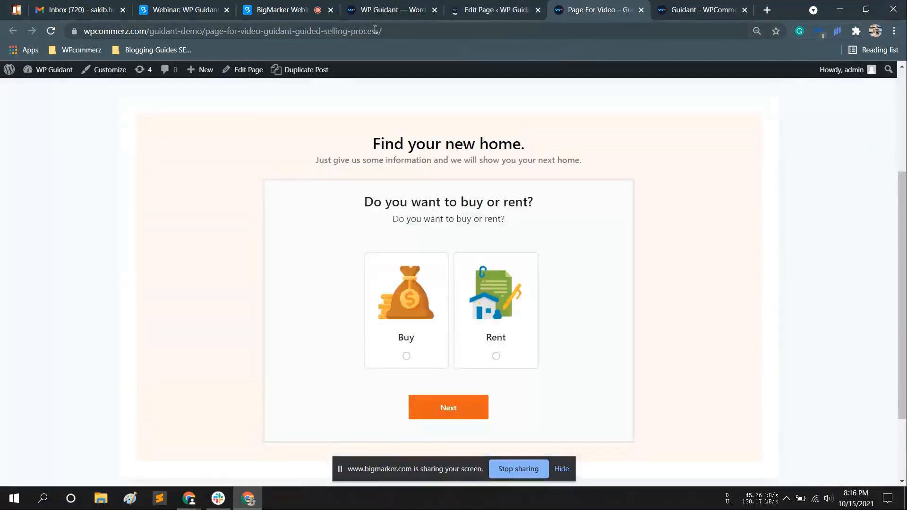
click(51, 31)
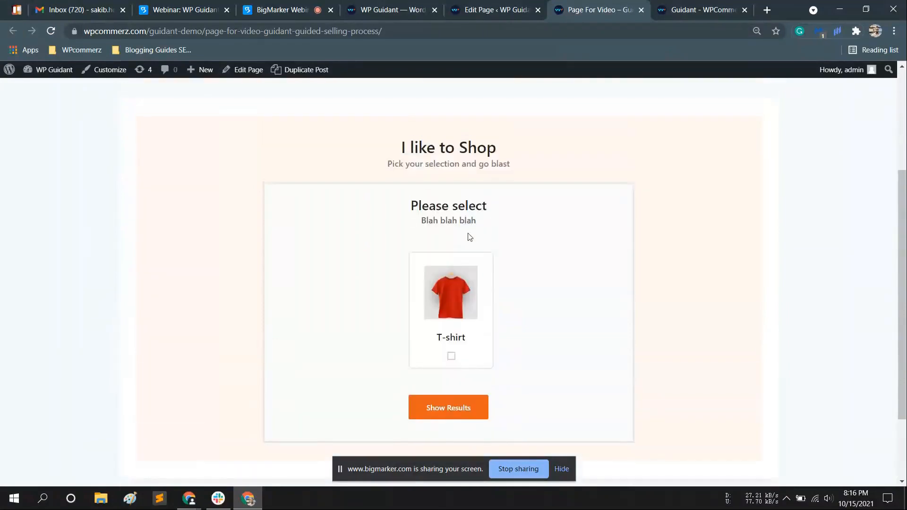
click(454, 316)
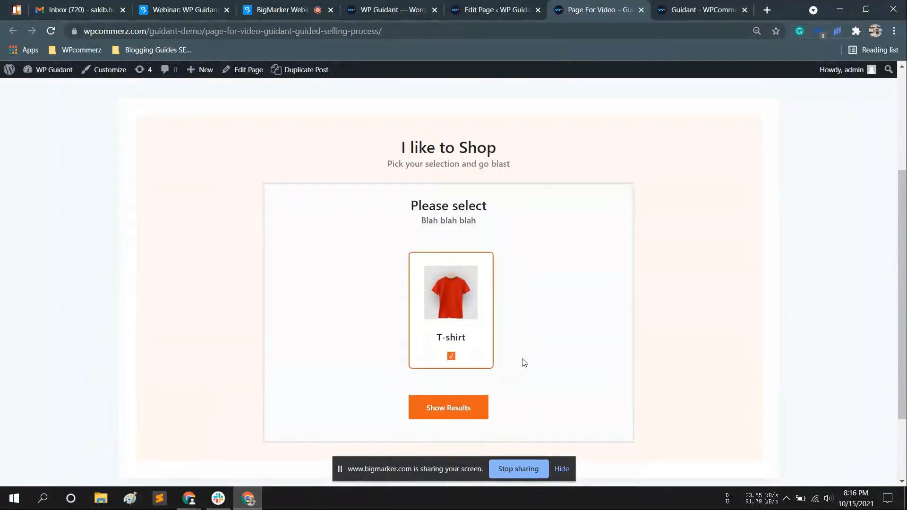
click(453, 415)
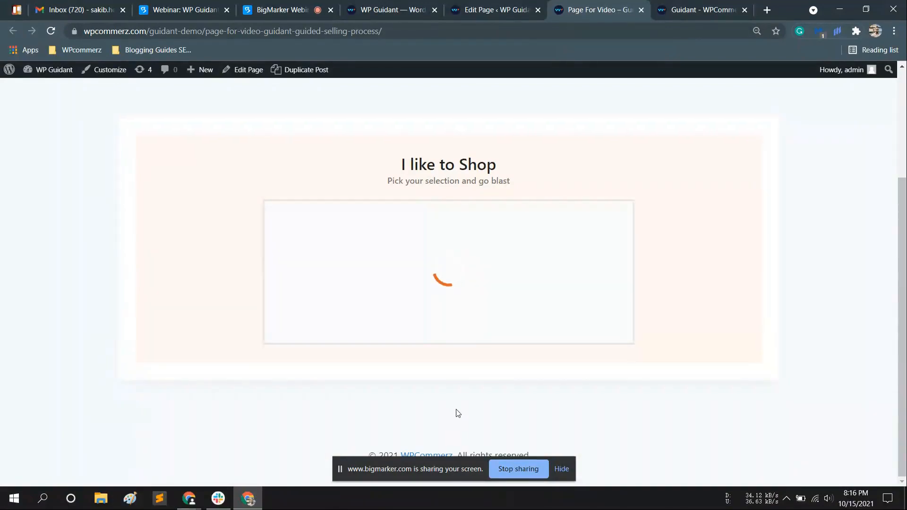
- Examine the guide's personal result and the further product suggestions for the T-shirt selection
scroll(457, 404, down, 8)
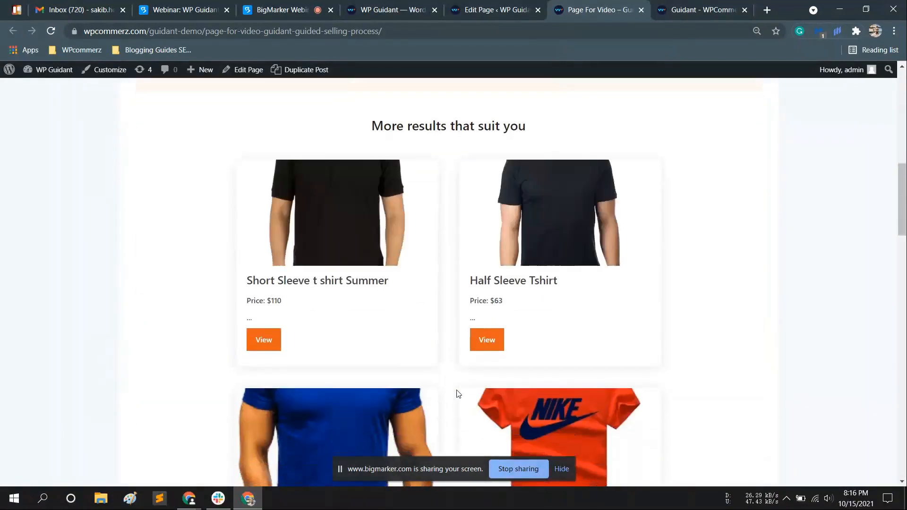
scroll(457, 393, down, 20)
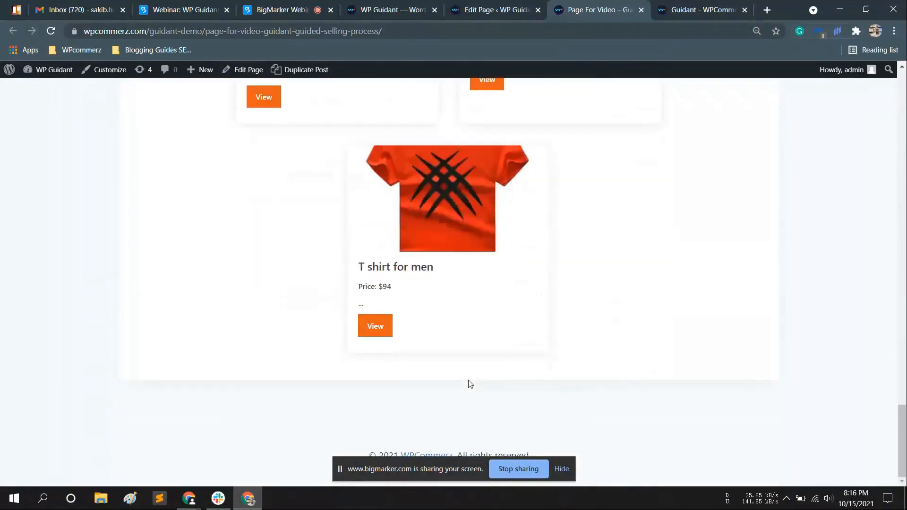
scroll(473, 378, up, 20)
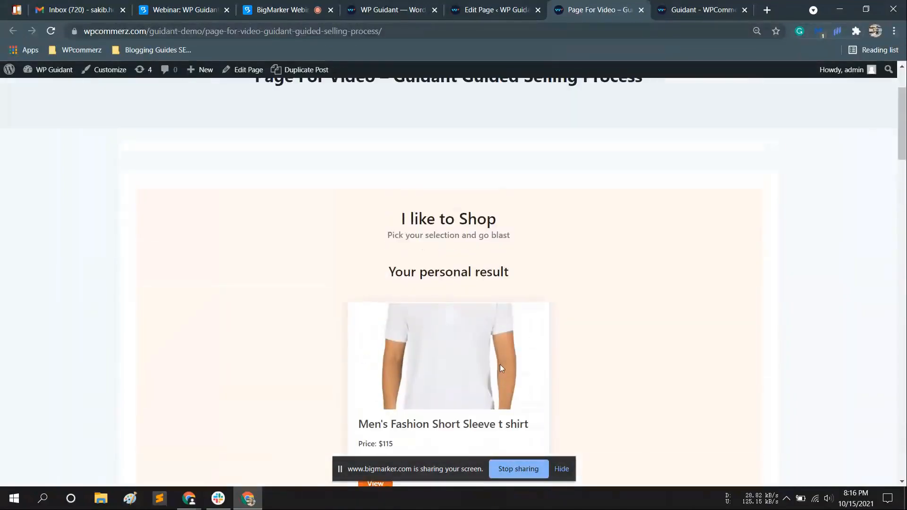
scroll(498, 371, down, 10)
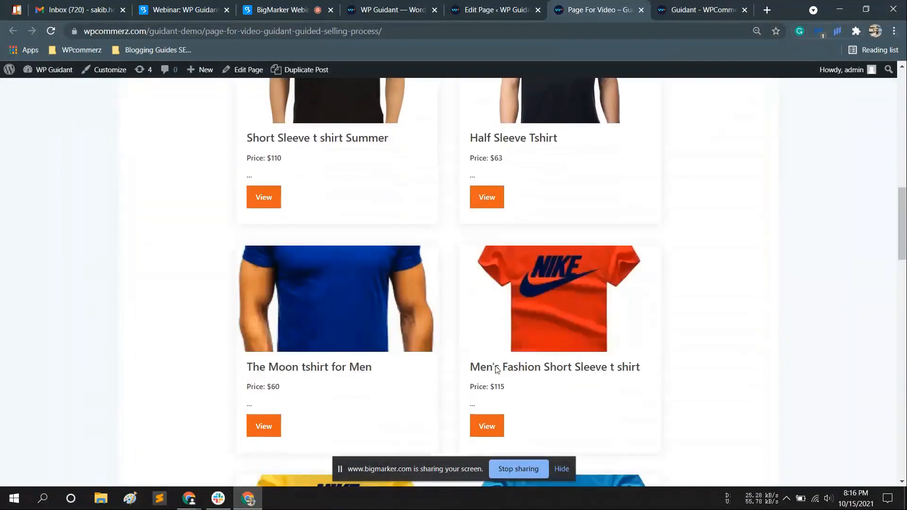
scroll(497, 364, up, 10)
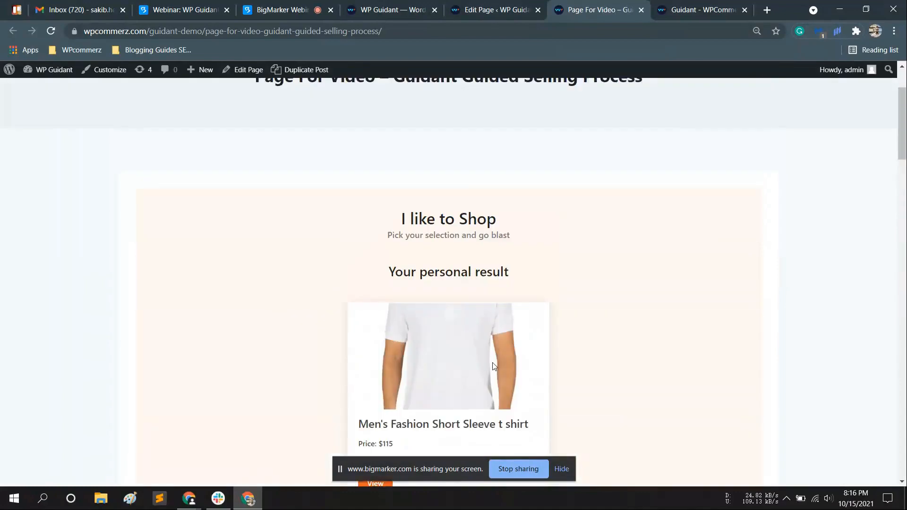
scroll(484, 361, up, 2)
scroll(416, 234, down, 6)
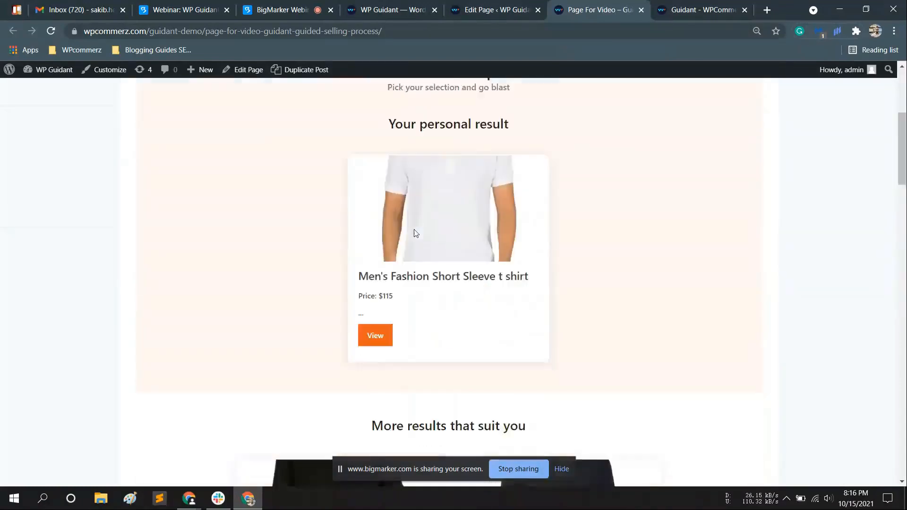
- Switch to the BigMarker webinar room, turn the camera on and request an end to screen sharing
click(288, 16)
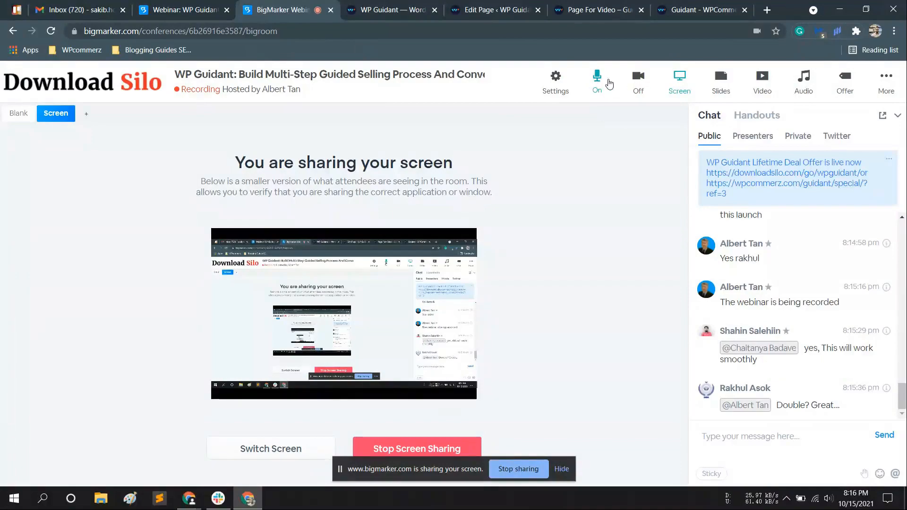
click(641, 83)
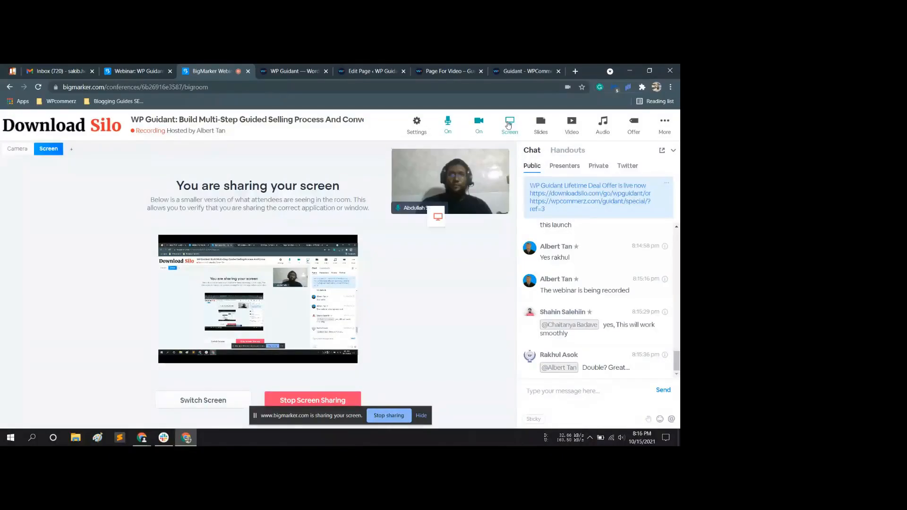
click(679, 80)
click(465, 217)
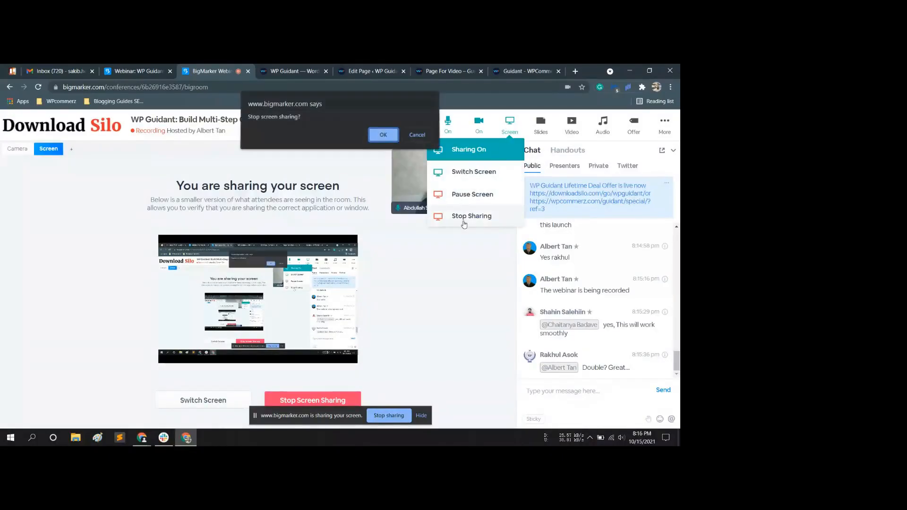
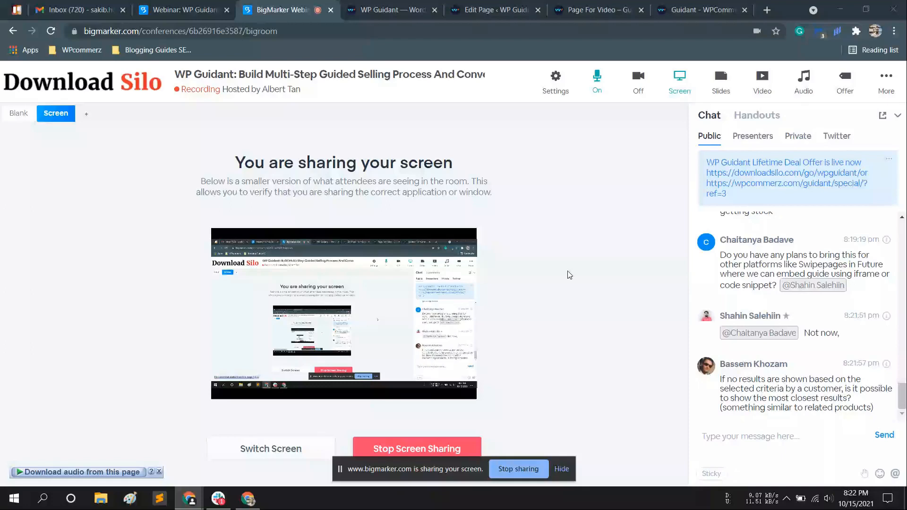
- Review the guide's Basic settings alongside its published page and open the Submission Report Tracking options
click(388, 9)
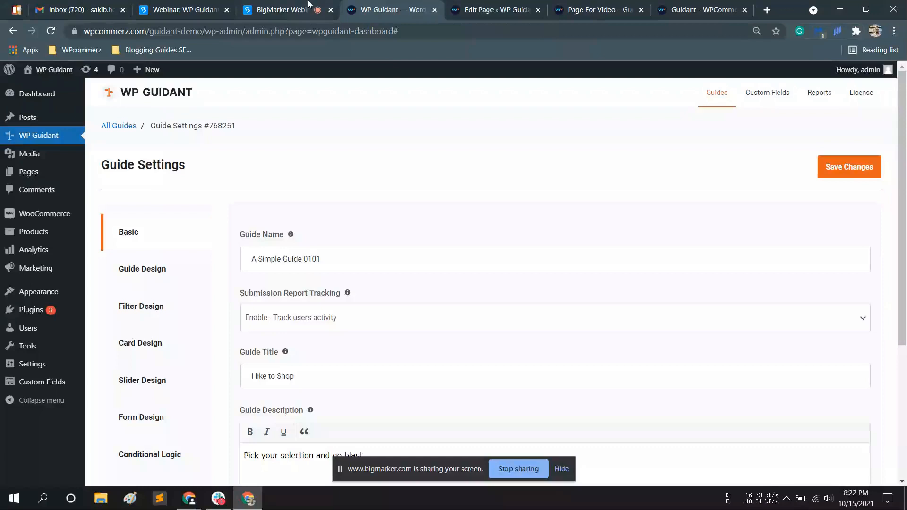
click(596, 10)
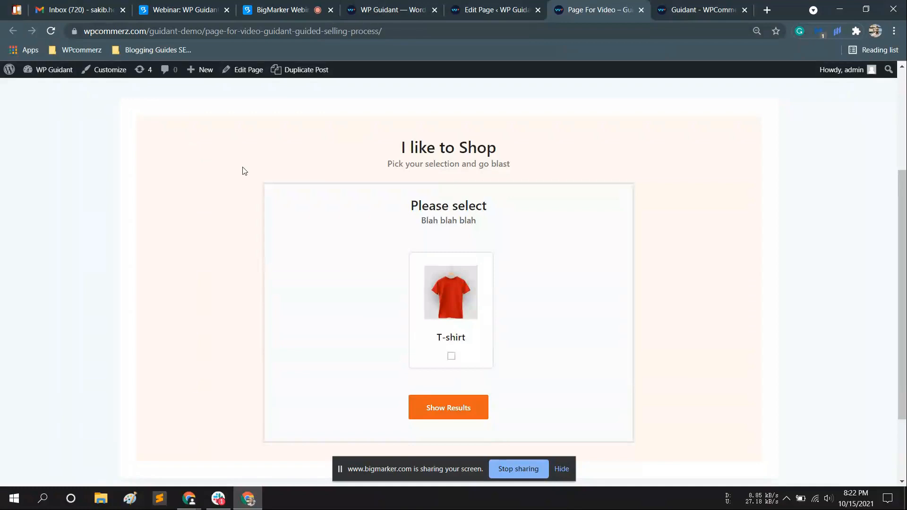
click(392, 10)
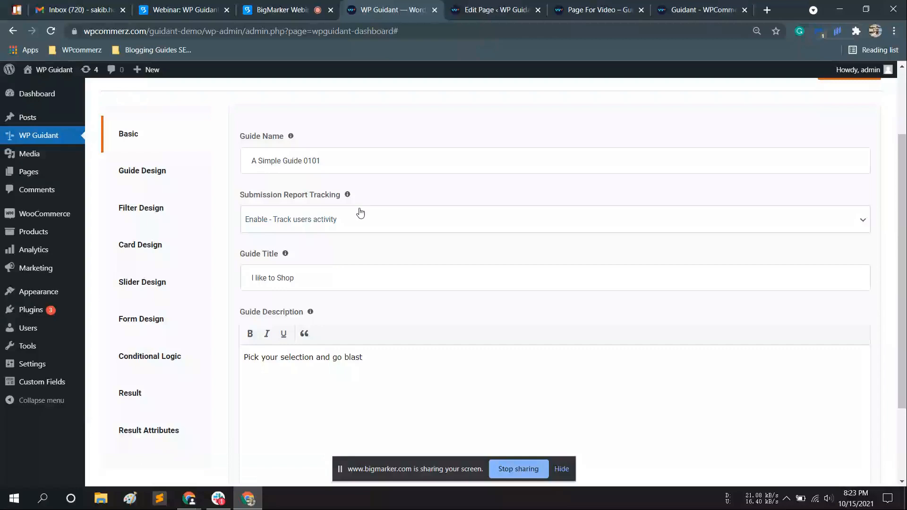
click(360, 214)
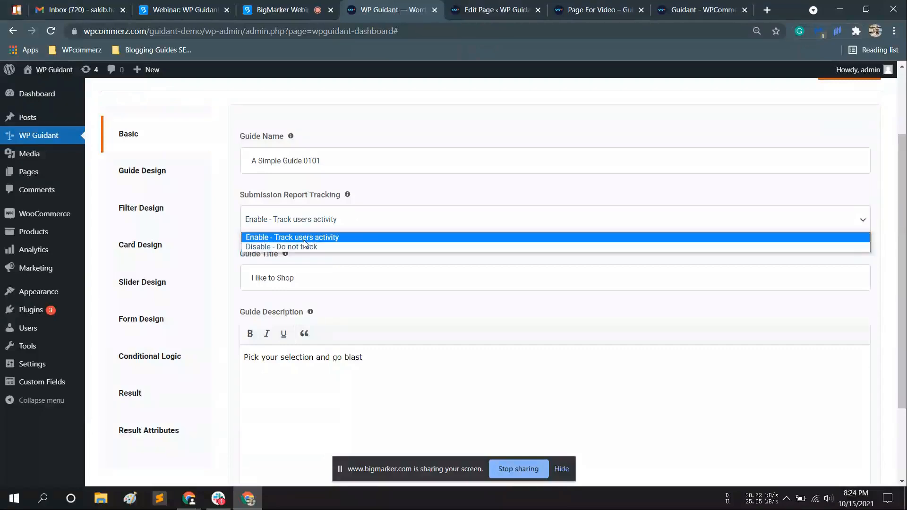
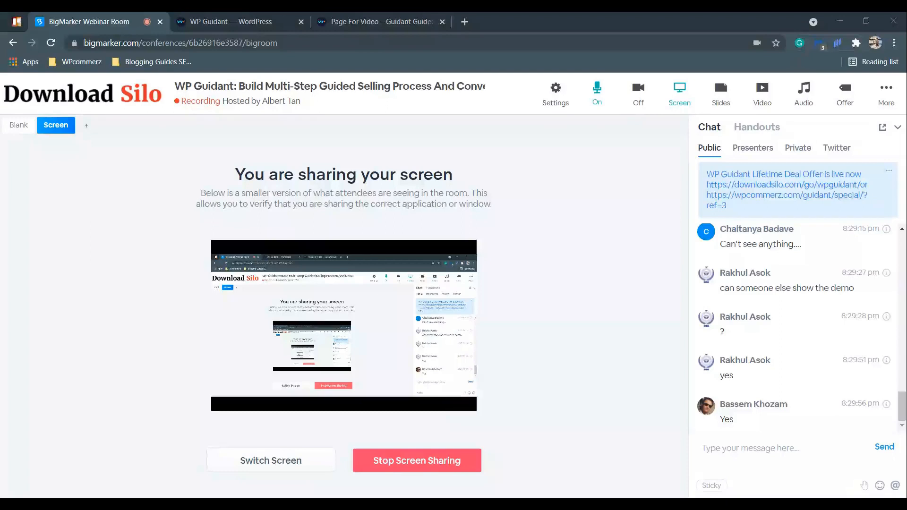
click(105, 21)
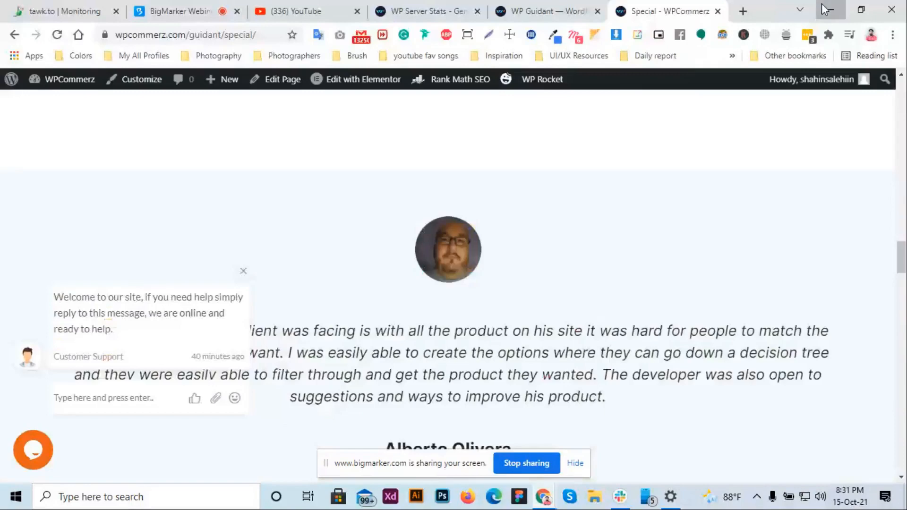
click(822, 5)
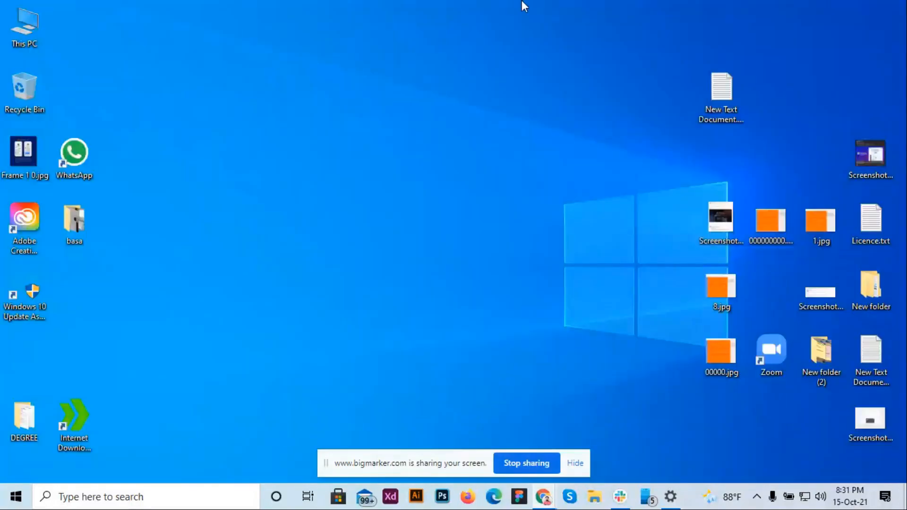
right_click(521, 0)
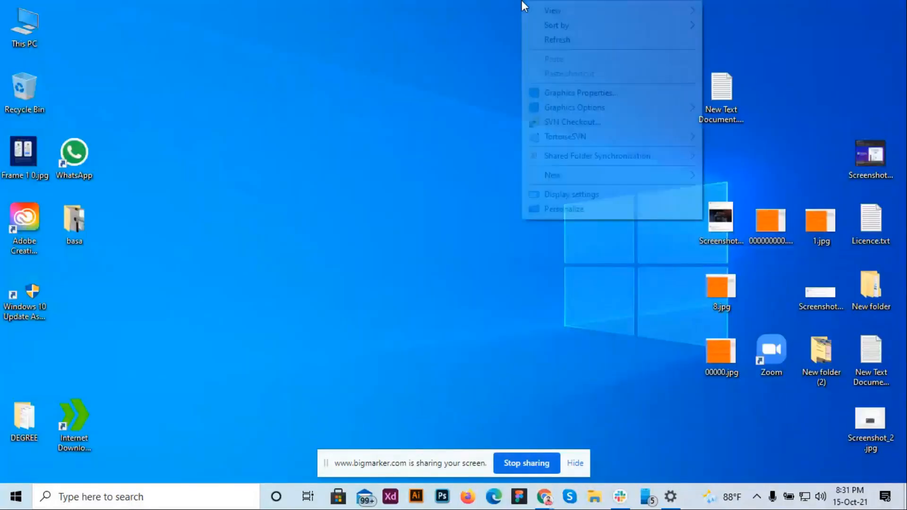
click(553, 40)
- View the wpcommerz.com/guidant/special page in the Incognito window and return to the main browser window
mouse_move(544, 497)
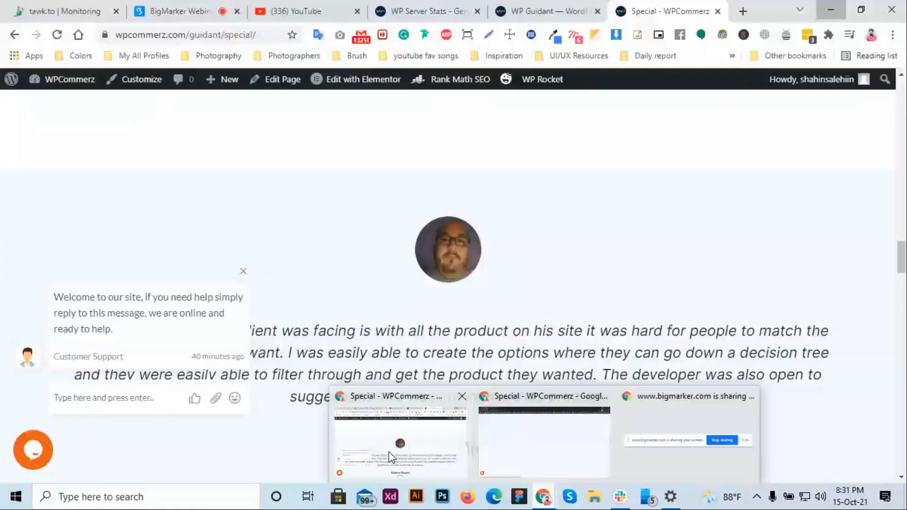
mouse_move(534, 450)
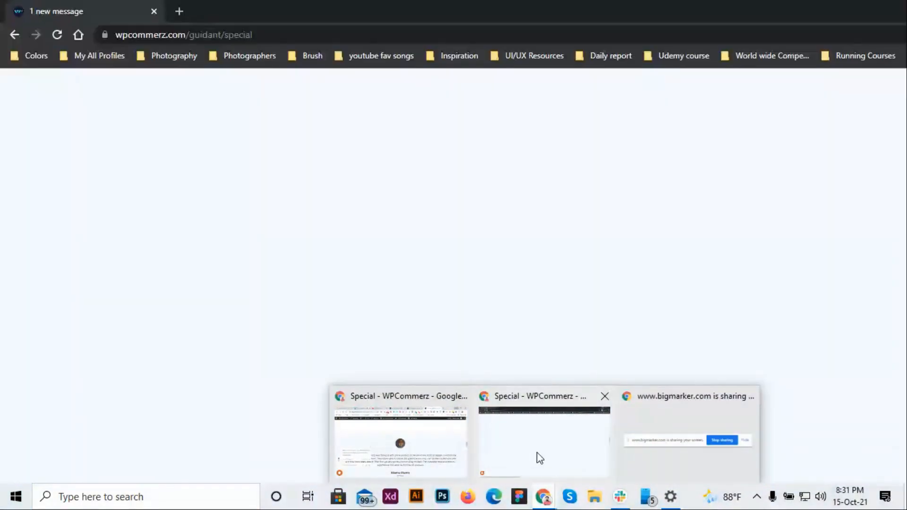
click(538, 458)
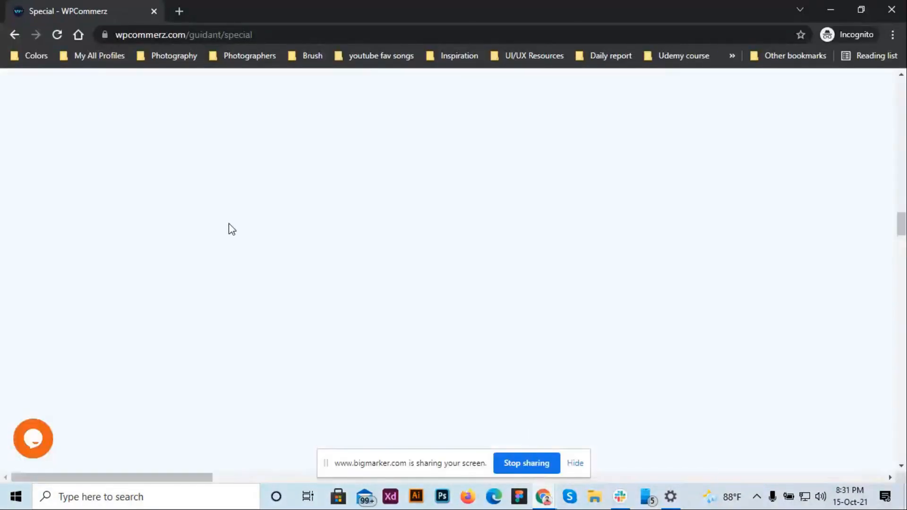
mouse_move(543, 496)
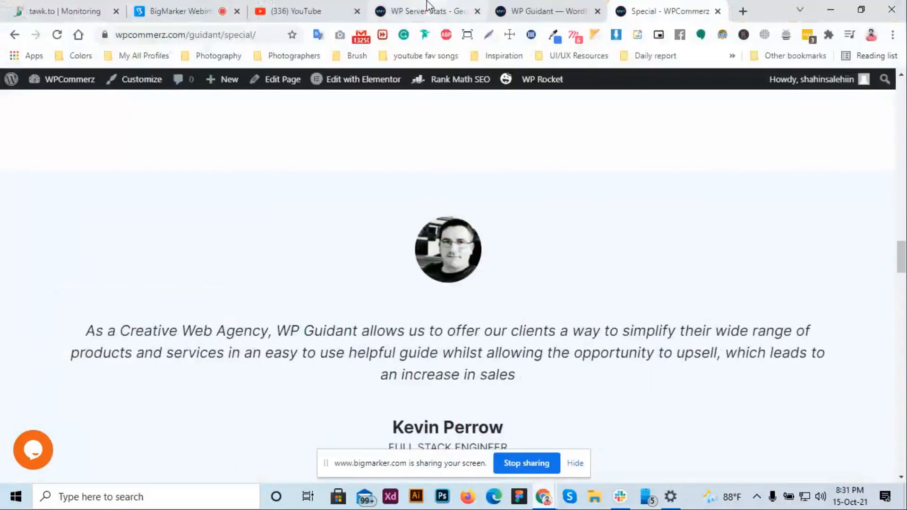
- Return to the WP Guidant admin page, dismiss the open new-logic form and look over the guide's settings sections
click(426, 5)
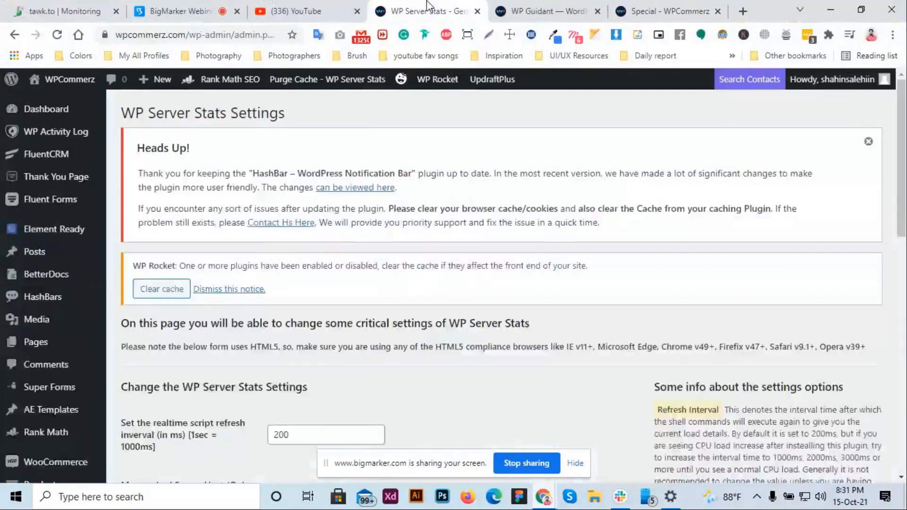
click(549, 1)
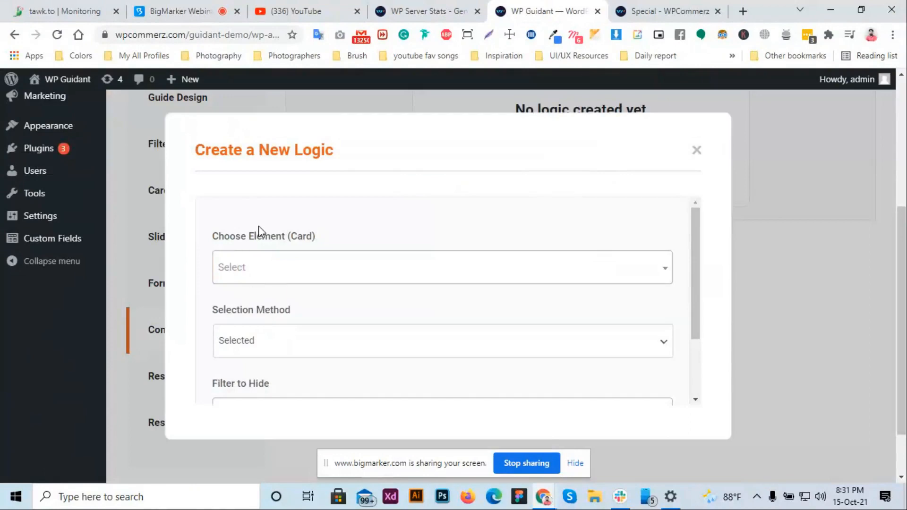
click(696, 150)
scroll(175, 378, up, 3)
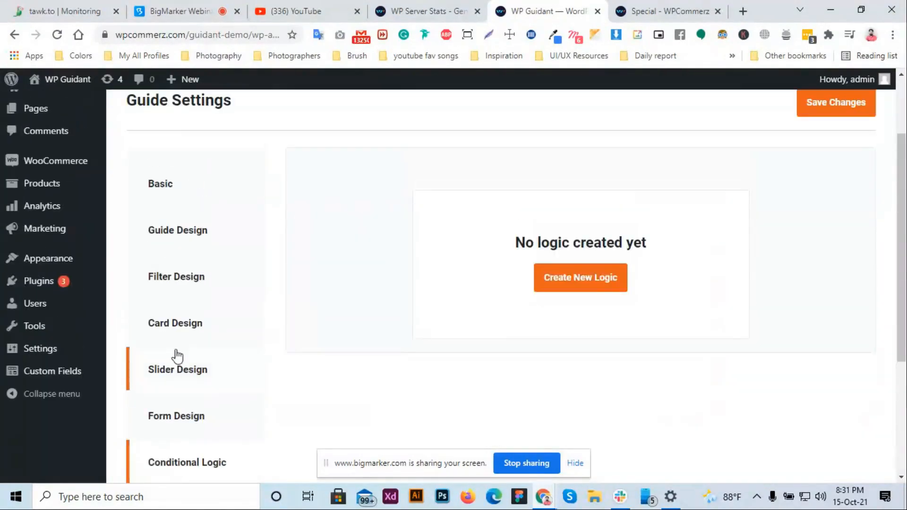
scroll(180, 377, down, 4)
scroll(205, 272, up, 5)
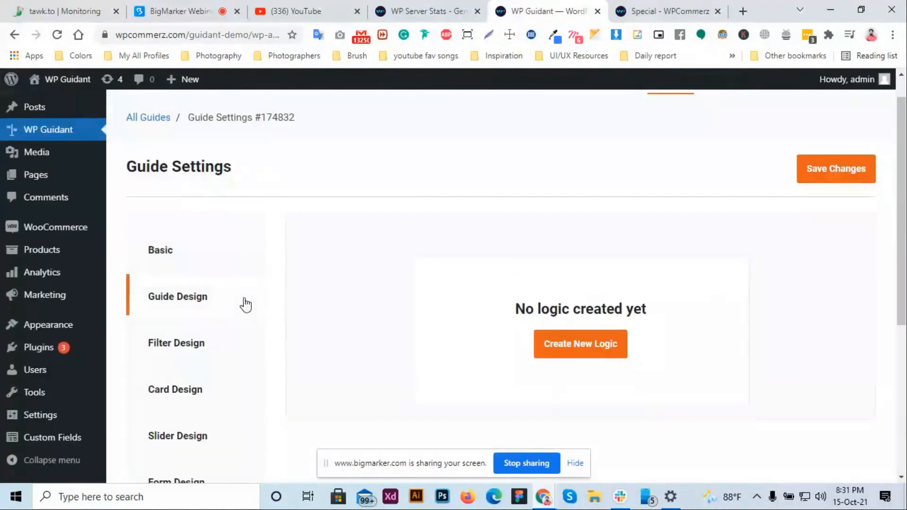
scroll(481, 310, down, 1)
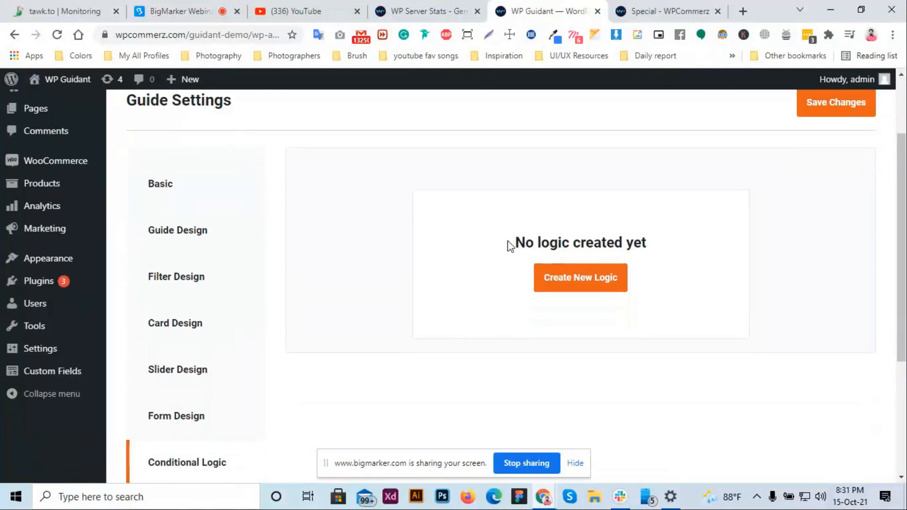
scroll(509, 246, up, 1)
scroll(472, 236, up, 2)
scroll(468, 247, down, 2)
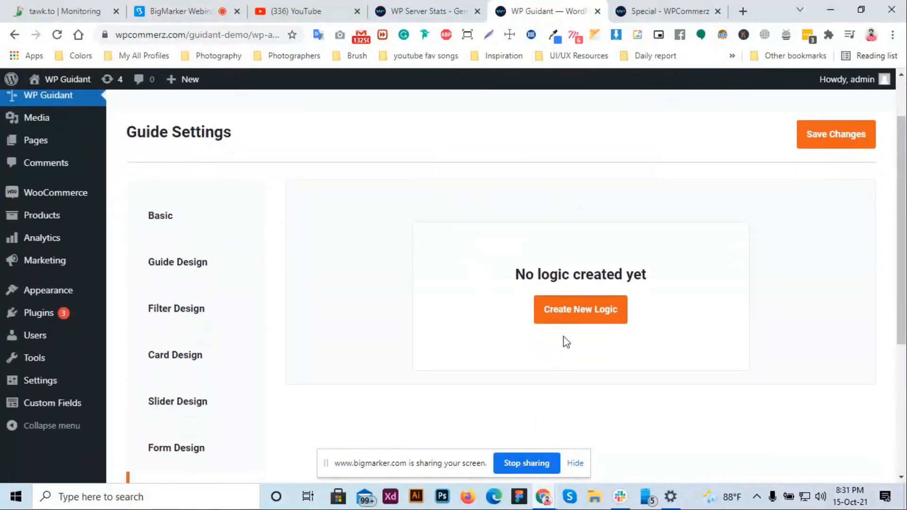
- Start a new conditional logic for the guide and choose the Increase Sales card from Filter 1 as its element
click(570, 316)
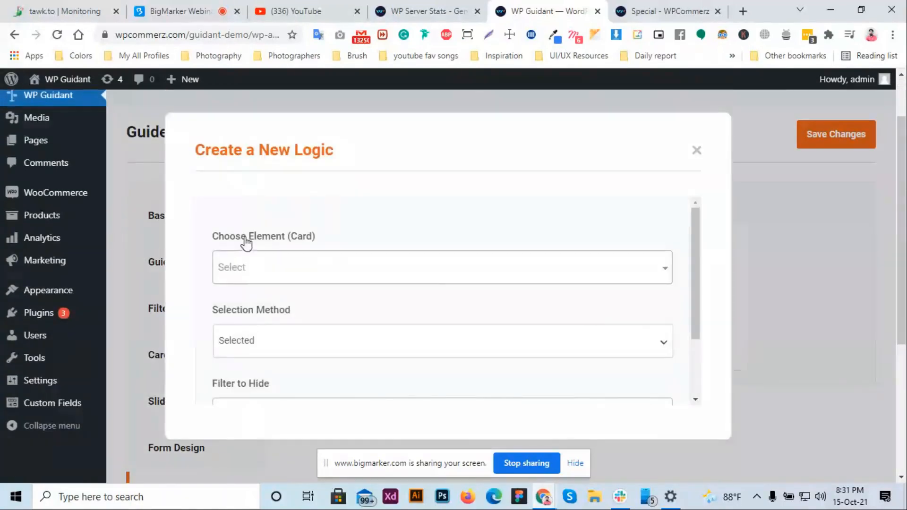
scroll(246, 241, down, 2)
scroll(246, 241, up, 2)
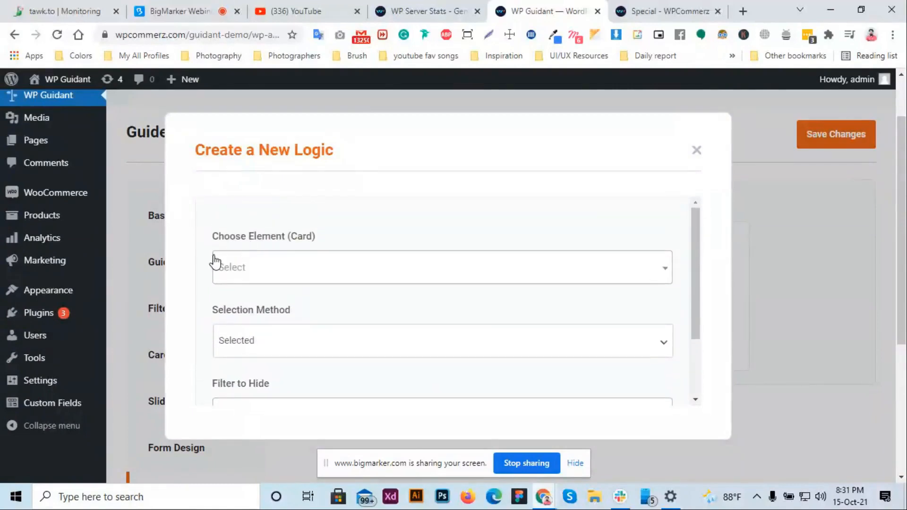
click(308, 272)
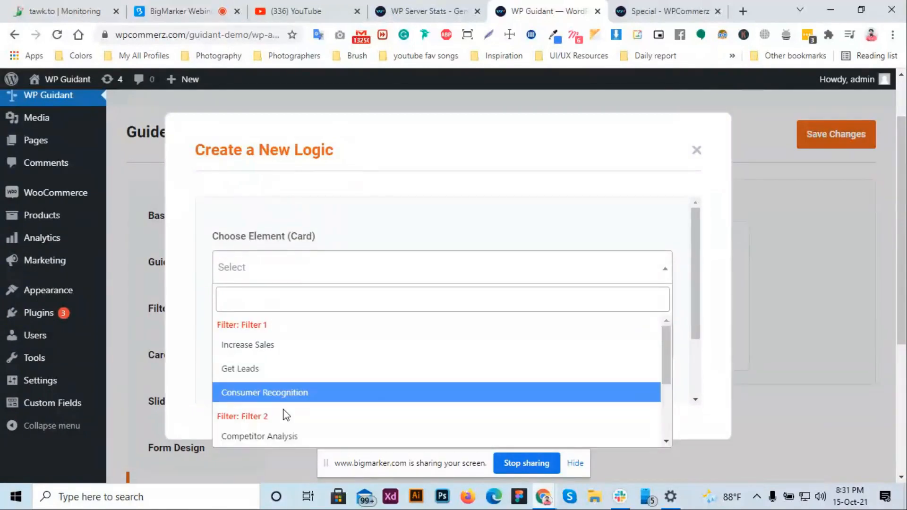
scroll(284, 381, down, 1)
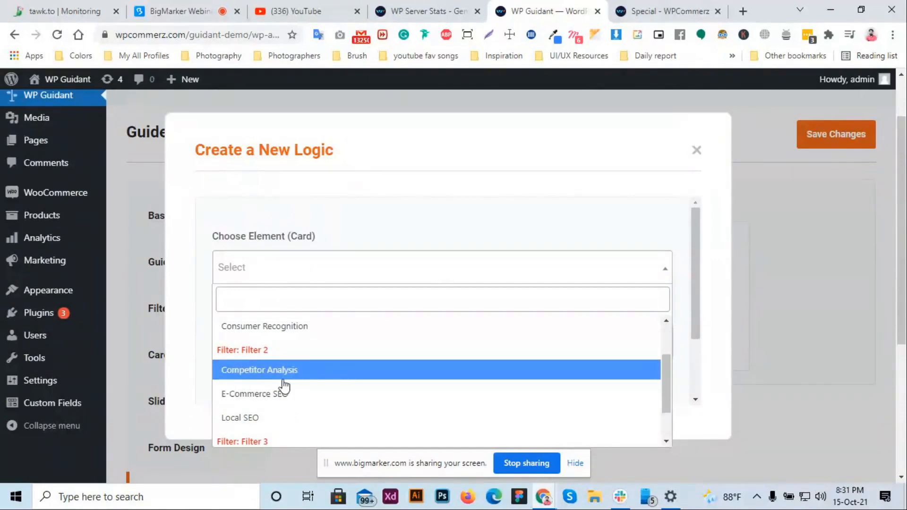
scroll(285, 386, down, 3)
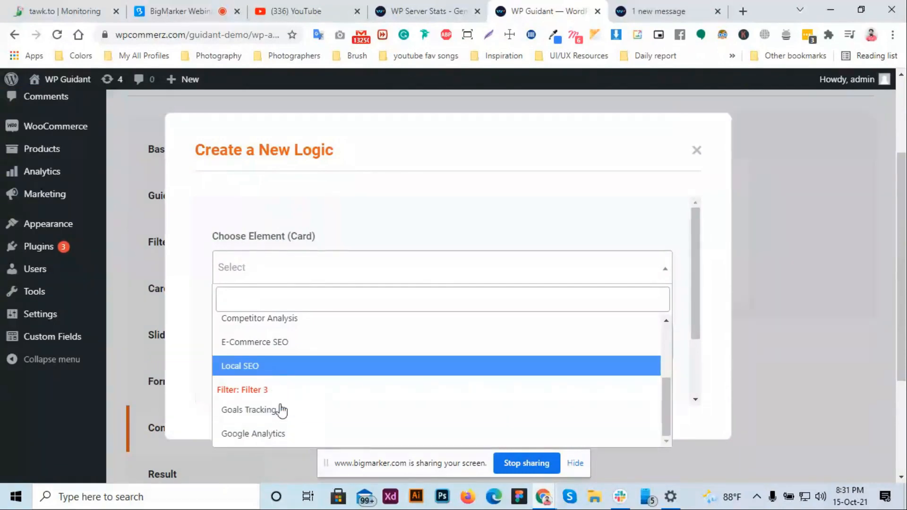
scroll(275, 395, up, 1)
scroll(276, 387, up, 1)
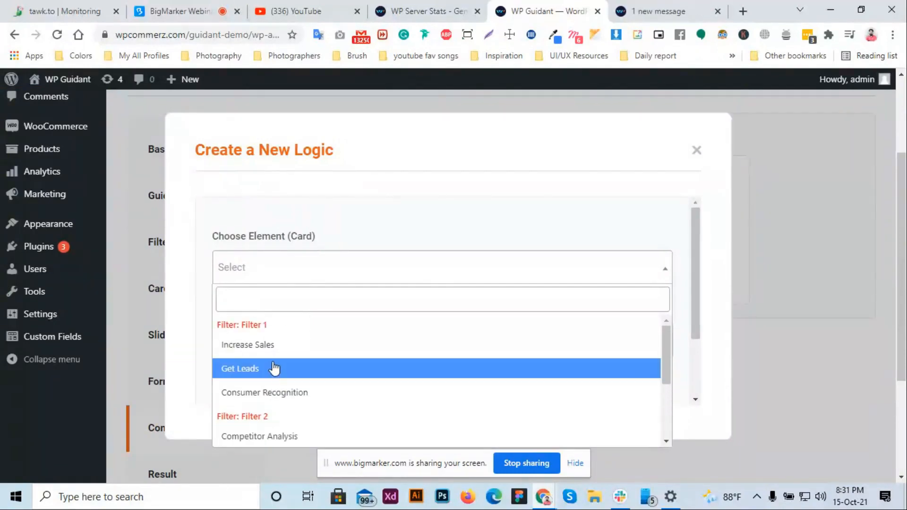
click(274, 354)
- Keep the selection method as Selected, set Filter 1 as the filter to hide and create the logic
scroll(307, 312, down, 1)
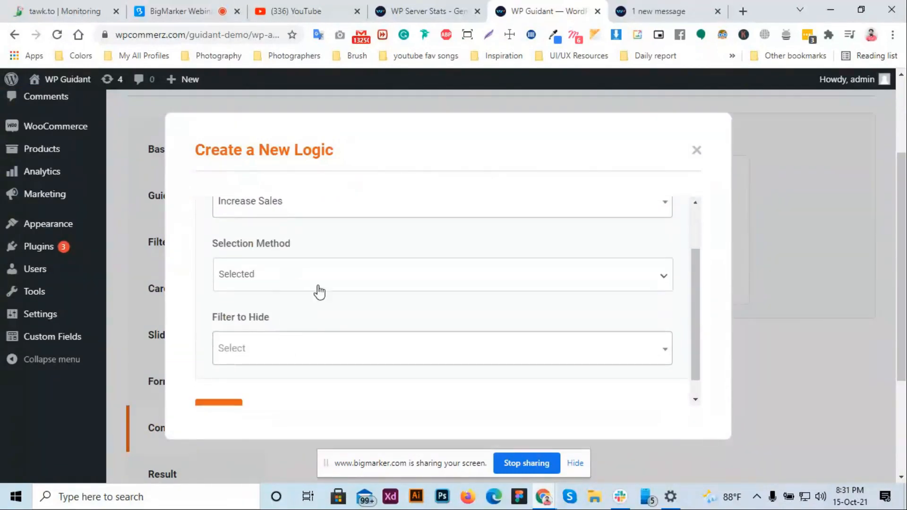
click(321, 277)
click(319, 276)
scroll(316, 275, down, 1)
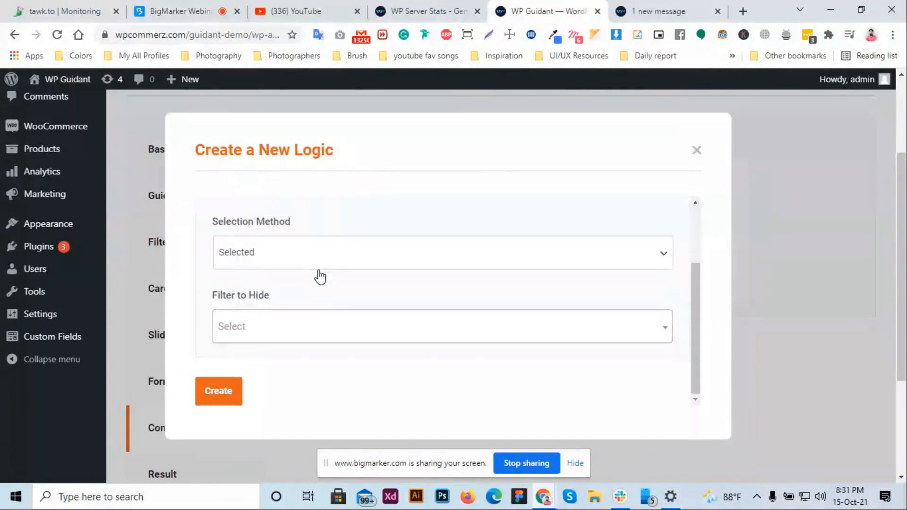
click(298, 333)
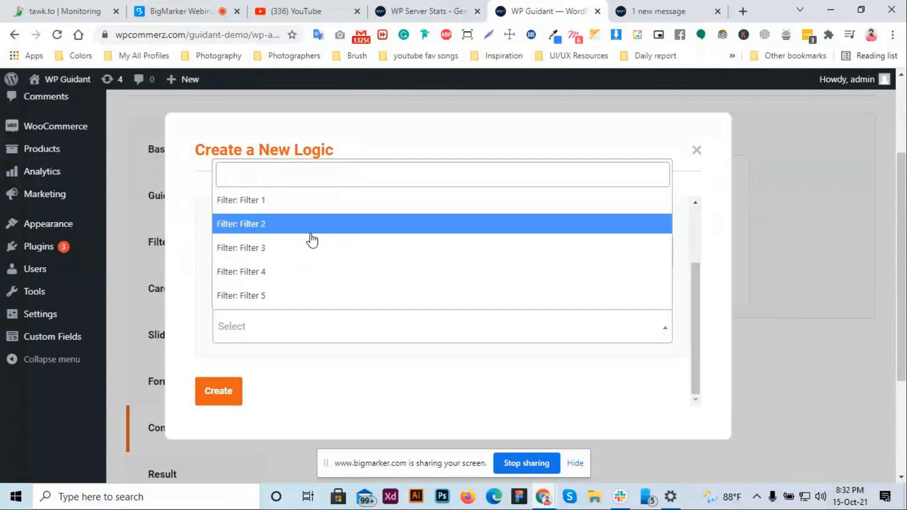
scroll(312, 240, down, 3)
scroll(300, 276, up, 1)
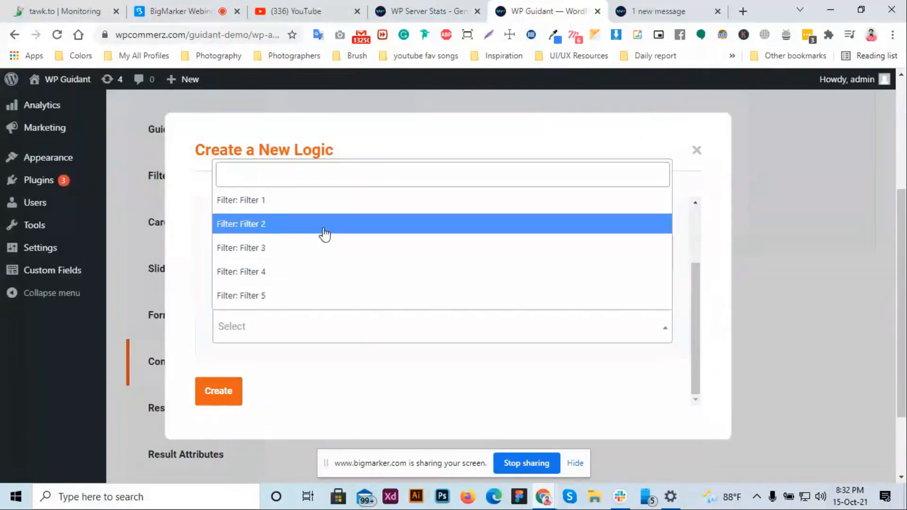
click(260, 202)
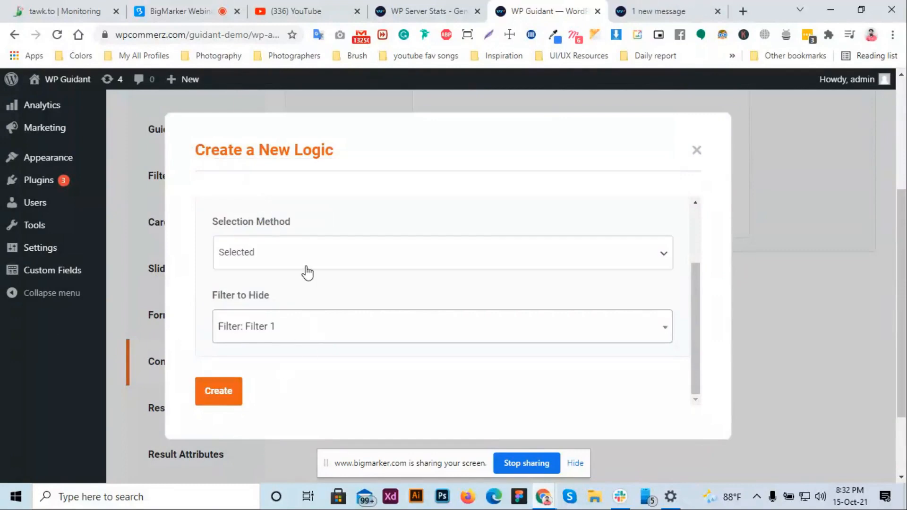
scroll(306, 276, down, 2)
scroll(237, 303, up, 4)
click(221, 395)
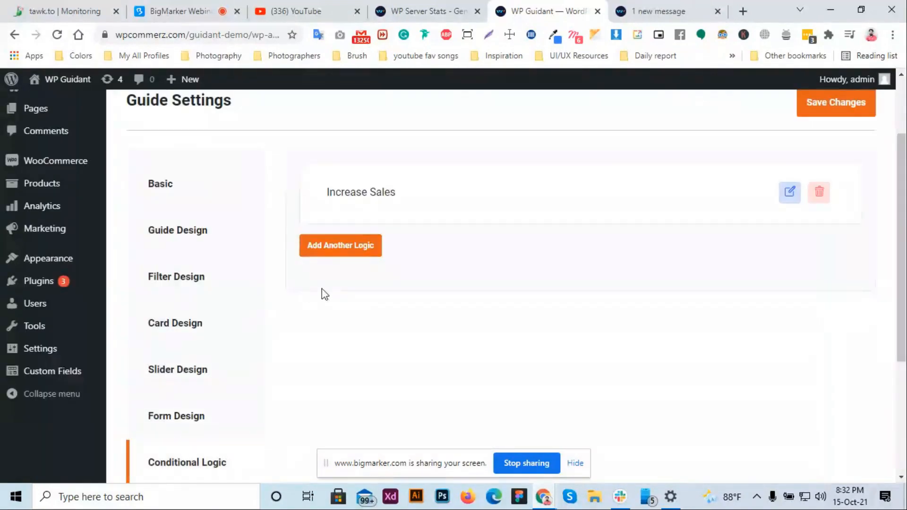
- View the guide's Result settings and its Result Attributes list
scroll(320, 280, down, 3)
scroll(320, 280, up, 3)
scroll(475, 231, down, 3)
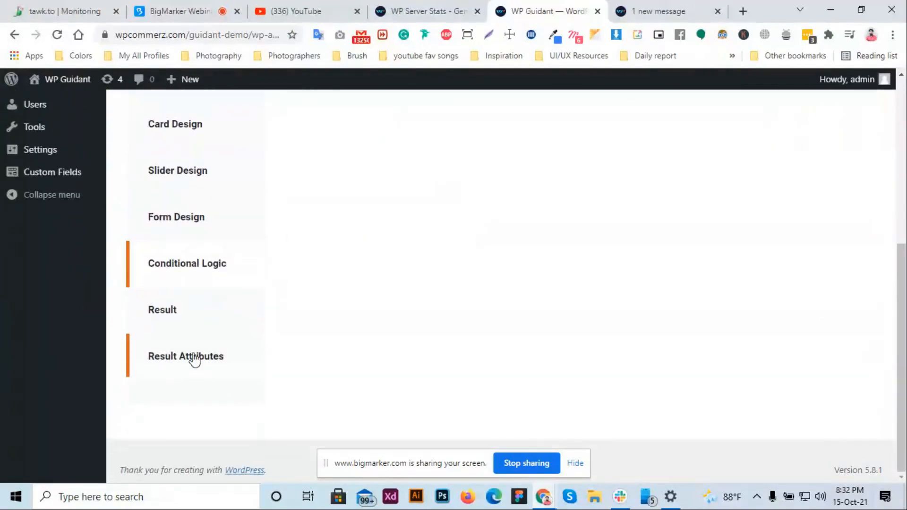
click(178, 310)
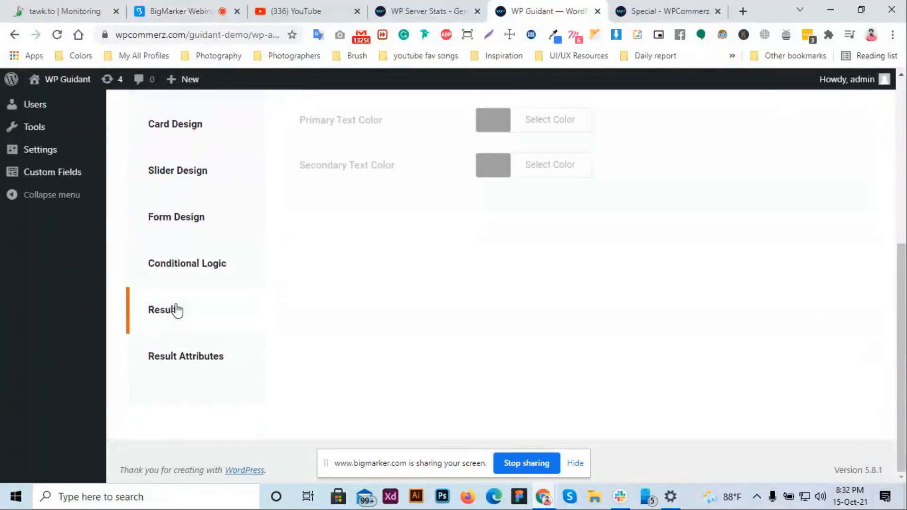
click(183, 372)
scroll(473, 335, up, 1)
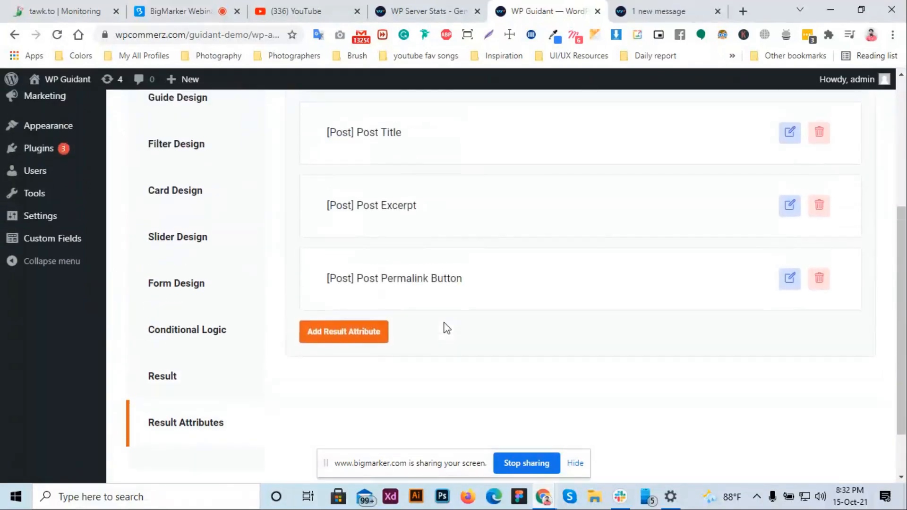
- Open the [Post] Post Title result attribute for modification and examine the available Posts attributes
click(796, 142)
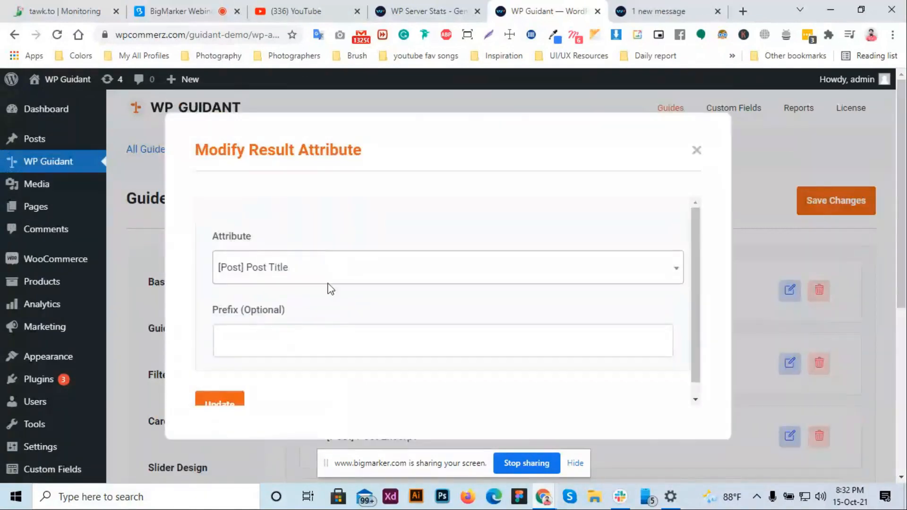
scroll(321, 279, down, 1)
scroll(321, 277, up, 1)
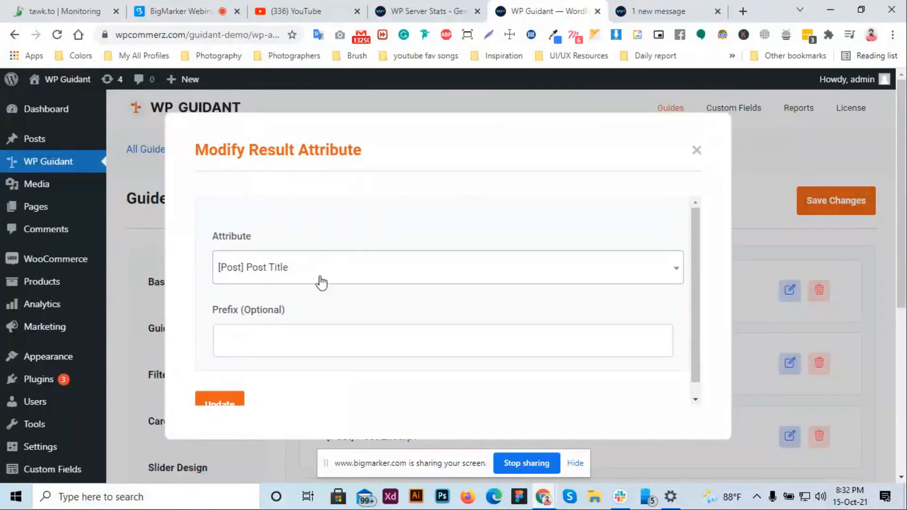
click(331, 279)
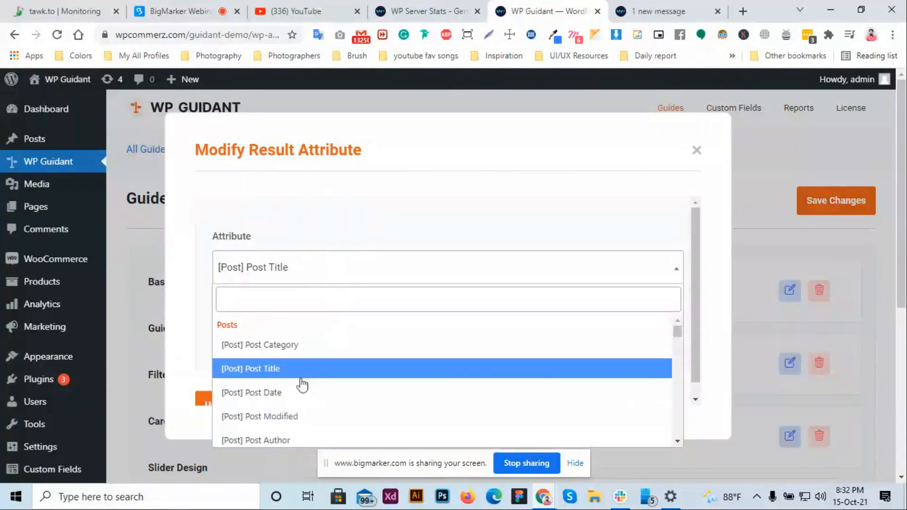
scroll(324, 348, down, 3)
scroll(324, 348, up, 3)
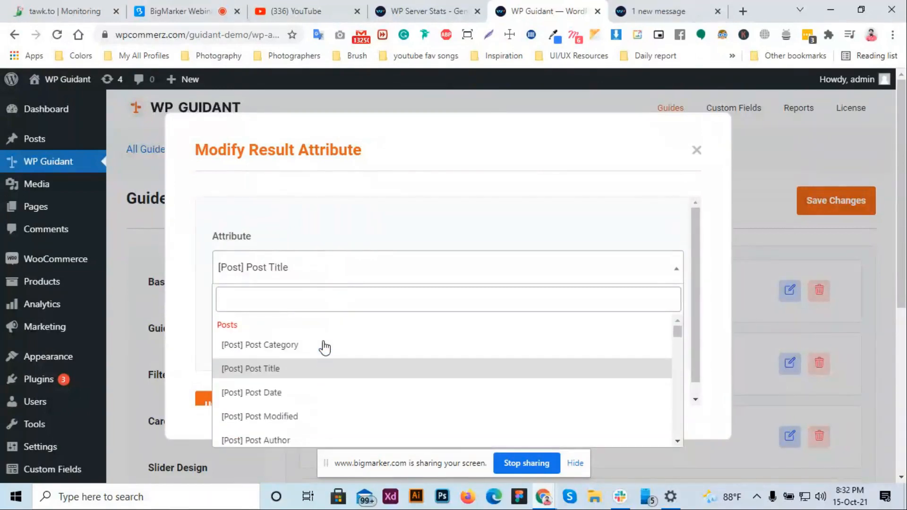
scroll(324, 348, down, 3)
scroll(324, 348, up, 4)
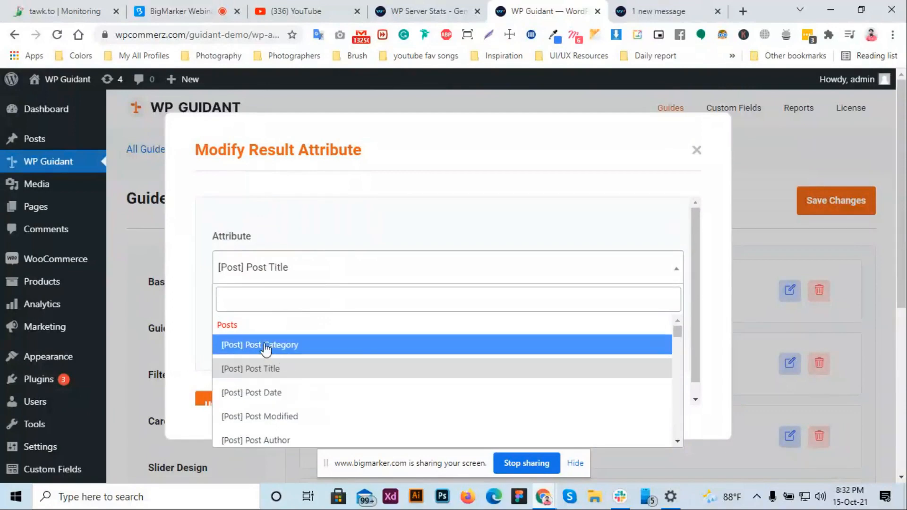
scroll(319, 387, down, 1)
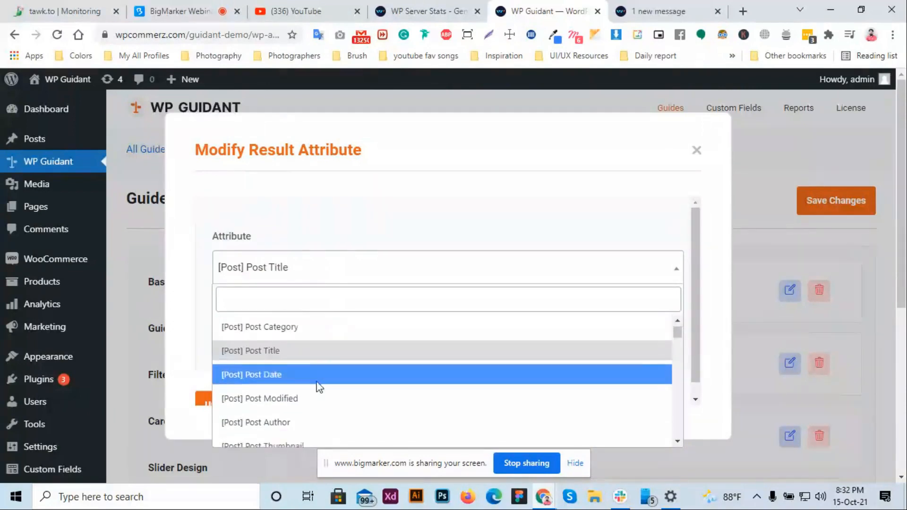
scroll(319, 386, down, 2)
scroll(294, 379, down, 2)
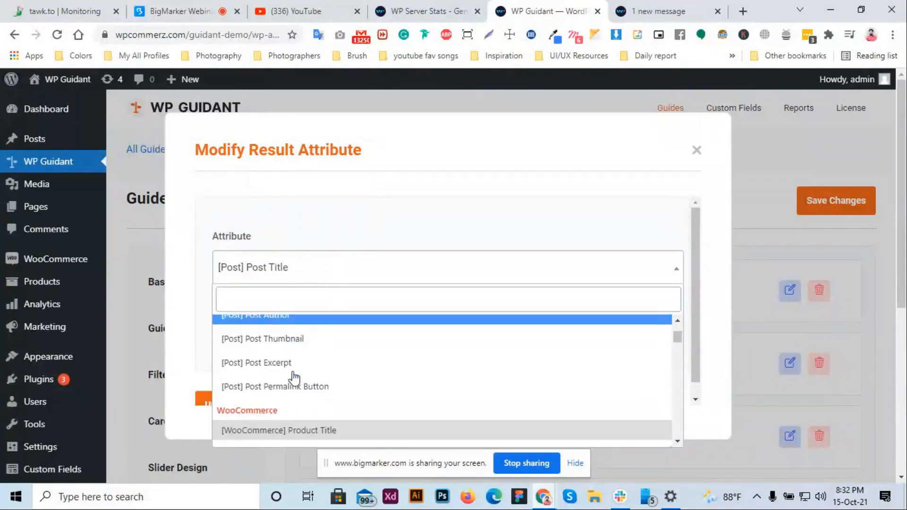
- Examine the WooCommerce and ACF attributes available for the result attribute
scroll(294, 379, down, 2)
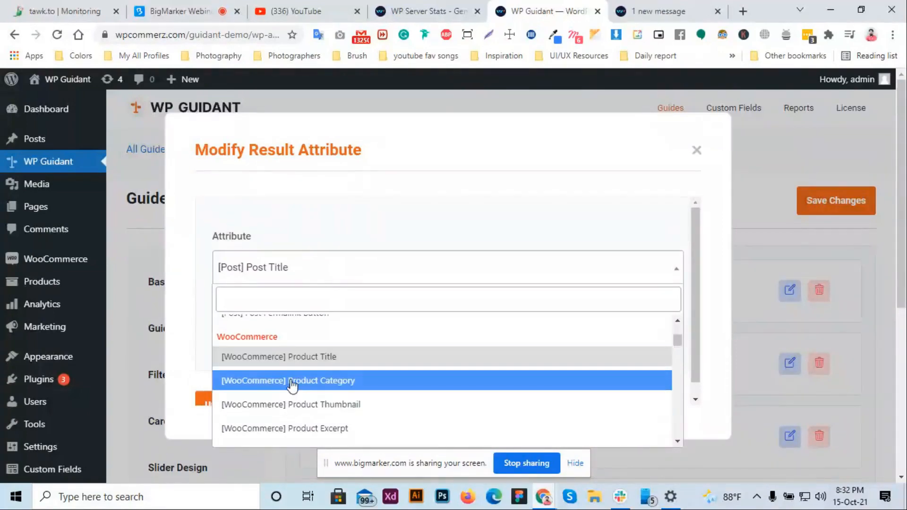
scroll(313, 401, down, 1)
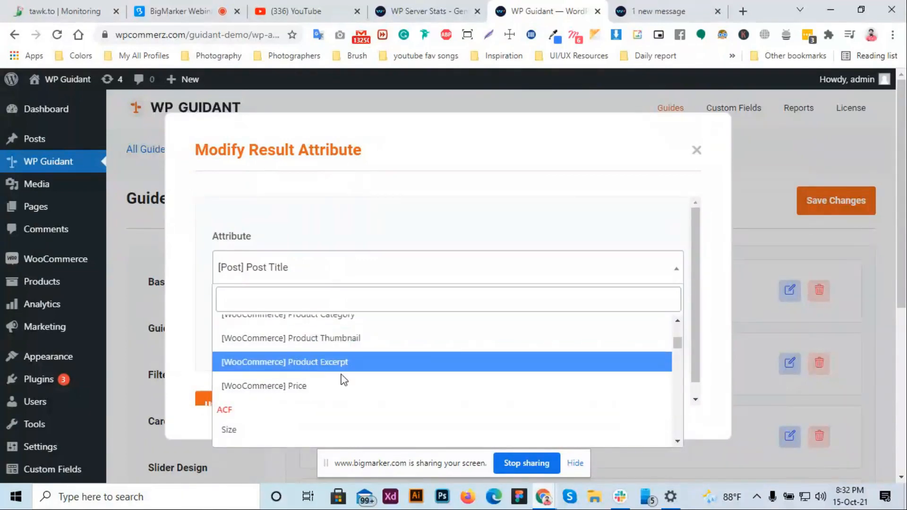
scroll(324, 370, up, 1)
scroll(325, 371, down, 3)
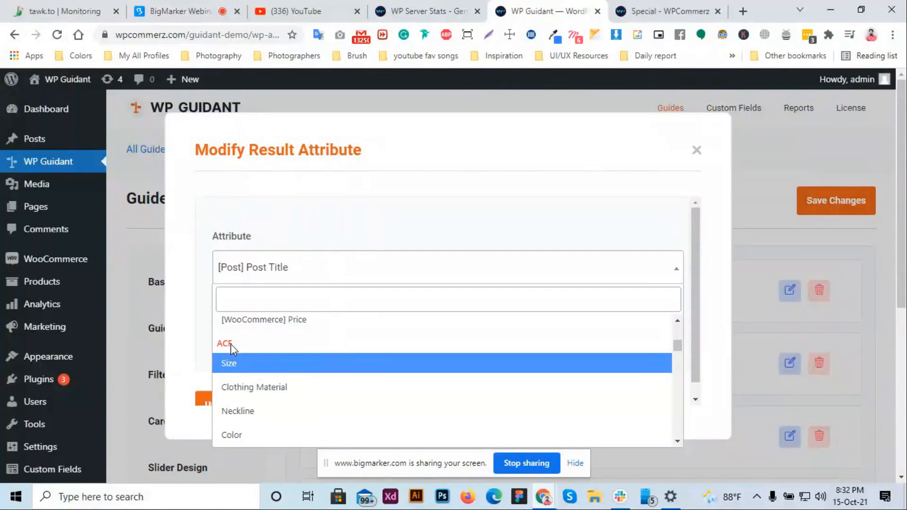
scroll(231, 345, down, 1)
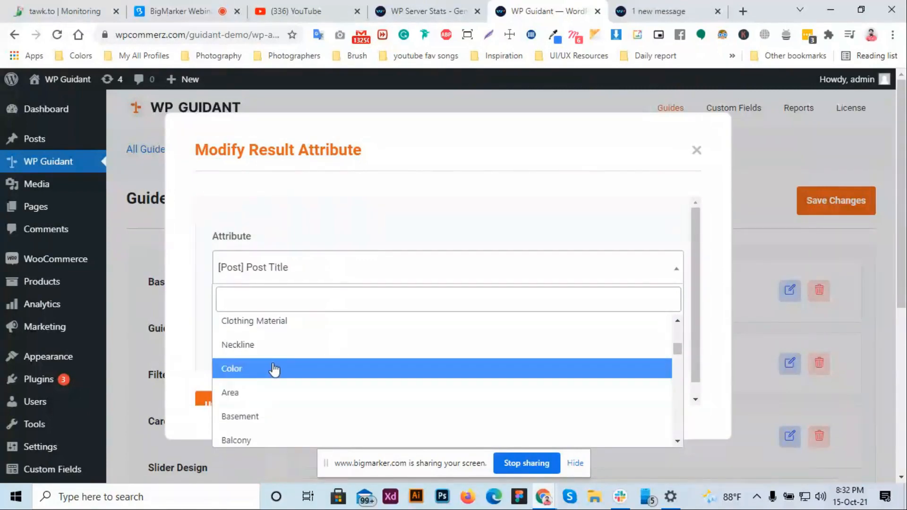
- Examine the remaining ACF fields and the Posts - Meta Fields attributes, and close the attribute dialog without changing it
scroll(283, 392, down, 6)
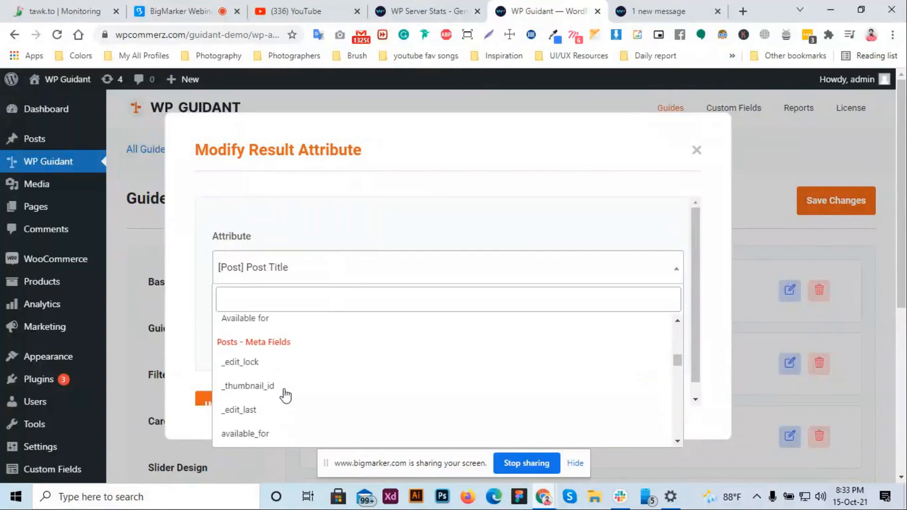
scroll(218, 333, up, 1)
scroll(263, 364, up, 2)
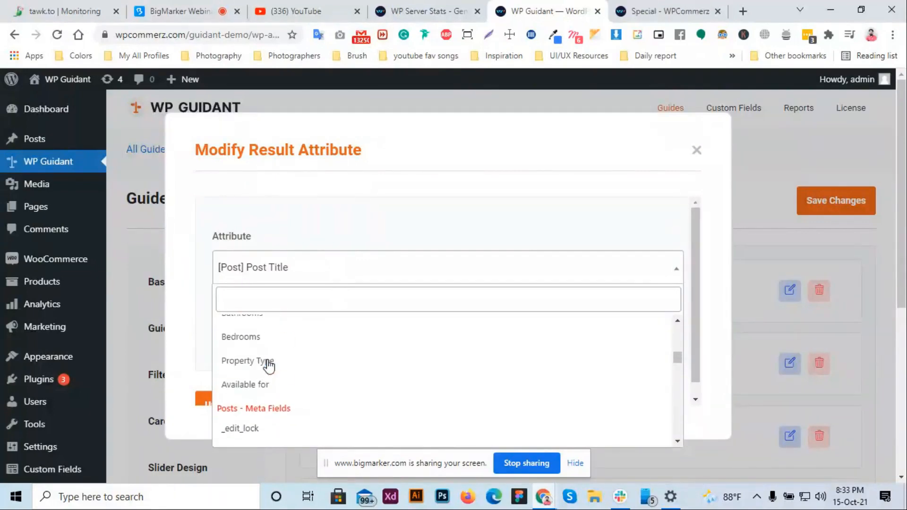
scroll(273, 368, down, 4)
scroll(274, 376, down, 1)
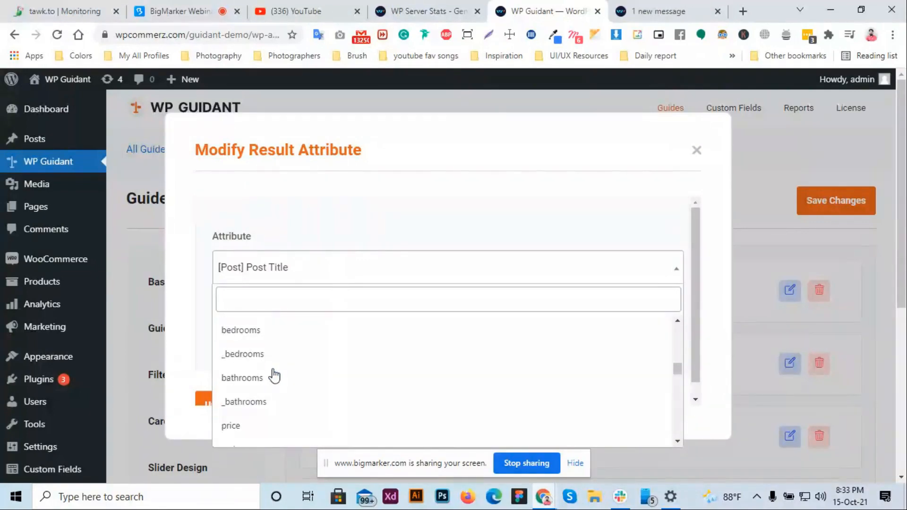
scroll(275, 376, down, 4)
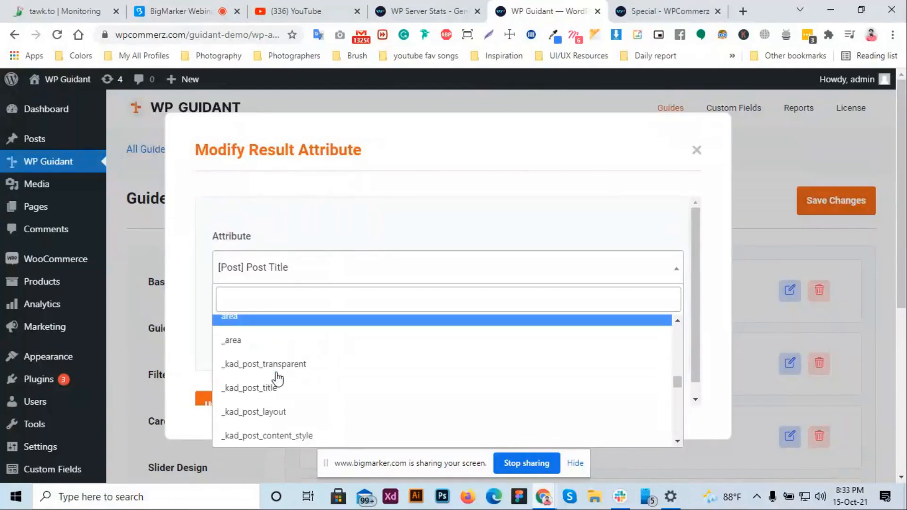
scroll(277, 379, down, 5)
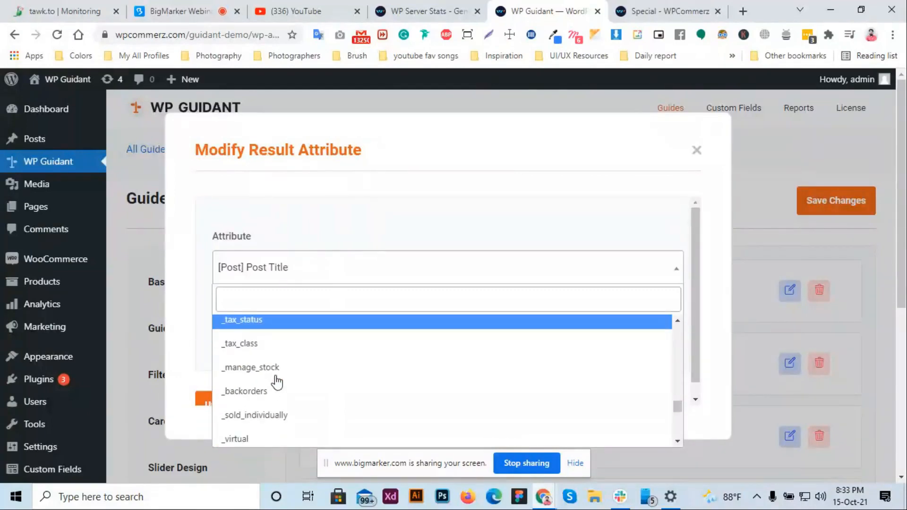
click(696, 151)
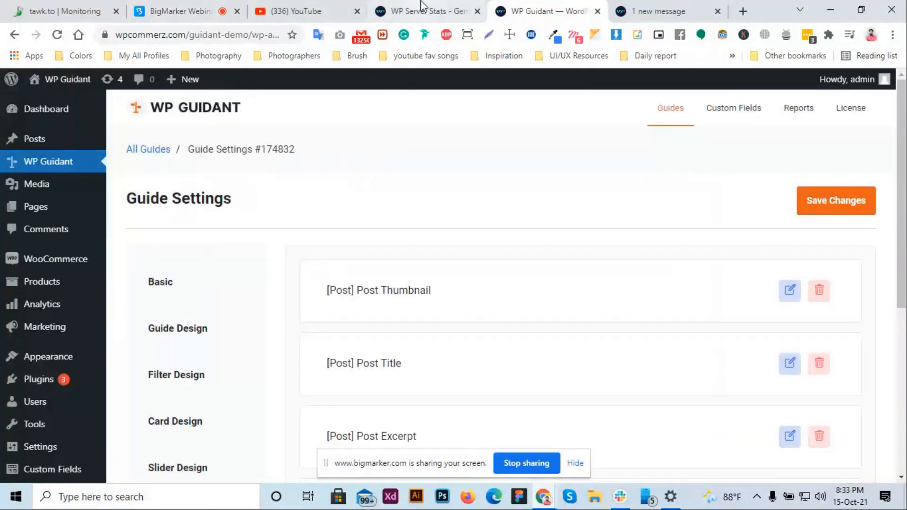
- Review the guide's Result Attributes list and its Result settings
scroll(199, 340, down, 5)
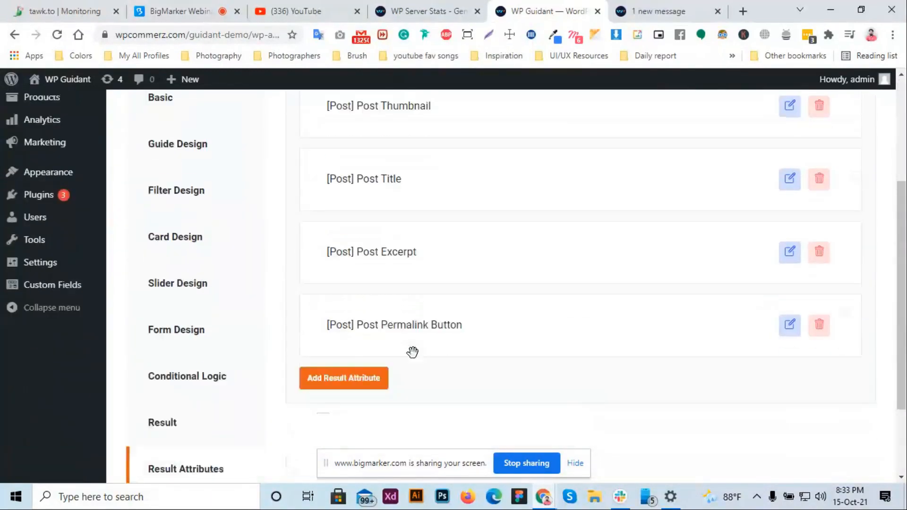
scroll(387, 331, up, 4)
scroll(385, 325, down, 5)
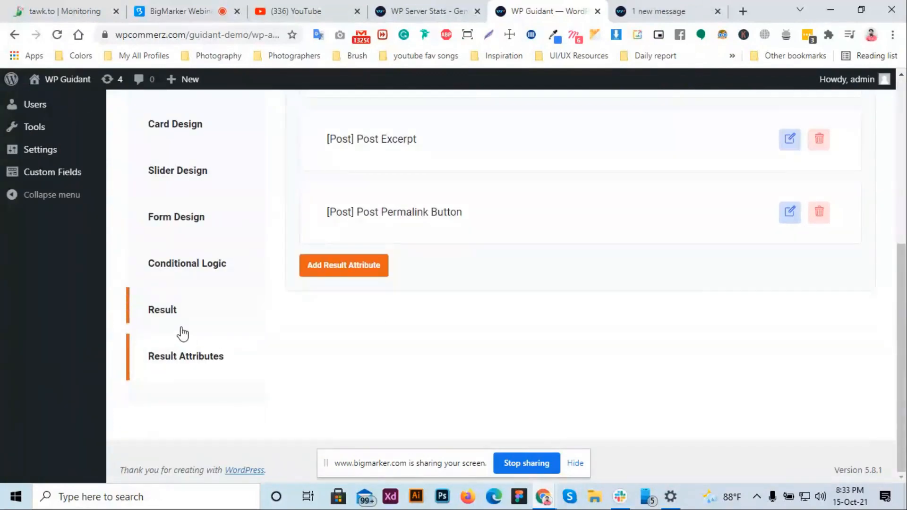
scroll(491, 222, up, 1)
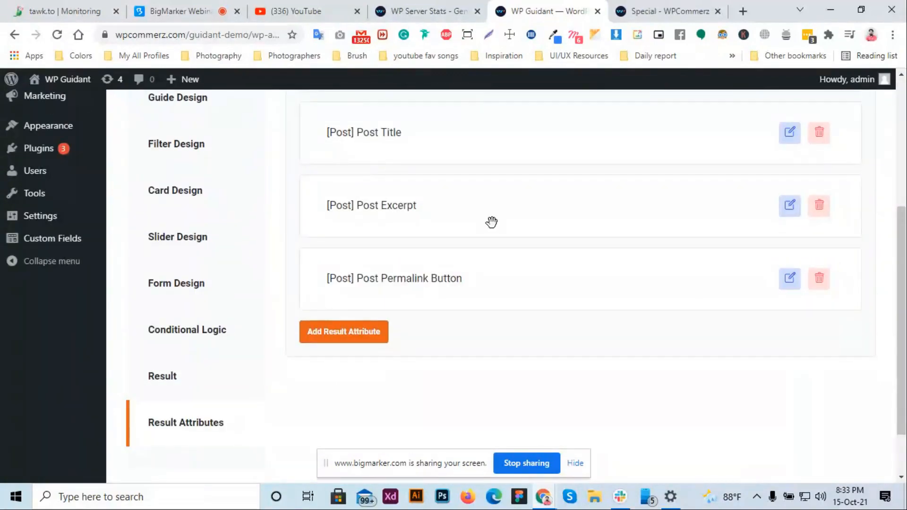
scroll(491, 222, down, 1)
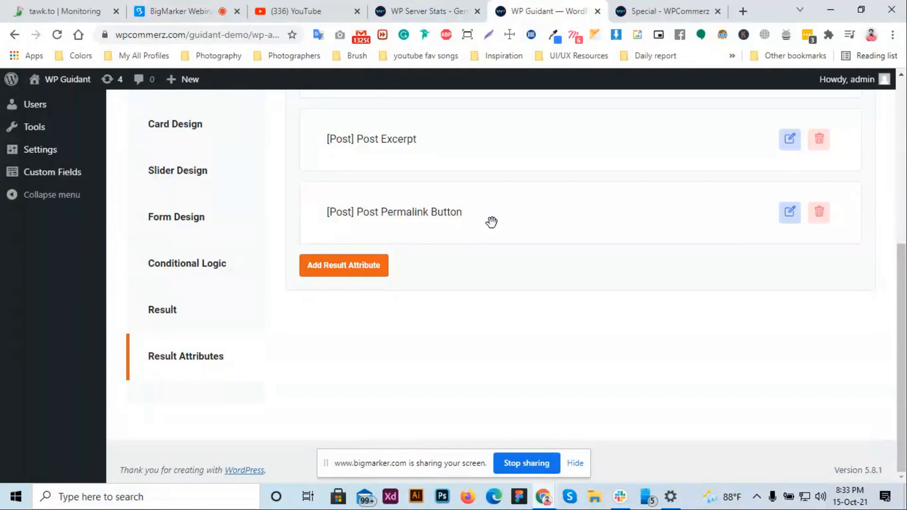
click(178, 308)
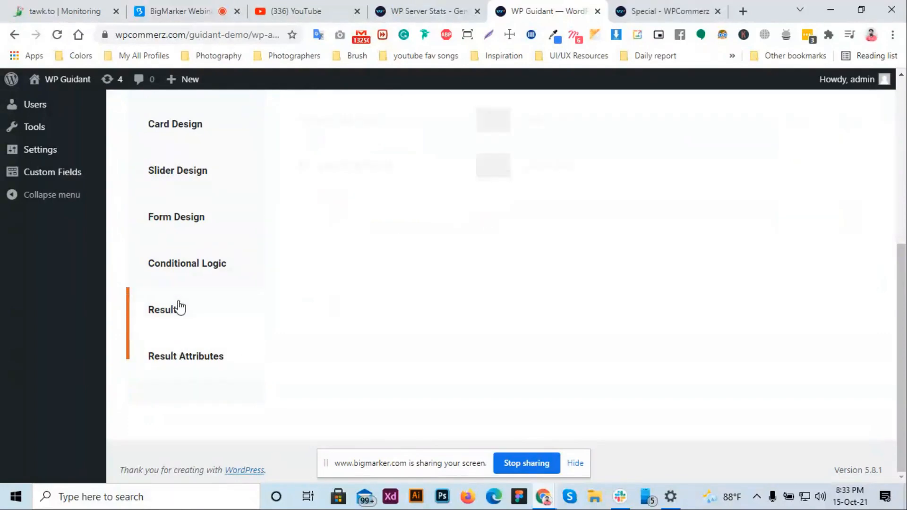
scroll(432, 221, up, 1)
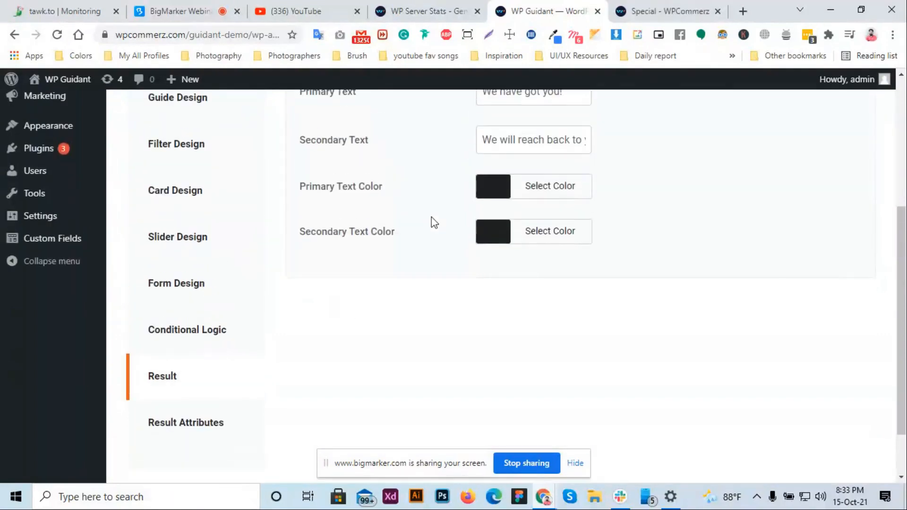
- Switch to the BigMarker webinar room
click(416, 5)
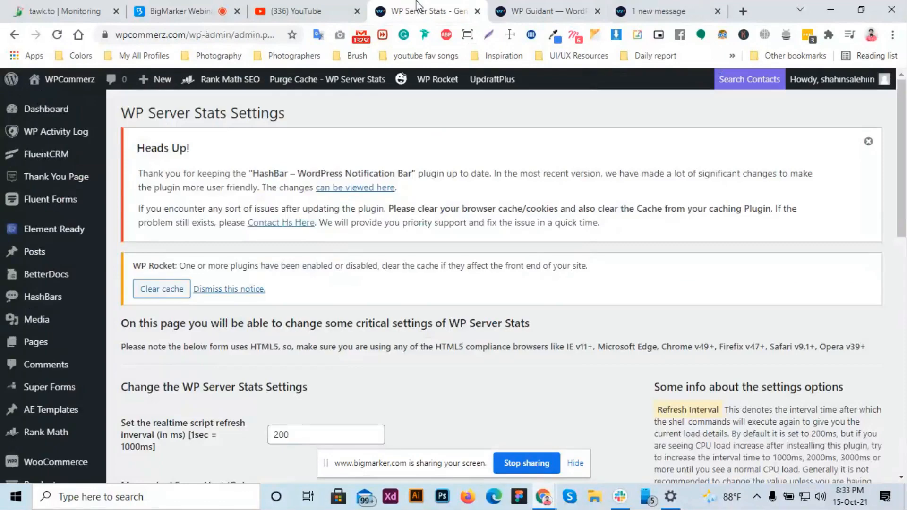
click(169, 10)
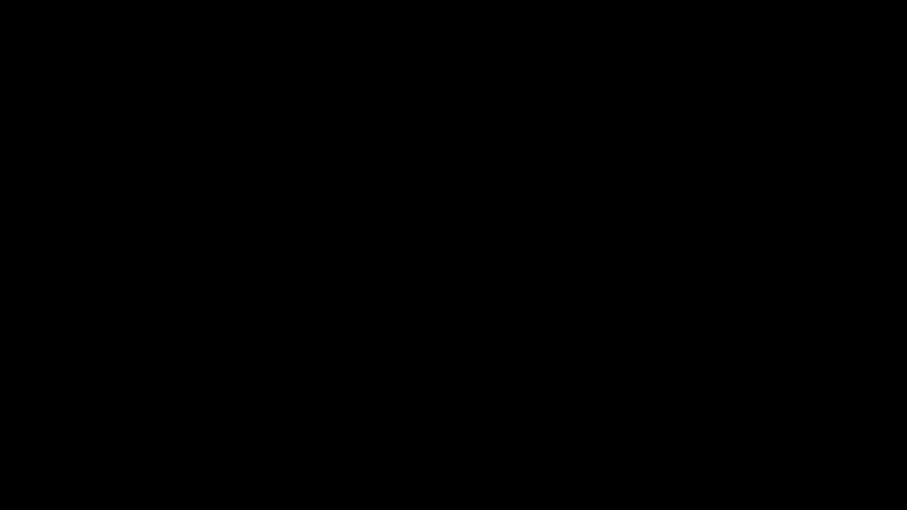
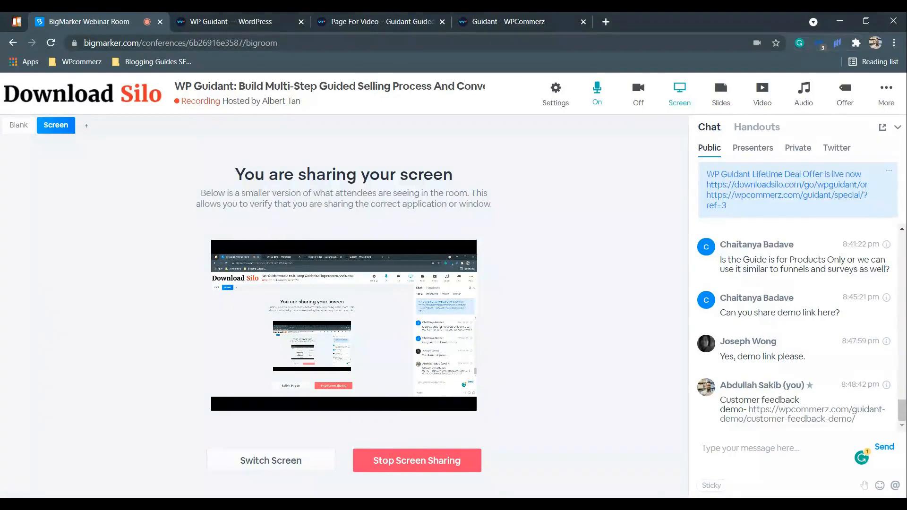
- Switch from the webinar room to the published Page For Video guide and close the Guidant - WPCommerz page
click(267, 19)
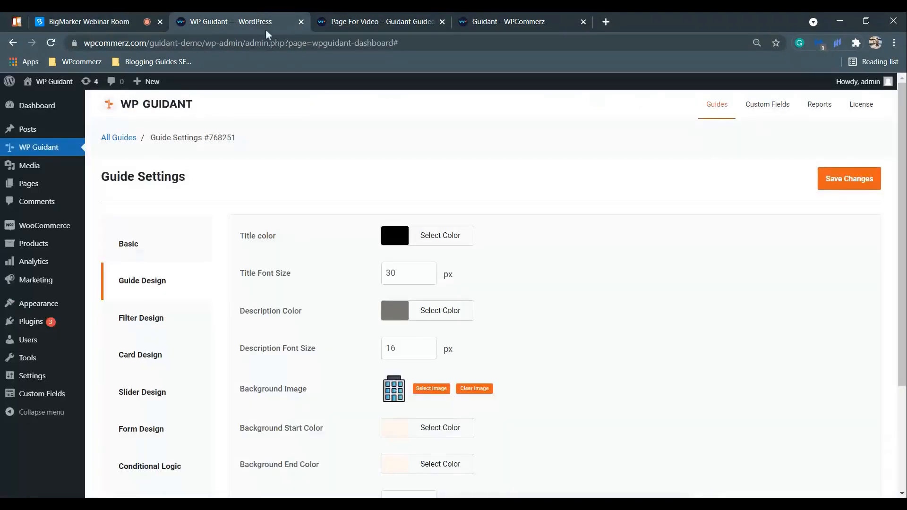
click(381, 14)
scroll(464, 247, down, 5)
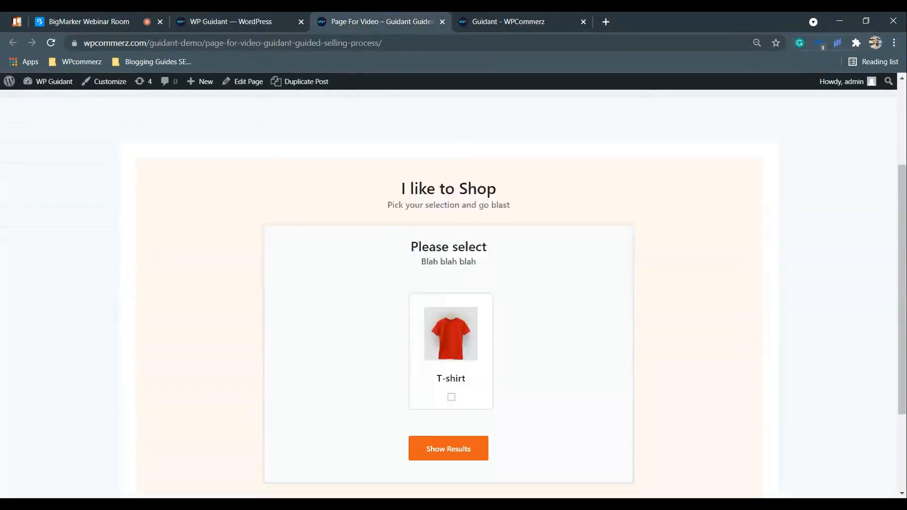
click(569, 15)
click(583, 21)
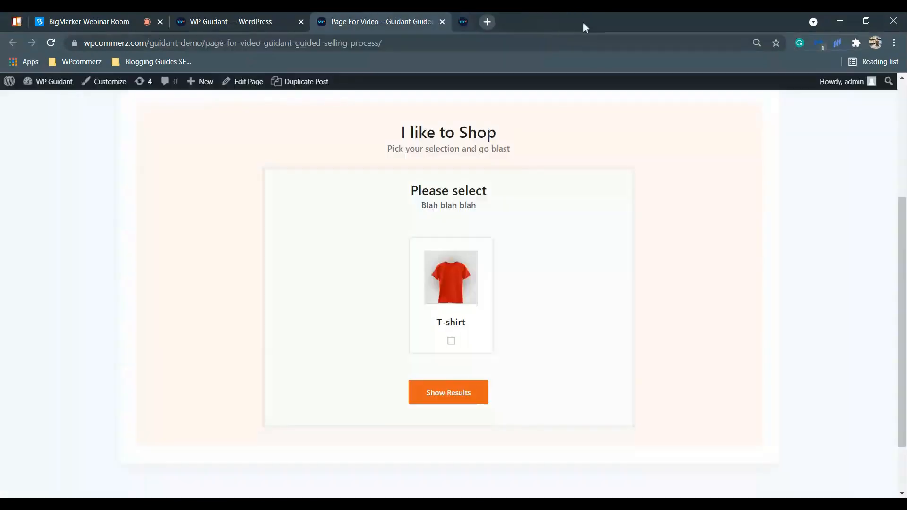
- Examine the layout of the published "I like to Shop" guide and its T-shirt card
scroll(561, 122, up, 3)
scroll(561, 121, down, 4)
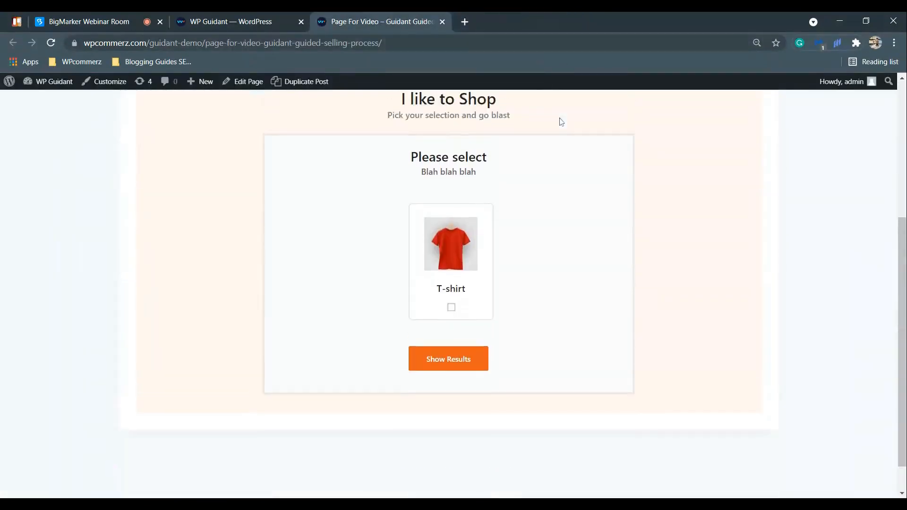
scroll(560, 122, up, 3)
scroll(561, 121, down, 2)
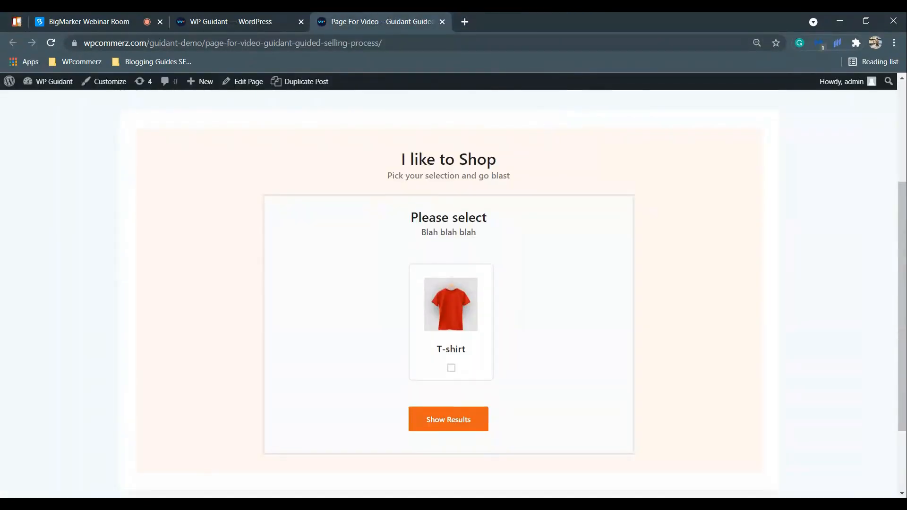
scroll(532, 122, down, 2)
scroll(532, 121, up, 1)
scroll(449, 283, up, 1)
- Review the guide's Guide Design settings from the title color to the background color direction
click(230, 15)
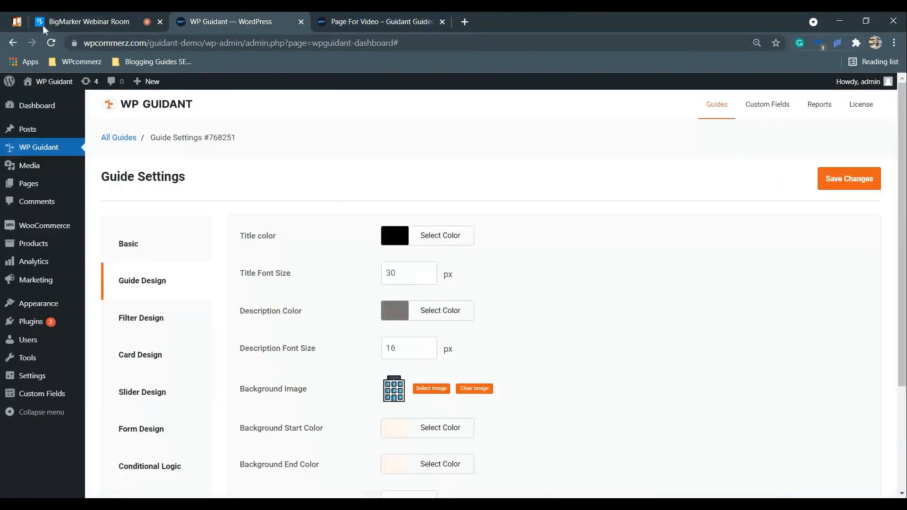
click(42, 24)
click(241, 14)
scroll(343, 212, down, 3)
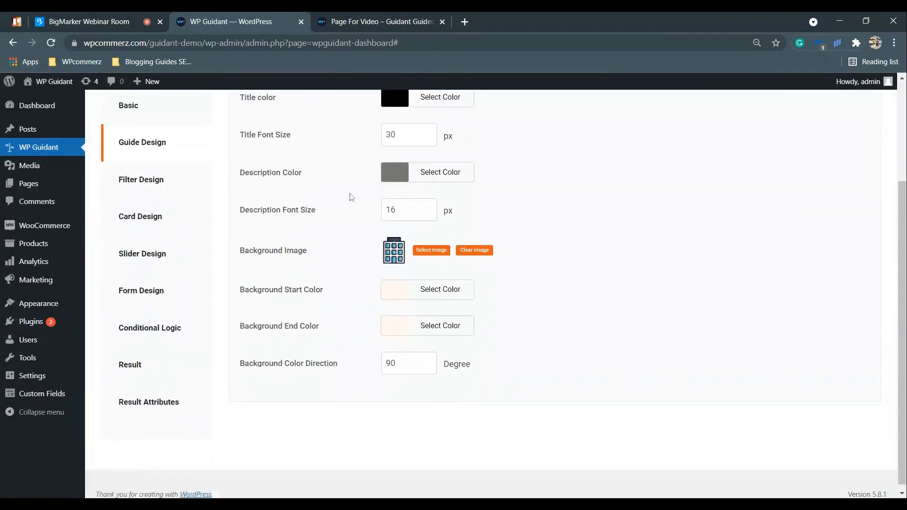
scroll(343, 213, up, 2)
- Point out the guide's title and description and the filter's heading texts on the published page
click(374, 21)
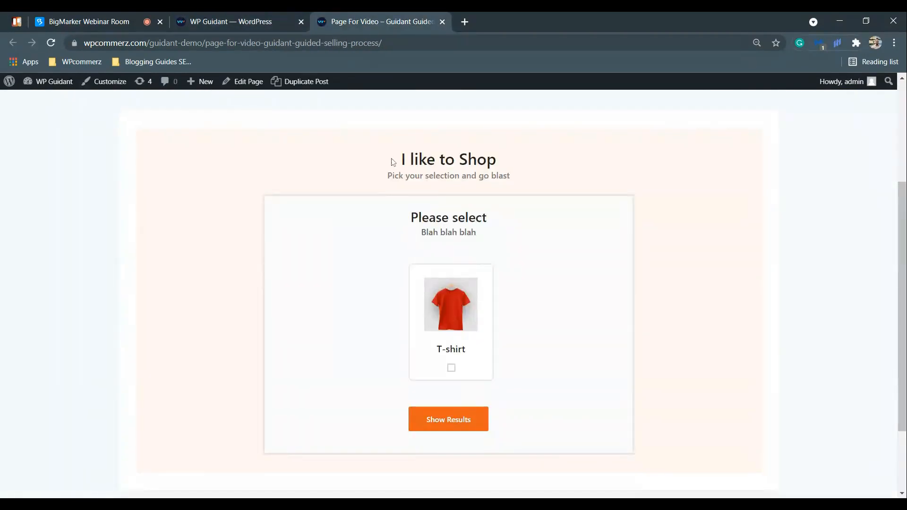
drag(393, 162, 375, 184)
click(405, 223)
drag(400, 218, 490, 233)
click(517, 237)
- In the Guide Design settings, set the title color to white and the title font size to 40 px
click(226, 21)
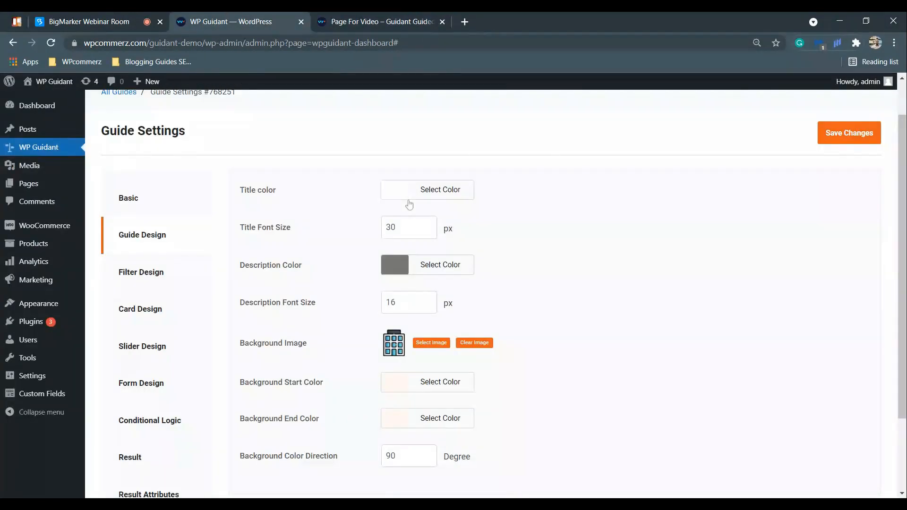
click(432, 225)
key(ctrl+a)
text(40)
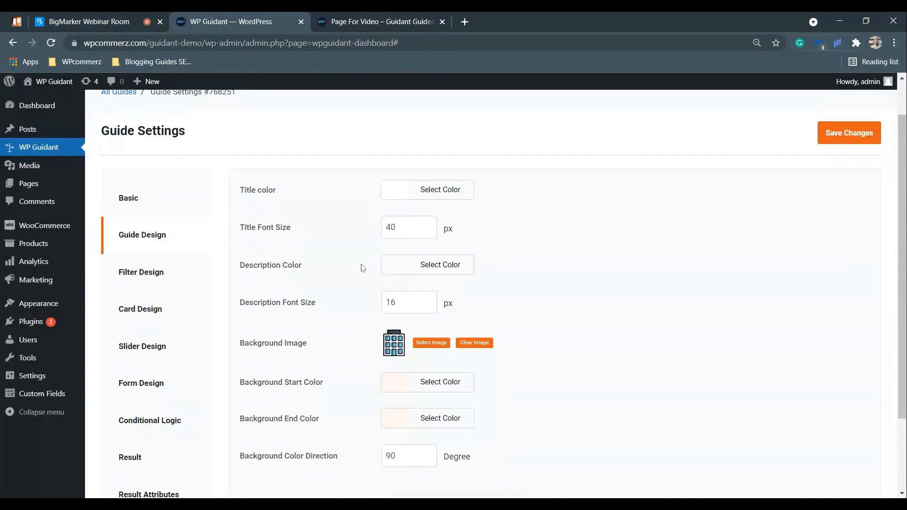
- Set the guide's description color to white and its description font size to 24 px
scroll(370, 290, down, 3)
key(ctrl+a)
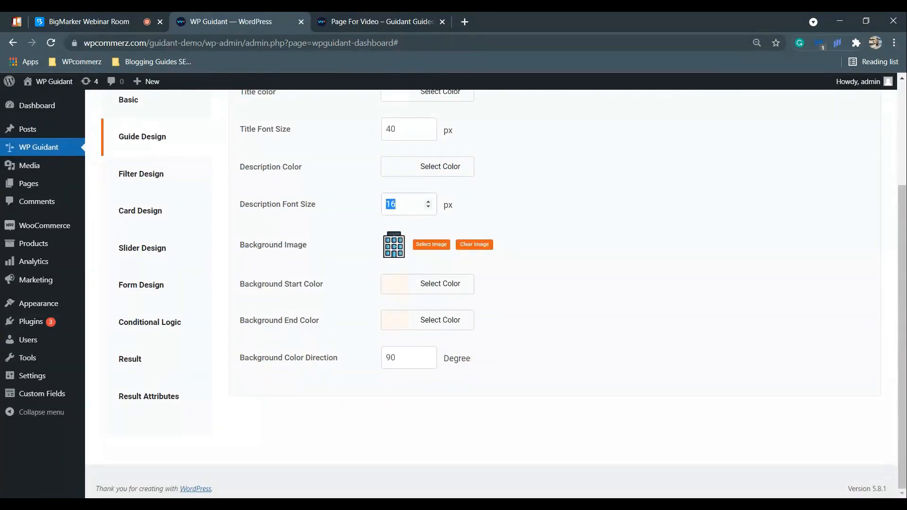
text(24)
- Choose the orange Mercedes image Mercedes-min-1-1.png from the media library as the guide's background image
click(432, 245)
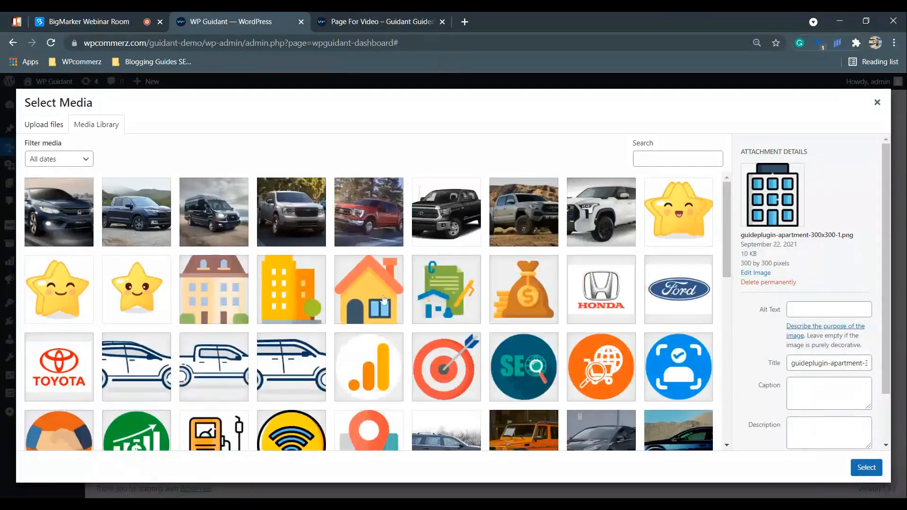
scroll(397, 296, down, 10)
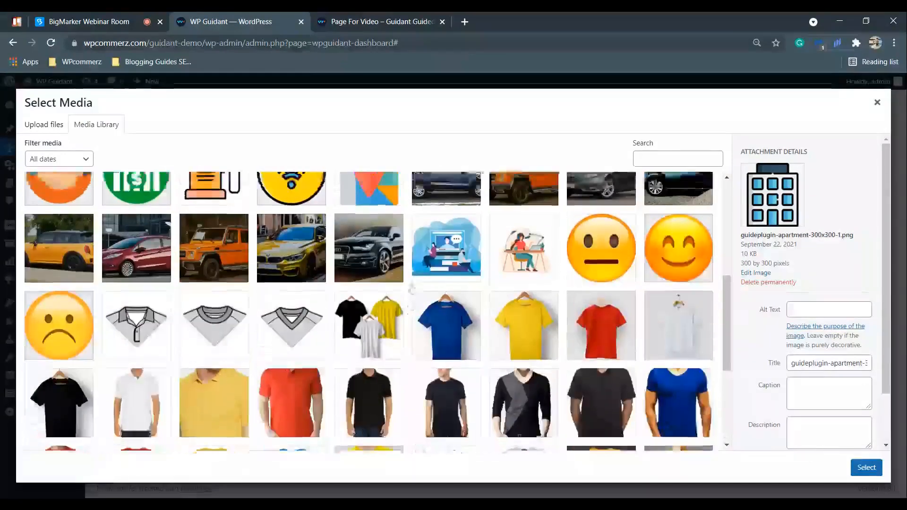
scroll(414, 290, down, 2)
scroll(414, 290, up, 6)
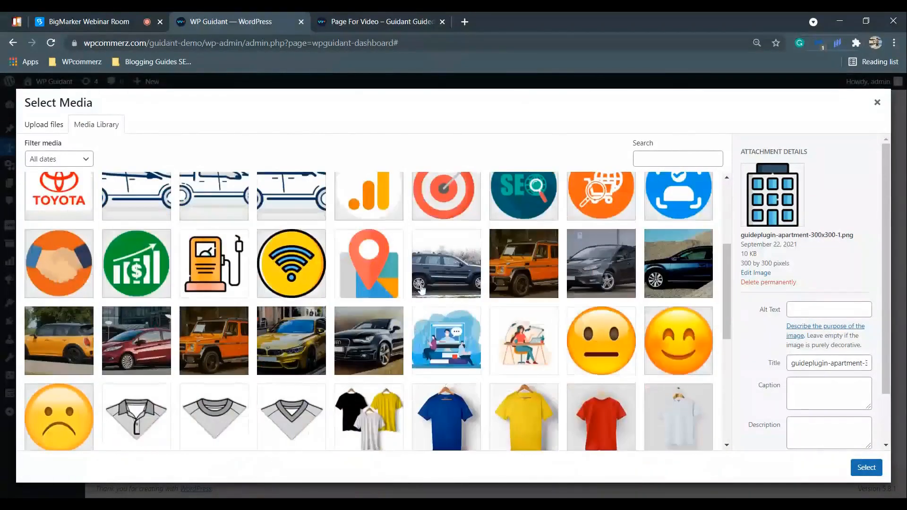
click(506, 270)
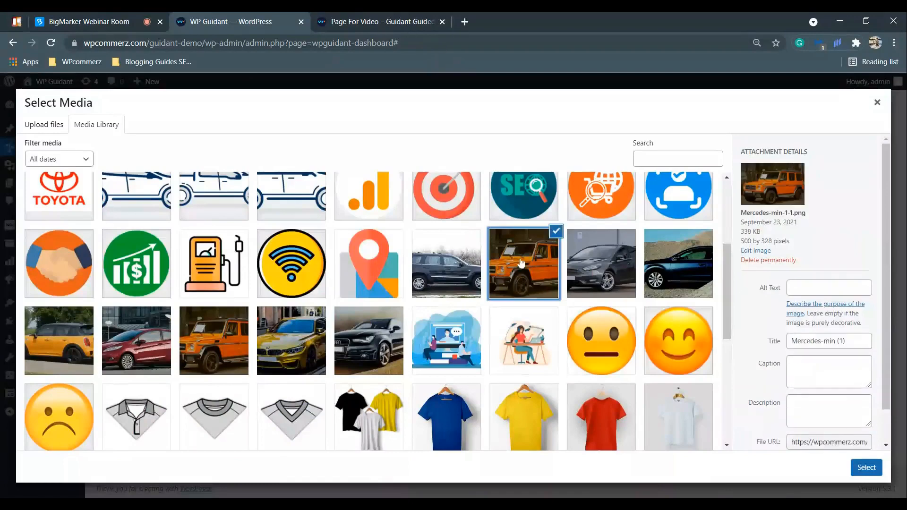
click(866, 469)
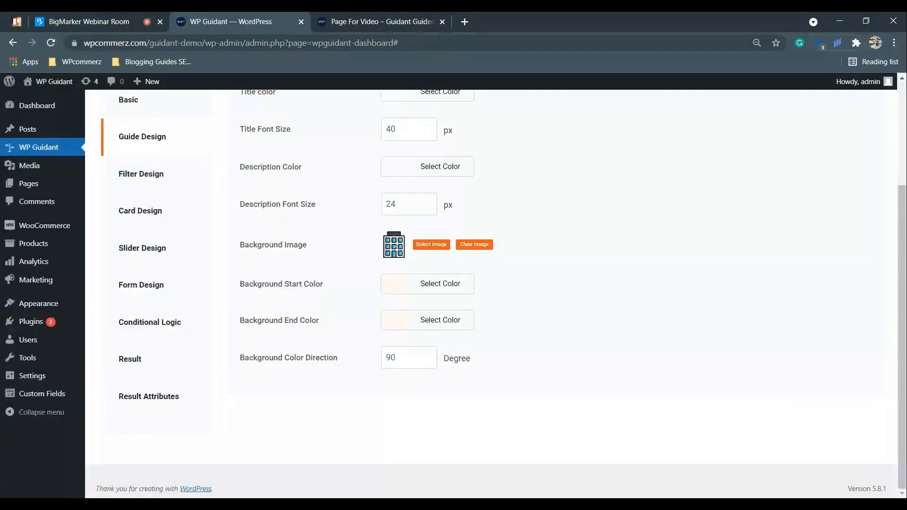
- Save the guide settings and reload the published guide page
scroll(639, 201, up, 3)
scroll(637, 202, down, 3)
scroll(644, 199, up, 3)
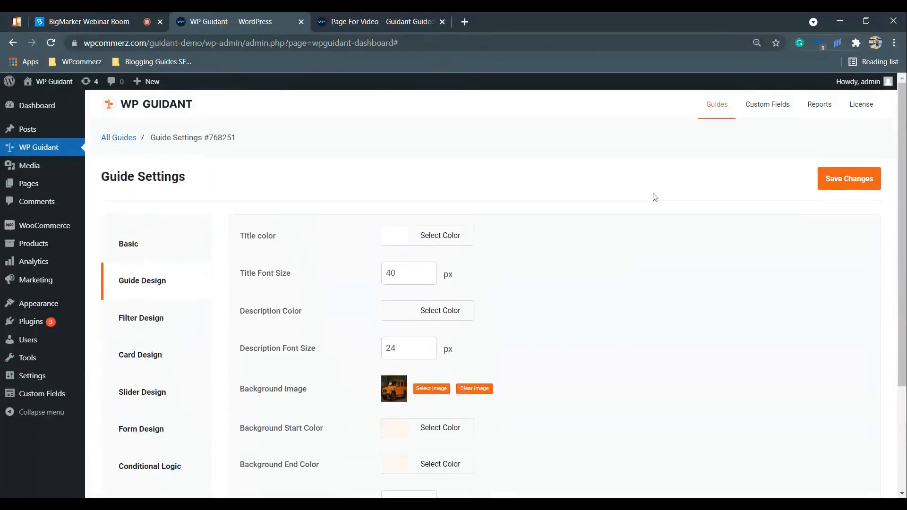
click(838, 181)
scroll(485, 223, down, 3)
scroll(486, 216, up, 3)
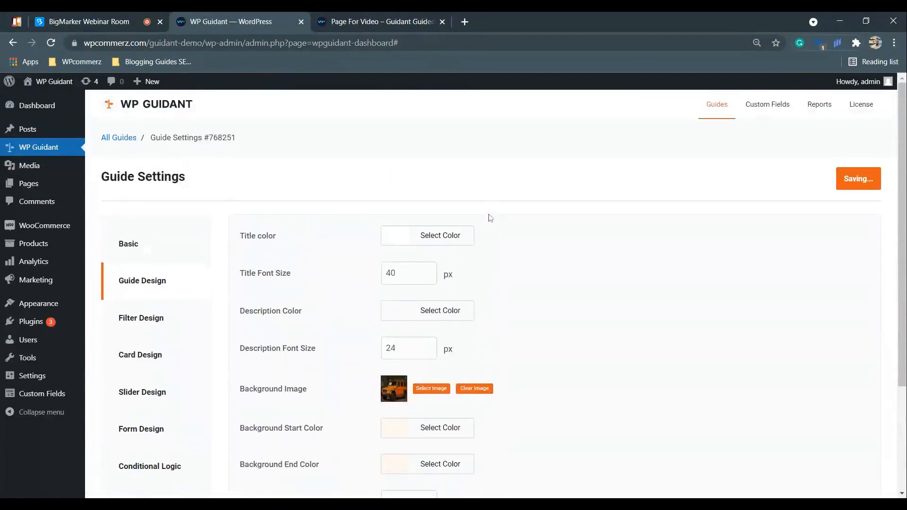
click(371, 16)
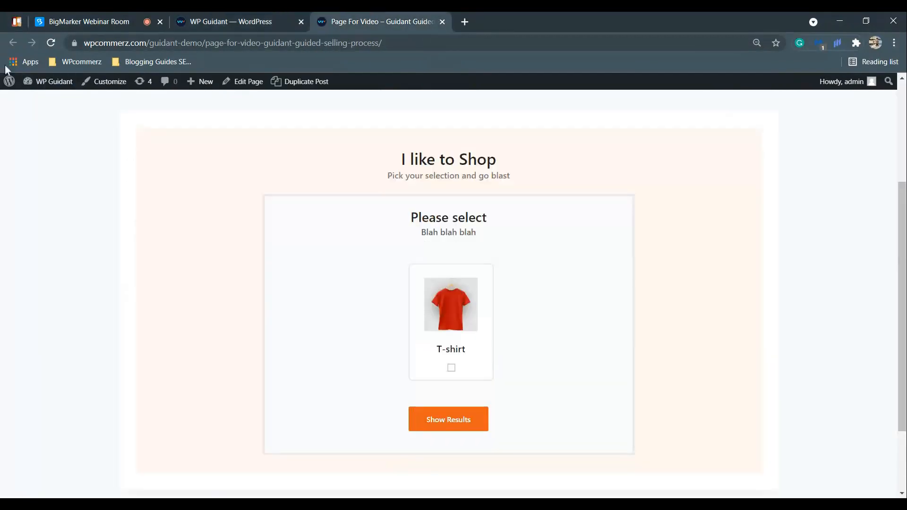
click(51, 44)
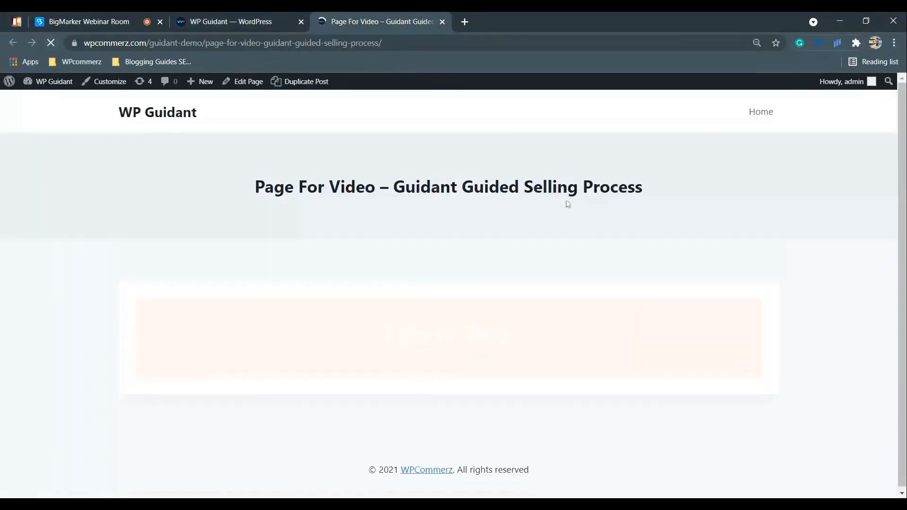
- Examine the new background image and the title and description styling on the published guide page
scroll(333, 247, down, 2)
scroll(215, 246, up, 4)
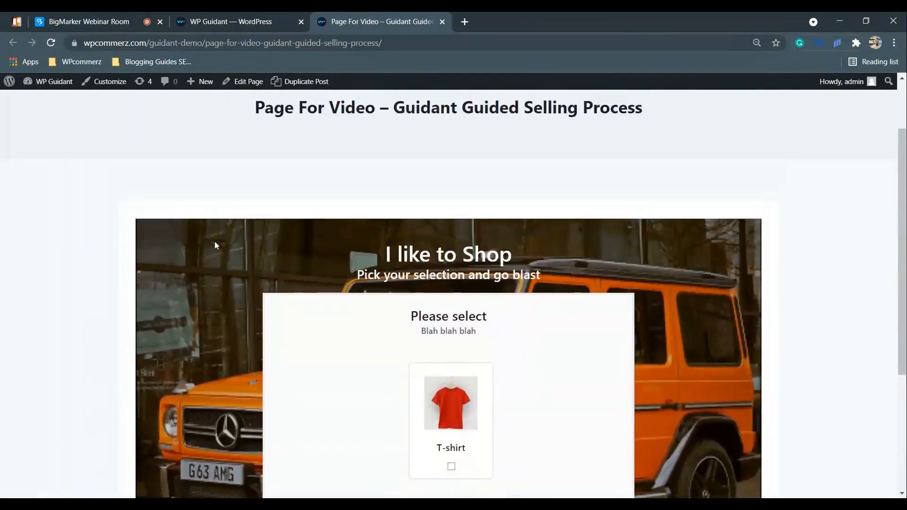
scroll(653, 234, down, 4)
scroll(707, 268, up, 2)
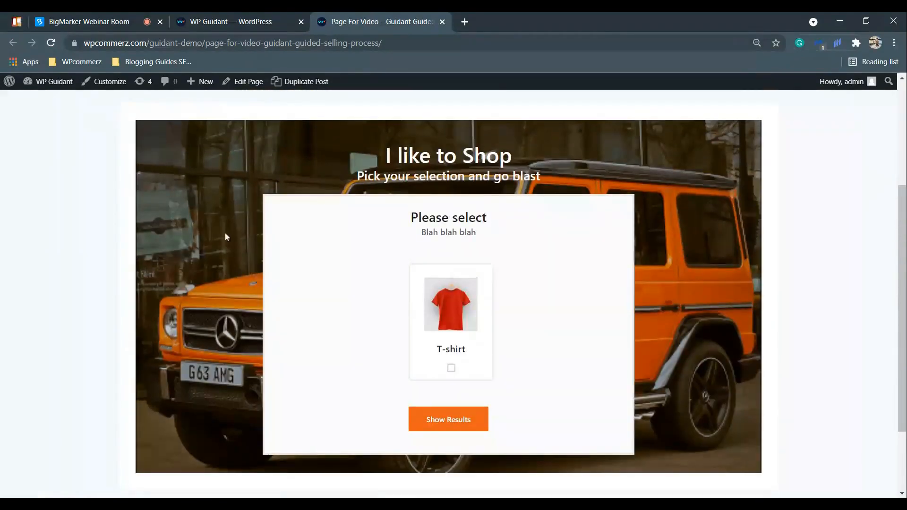
scroll(728, 274, down, 2)
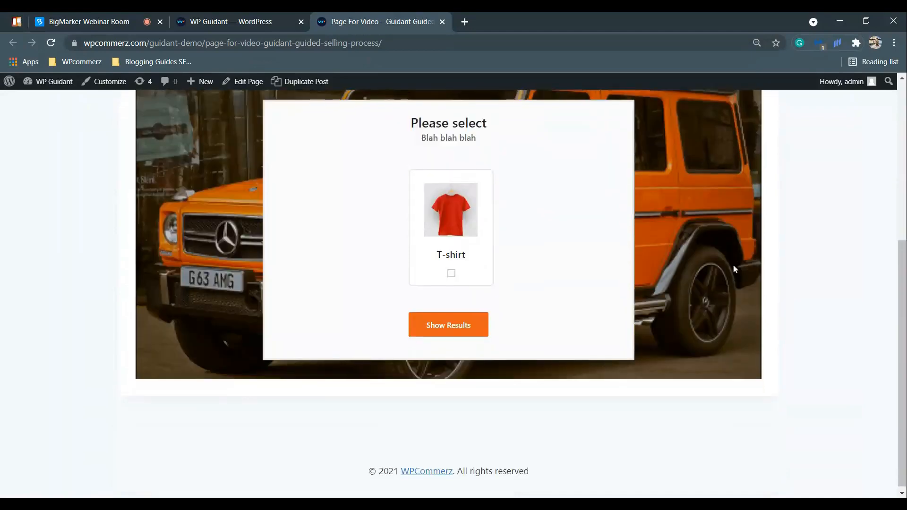
scroll(733, 263, up, 2)
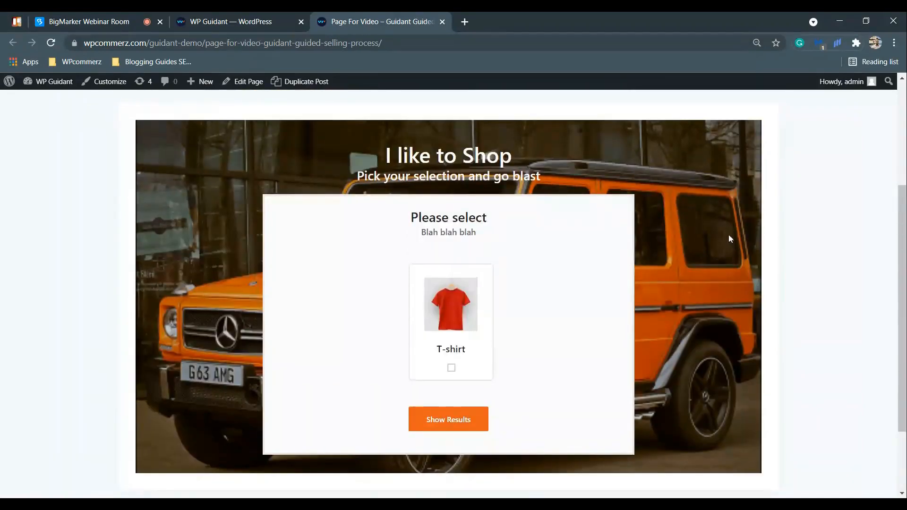
scroll(730, 237, down, 2)
scroll(730, 237, up, 2)
- In the Filter Design settings, change the filter's title color to dark gray and its description color to a lighter gray
click(189, 19)
scroll(156, 198, down, 2)
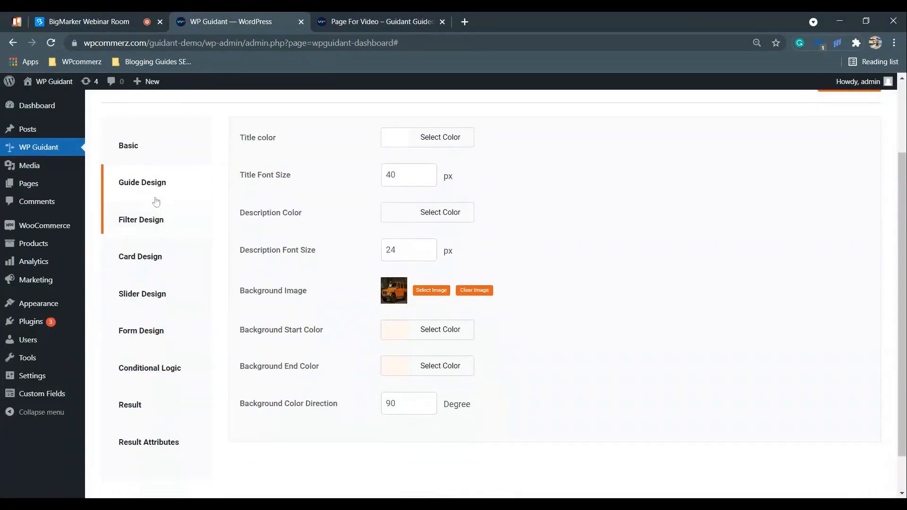
click(124, 224)
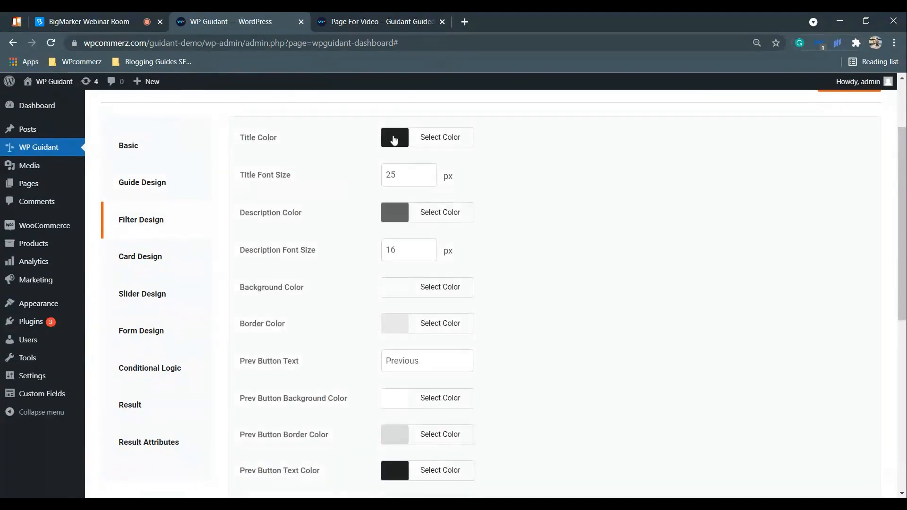
click(391, 23)
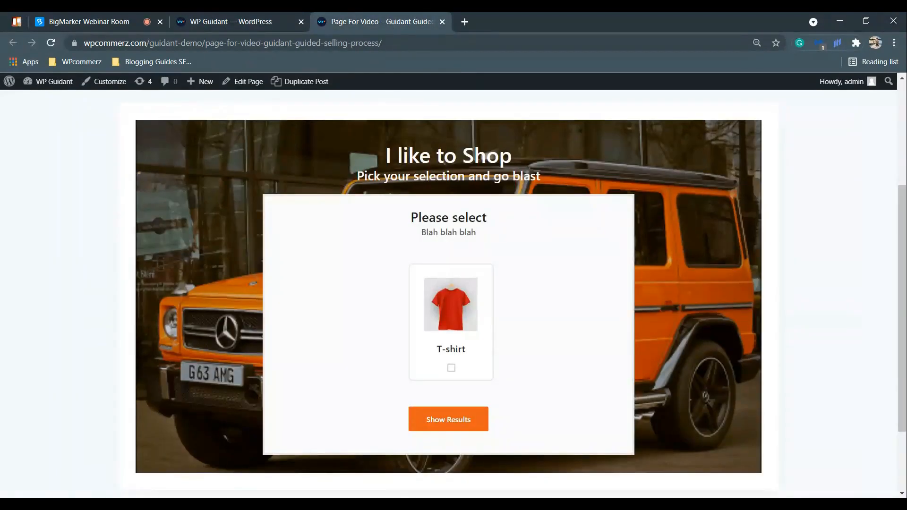
click(233, 19)
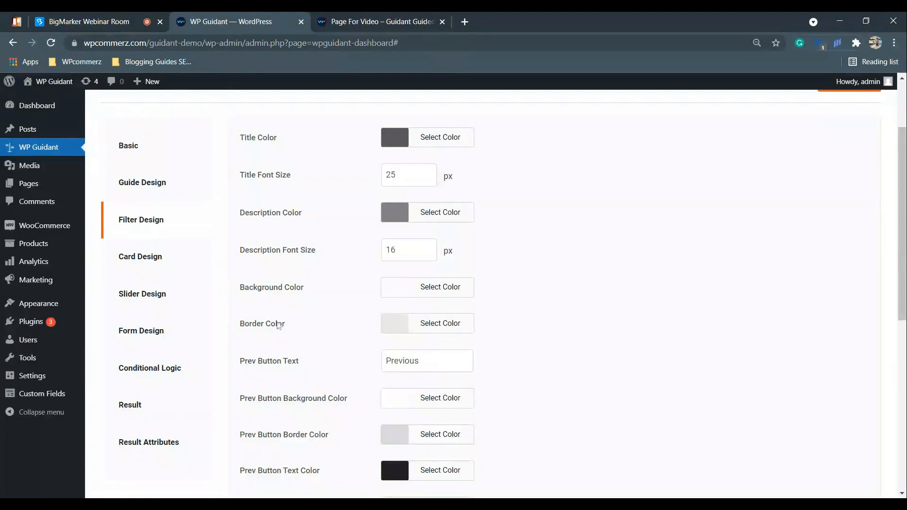
- Set the filter's background color to red in the Filter Design settings
scroll(340, 293, down, 2)
scroll(405, 259, down, 4)
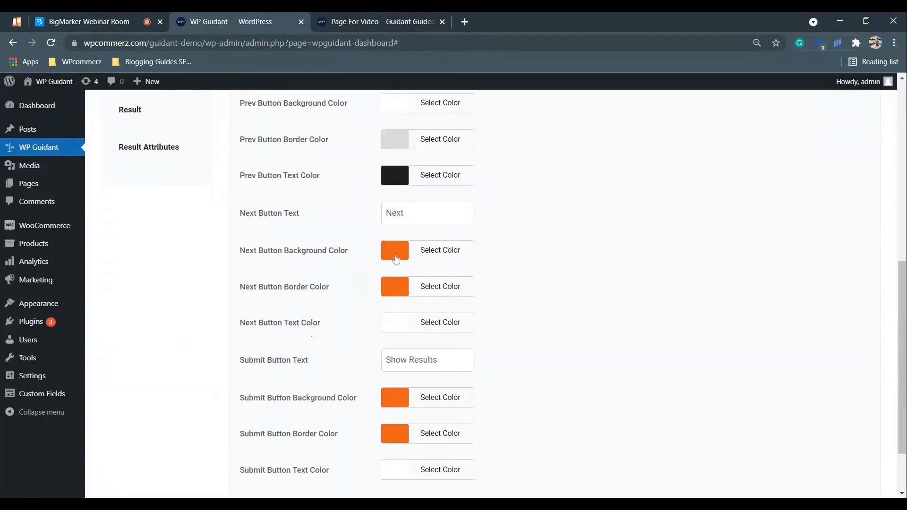
scroll(397, 257, up, 4)
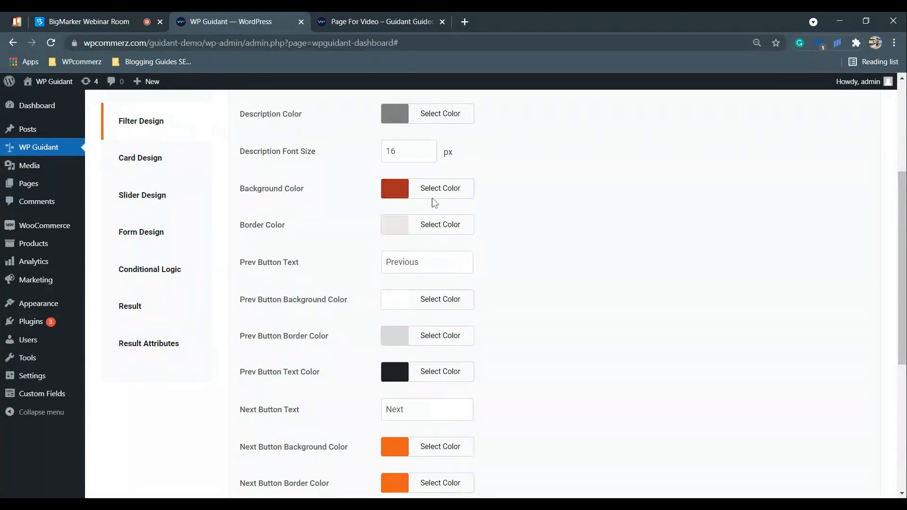
scroll(500, 205, down, 4)
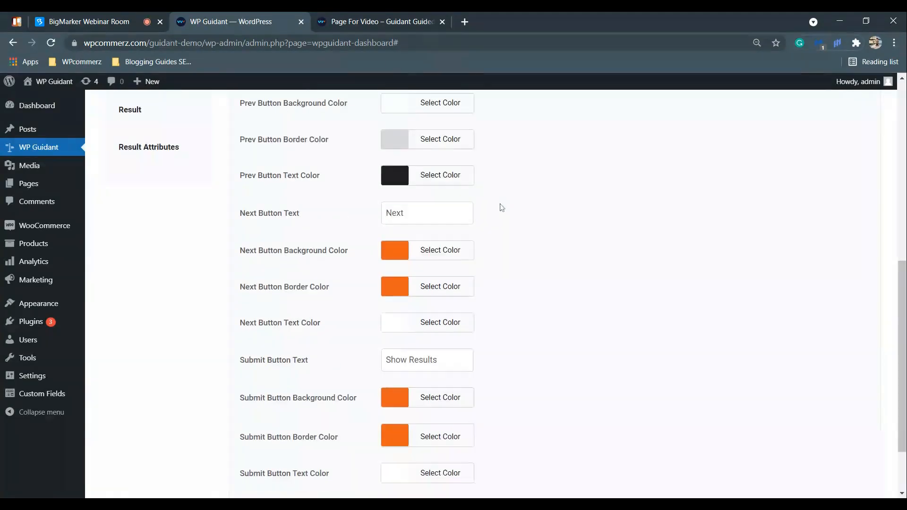
- Check the Show Results button on the published page, and set the Next button's background to dark gray and its border to white
click(337, 17)
scroll(366, 231, down, 3)
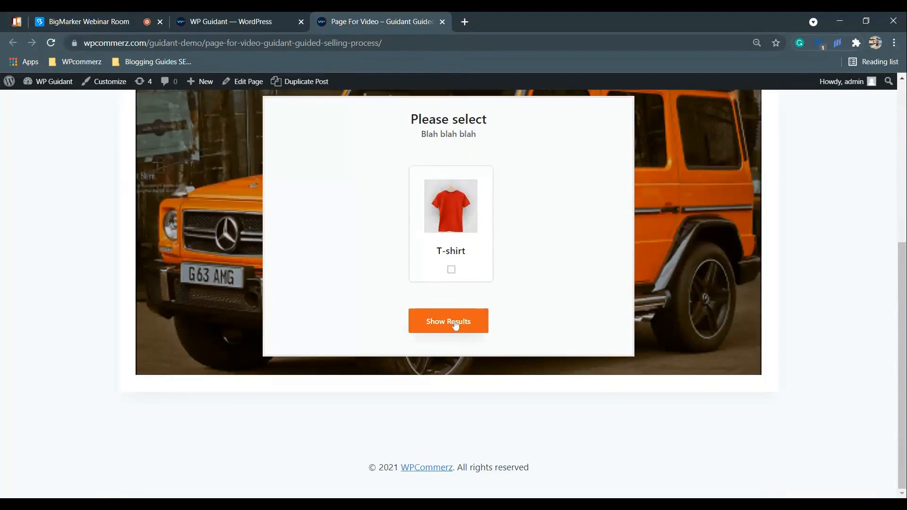
click(215, 15)
scroll(386, 162, down, 2)
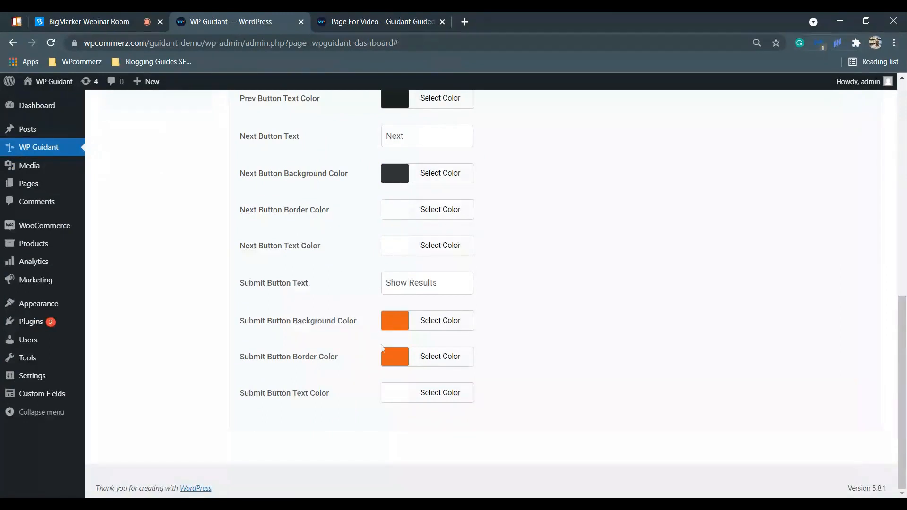
- Save the Filter Design changes and refresh the published page to show the new filter colors
scroll(417, 405, up, 10)
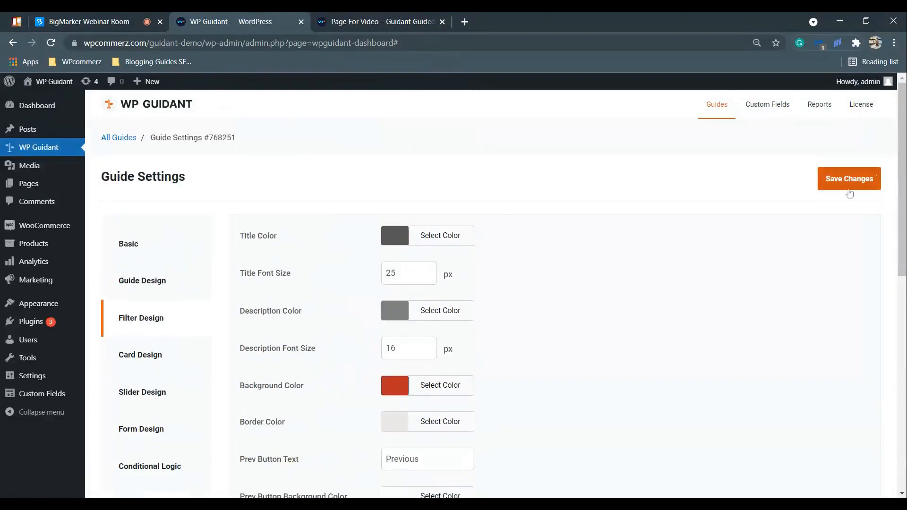
click(850, 184)
scroll(364, 145, down, 3)
click(378, 21)
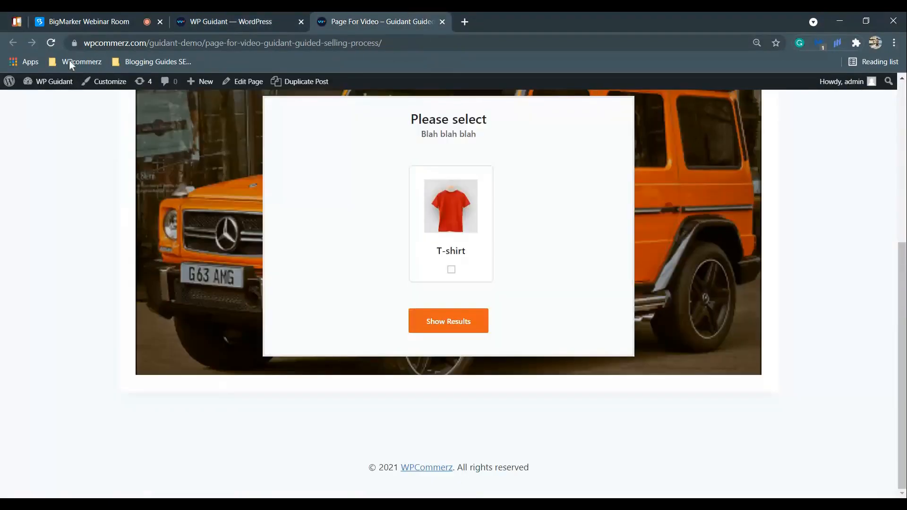
click(49, 43)
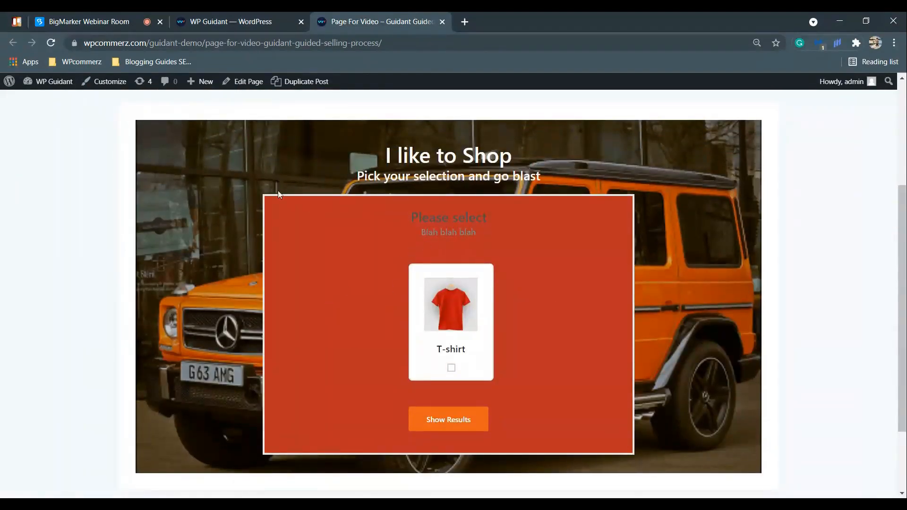
- Set the filter's title color to white and its description color to a very light gray
click(237, 20)
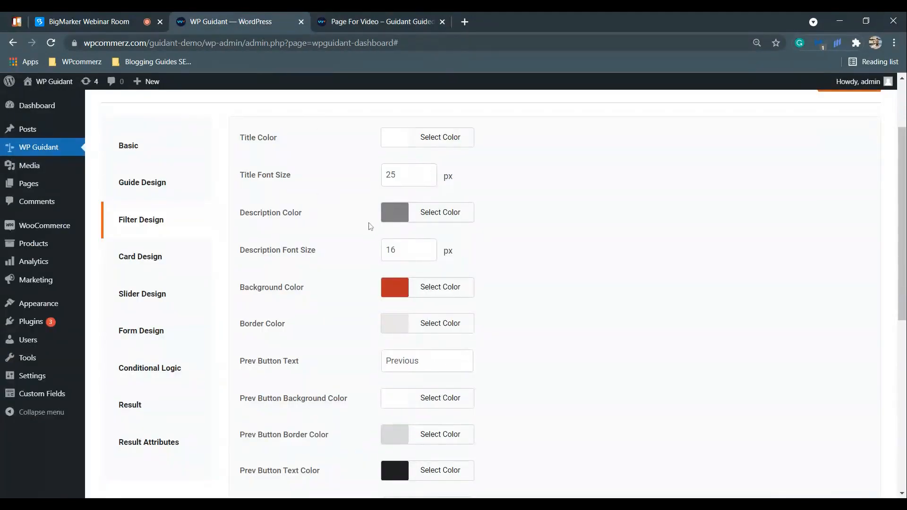
click(382, 229)
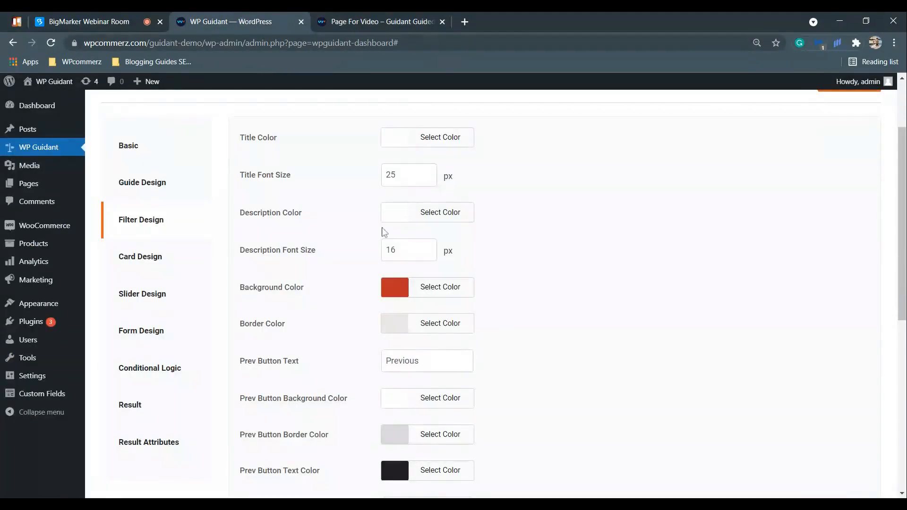
scroll(833, 194, up, 2)
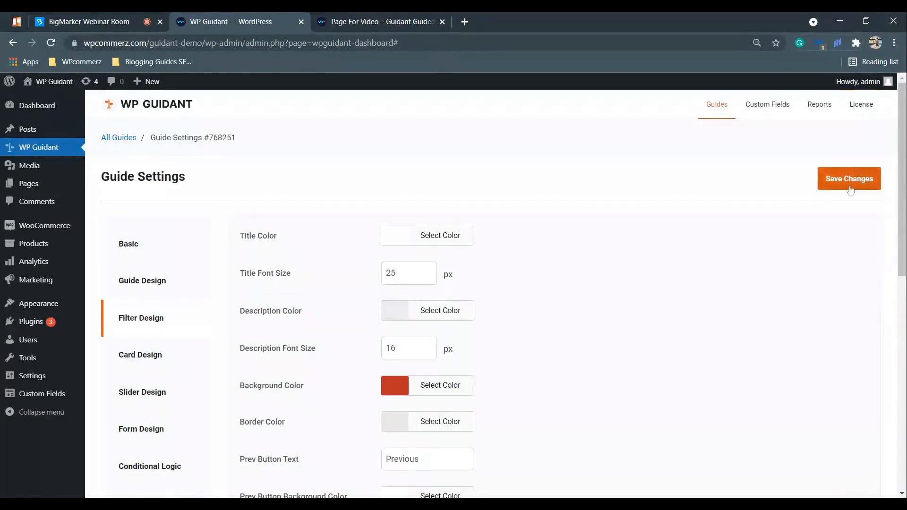
- Save the lighter filter text colors and review the filter and its T-shirt card on the reloaded published page
click(851, 190)
click(426, 22)
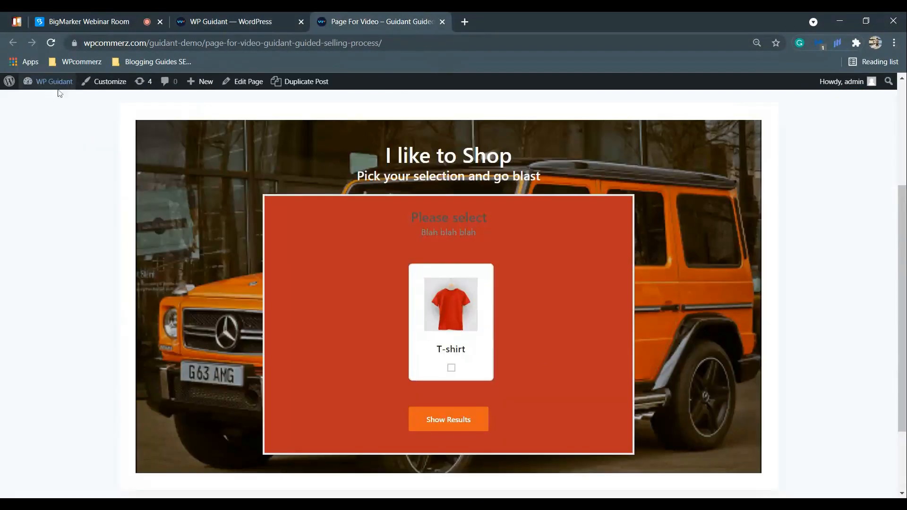
click(50, 43)
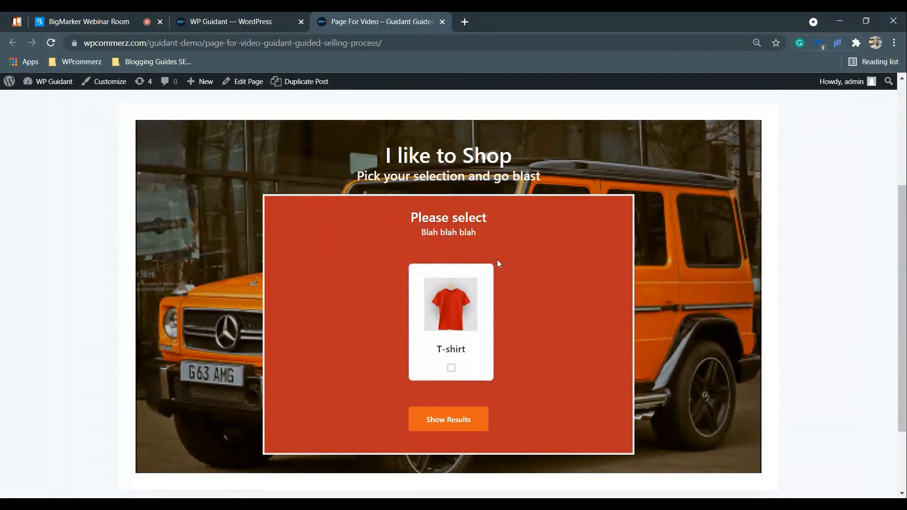
scroll(496, 257, down, 2)
scroll(496, 255, up, 2)
scroll(471, 344, down, 2)
scroll(453, 231, up, 4)
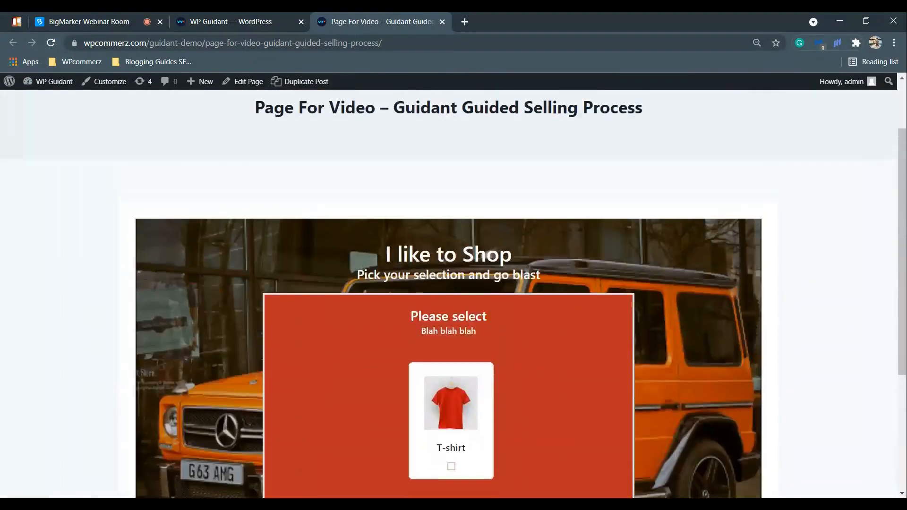
scroll(449, 321, down, 2)
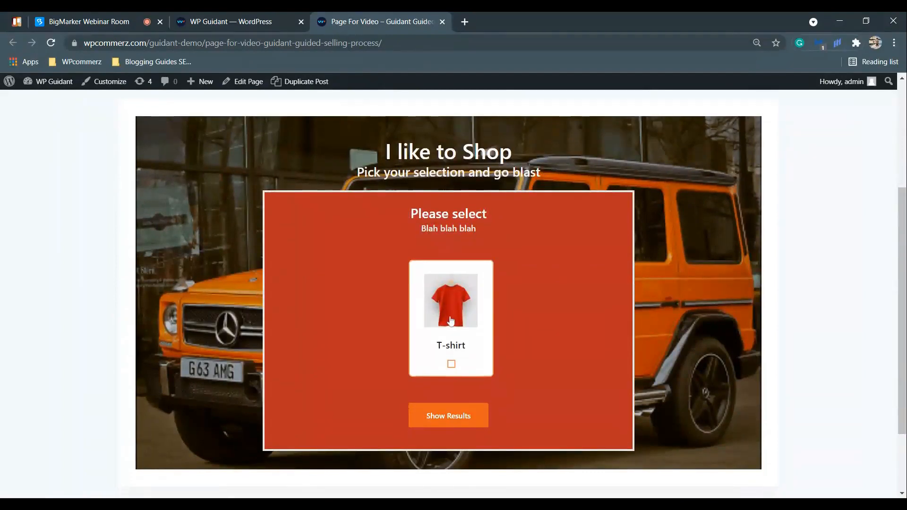
scroll(450, 321, down, 2)
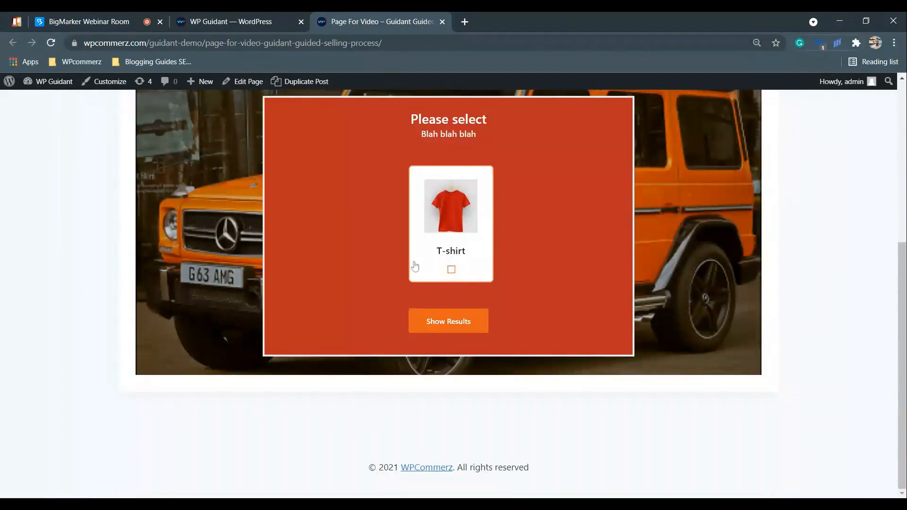
- Open the Card Design settings and look over the label, image height, border, background and radio color options
click(272, 15)
scroll(145, 261, down, 4)
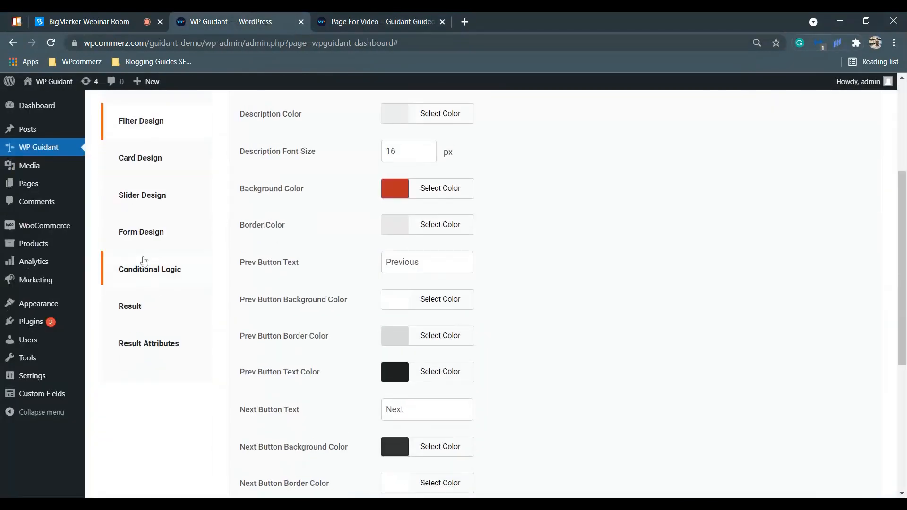
click(161, 160)
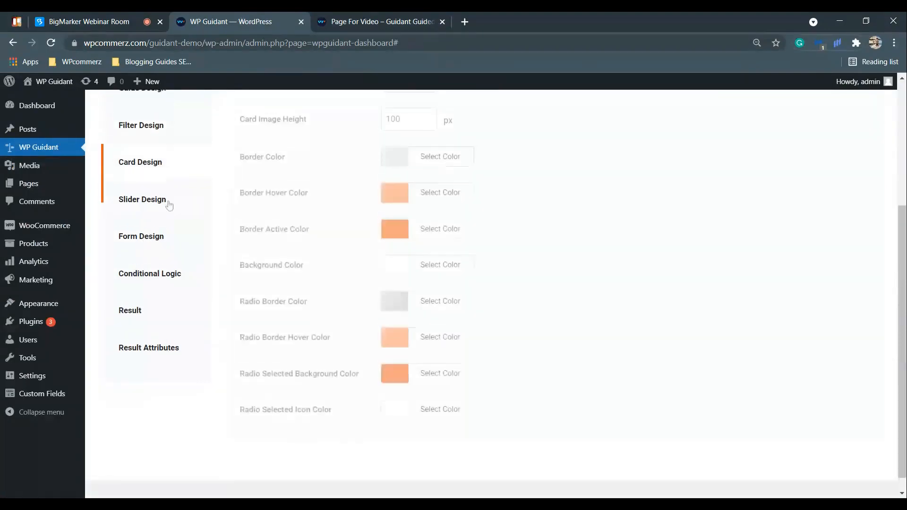
scroll(162, 259, up, 2)
scroll(293, 279, down, 1)
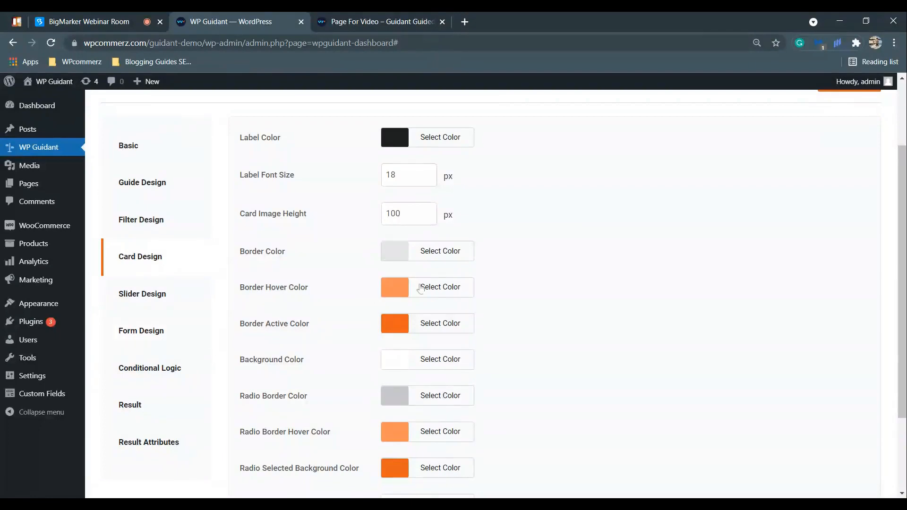
scroll(308, 239, up, 2)
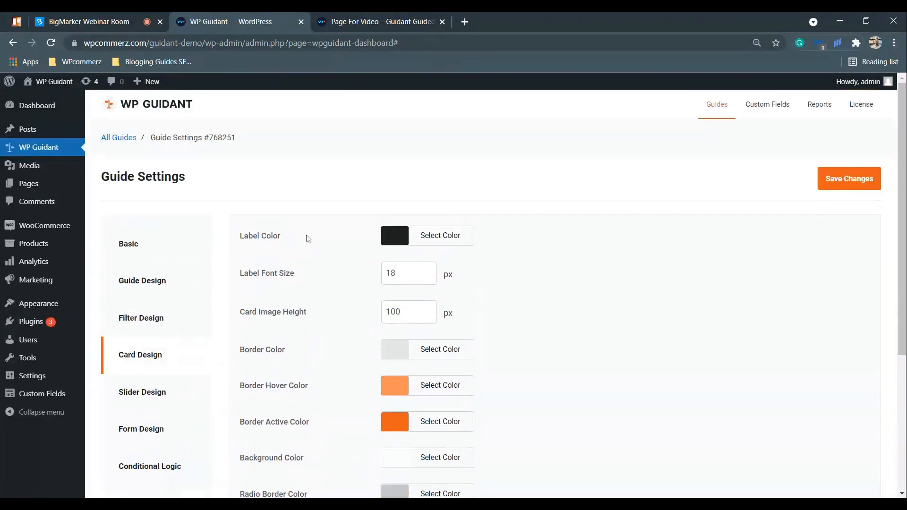
click(326, 16)
click(262, 13)
scroll(401, 199, down, 2)
scroll(377, 310, down, 3)
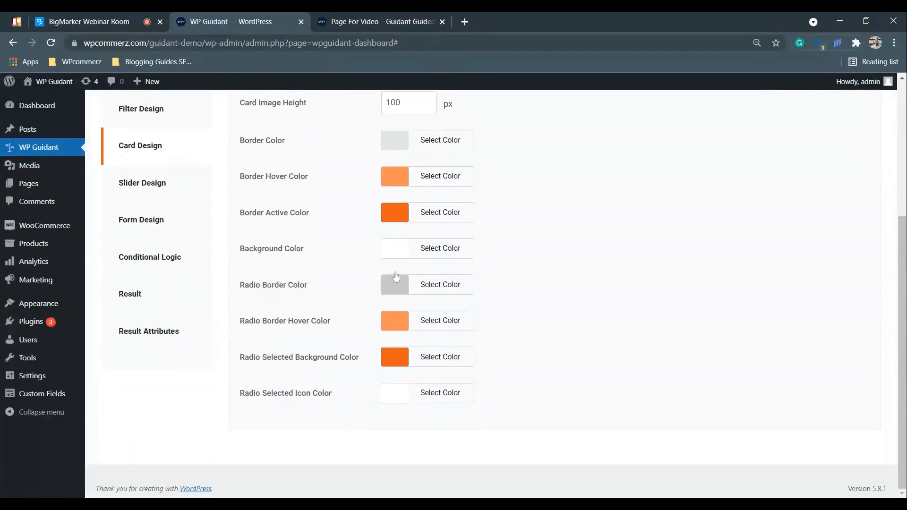
- Set the Card Image Height to 250 px and save the guide settings
scroll(392, 236, up, 4)
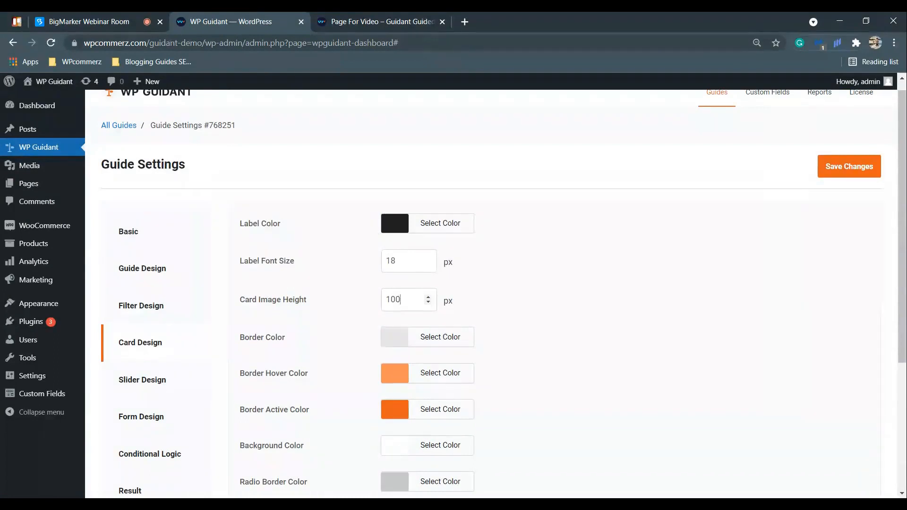
double_click(400, 299)
text(250)
click(863, 169)
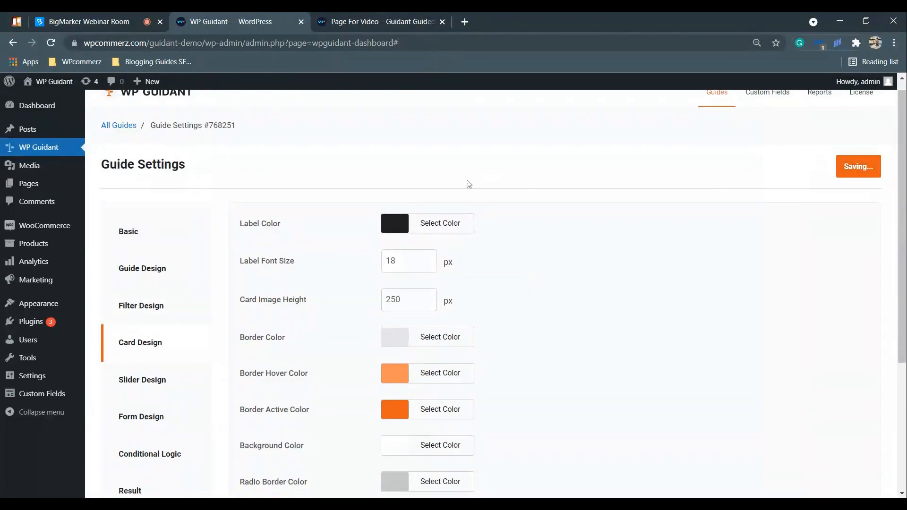
- Review the T-shirt card with its enlarged image on the published guide page
click(376, 15)
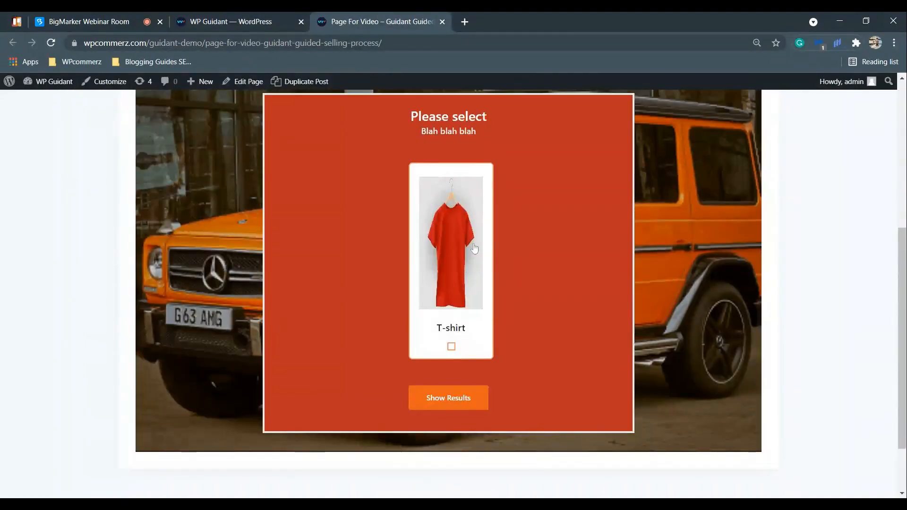
scroll(440, 308, up, 4)
scroll(476, 324, down, 2)
scroll(475, 324, down, 2)
scroll(462, 318, up, 2)
scroll(464, 310, down, 2)
scroll(274, 141, up, 2)
scroll(270, 160, down, 2)
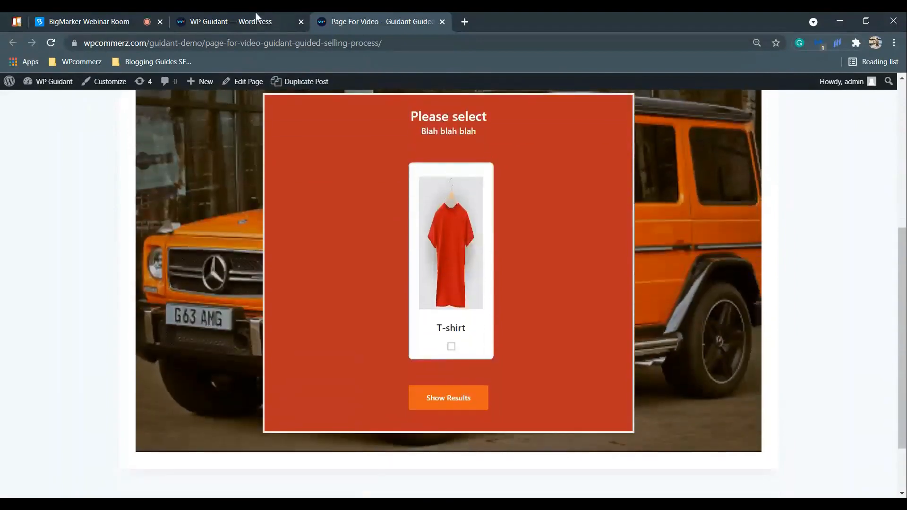
- Set the Card Image Height to 100 px, save the guide settings and reload the published page
click(255, 17)
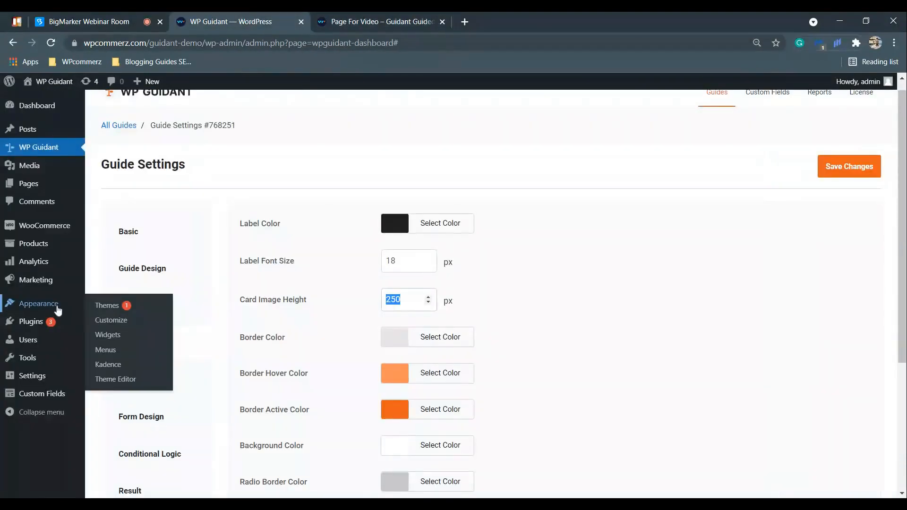
text(100)
click(870, 165)
scroll(399, 247, down, 4)
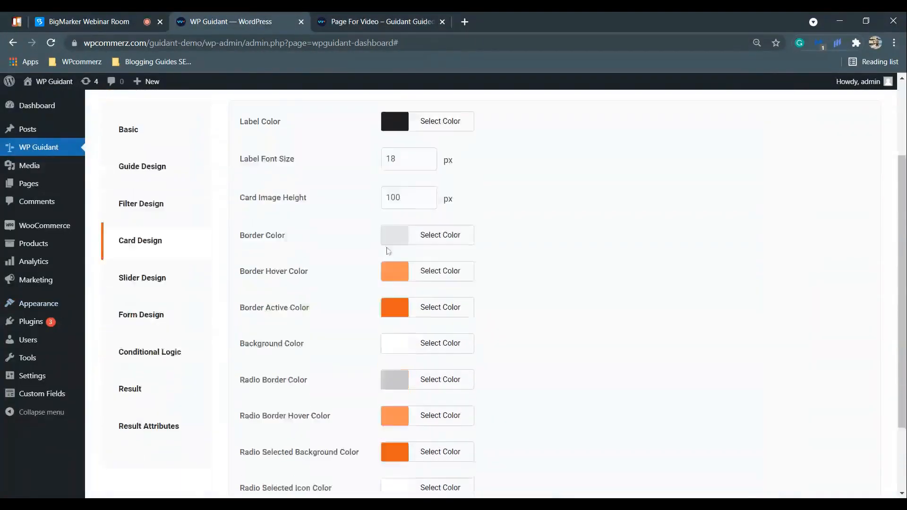
scroll(398, 247, up, 5)
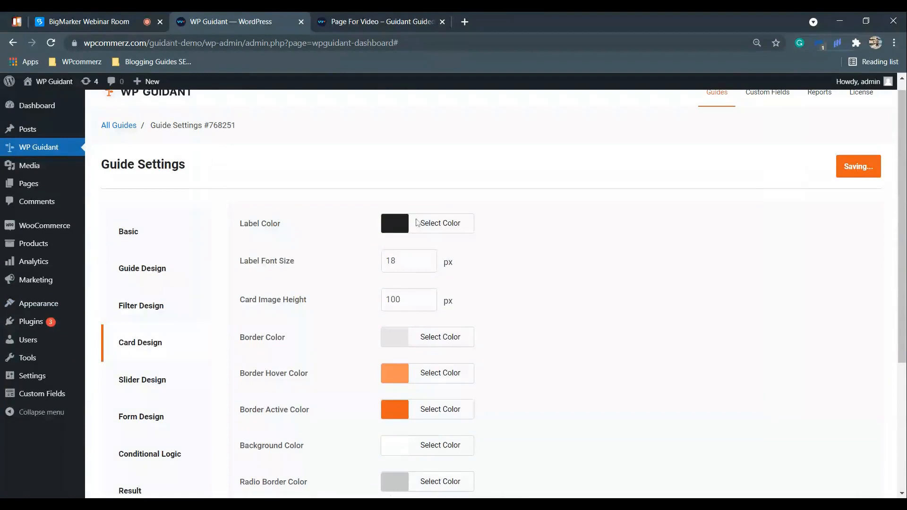
click(362, 20)
click(52, 43)
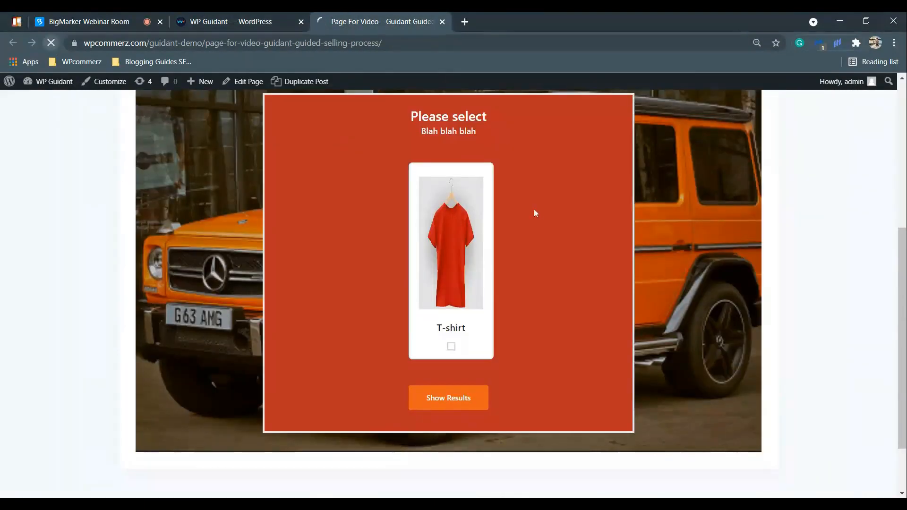
- Return to the list of all guides and open the filters of "A Simple Guide 0101"
click(250, 21)
scroll(111, 318, down, 4)
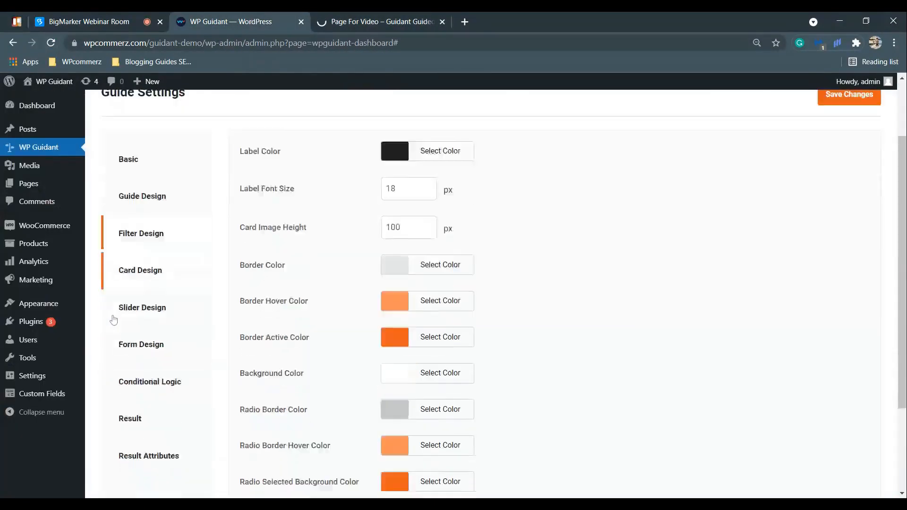
scroll(298, 308, up, 5)
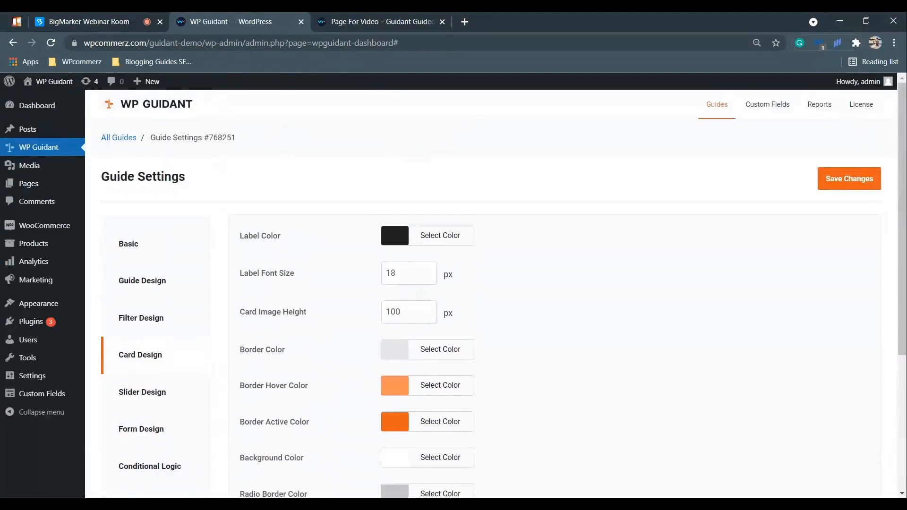
click(118, 137)
scroll(402, 261, down, 1)
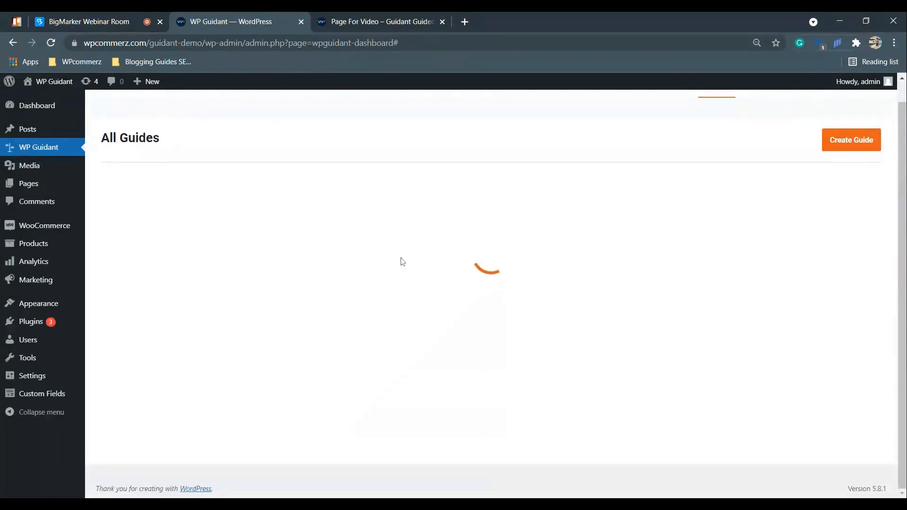
scroll(478, 255, down, 10)
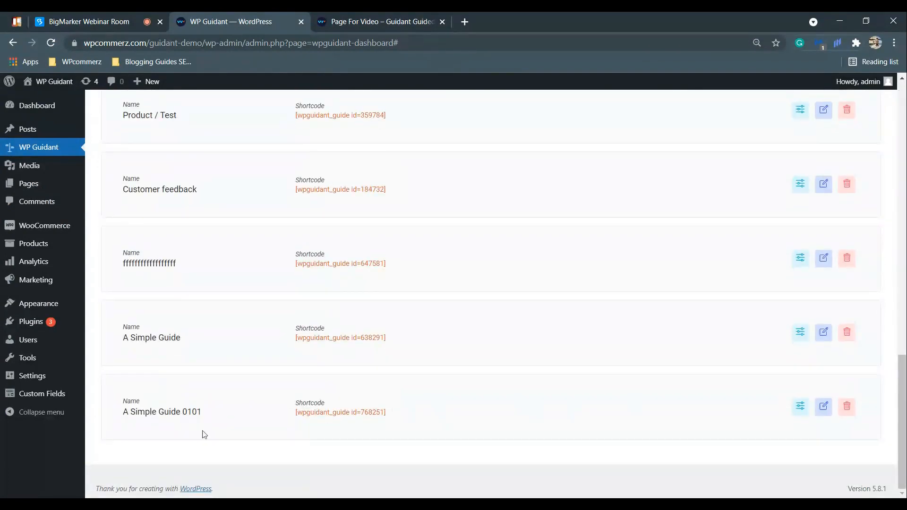
click(802, 410)
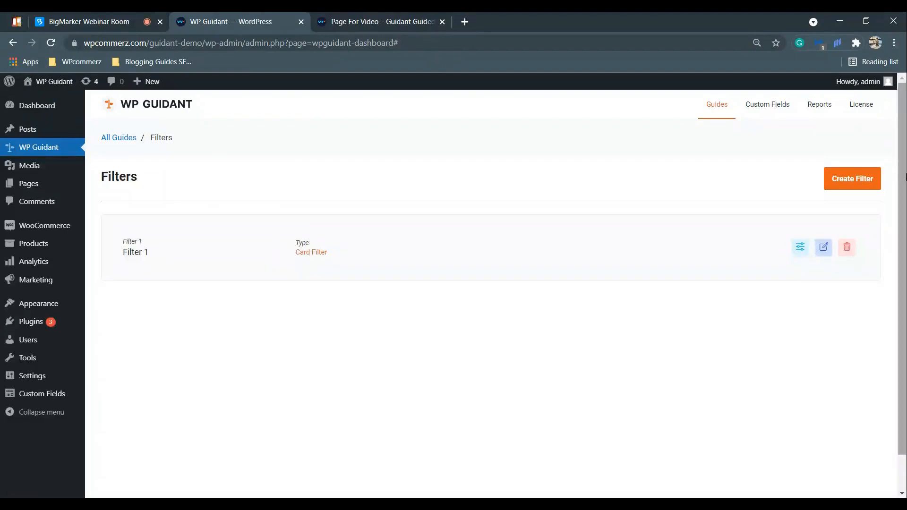
- Create a Slider filter named "Filter 2" with the title "Price" and the description "Too pricey or too bad"
click(853, 181)
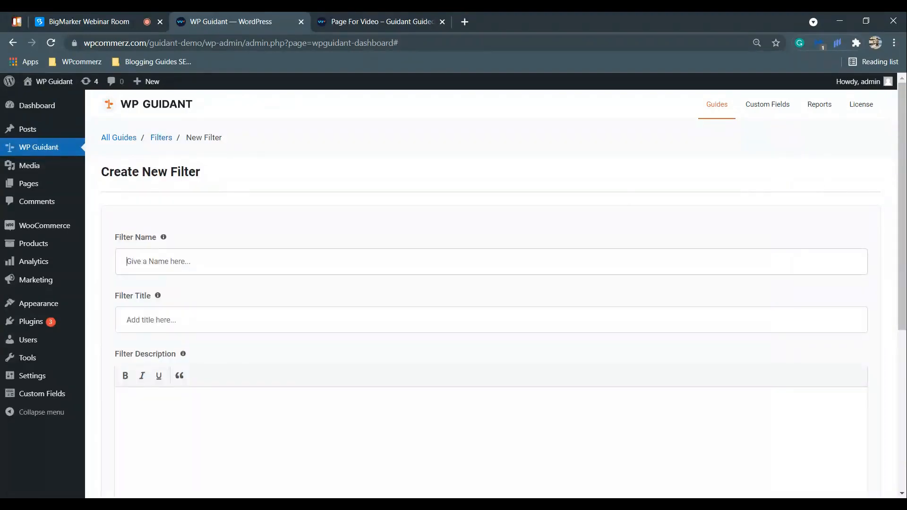
text(Filter 2)
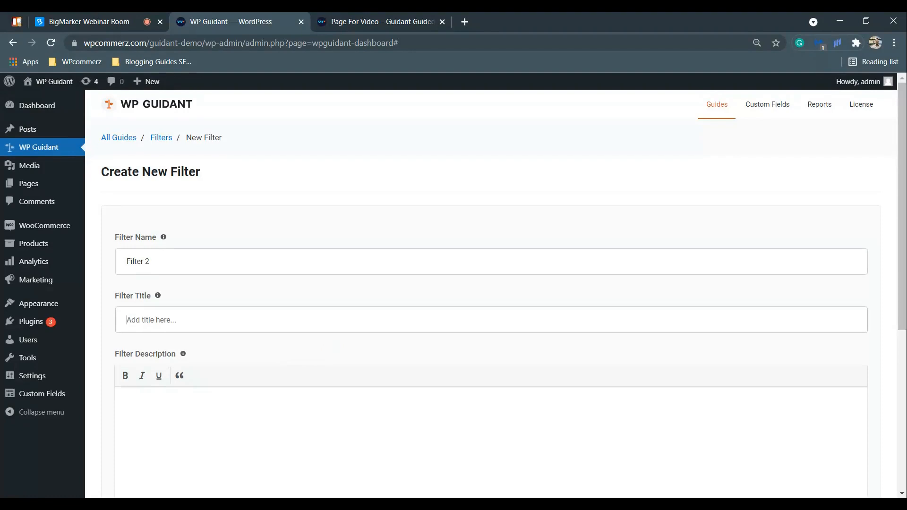
text(Price)
scroll(299, 378, down, 6)
scroll(227, 183, up, 2)
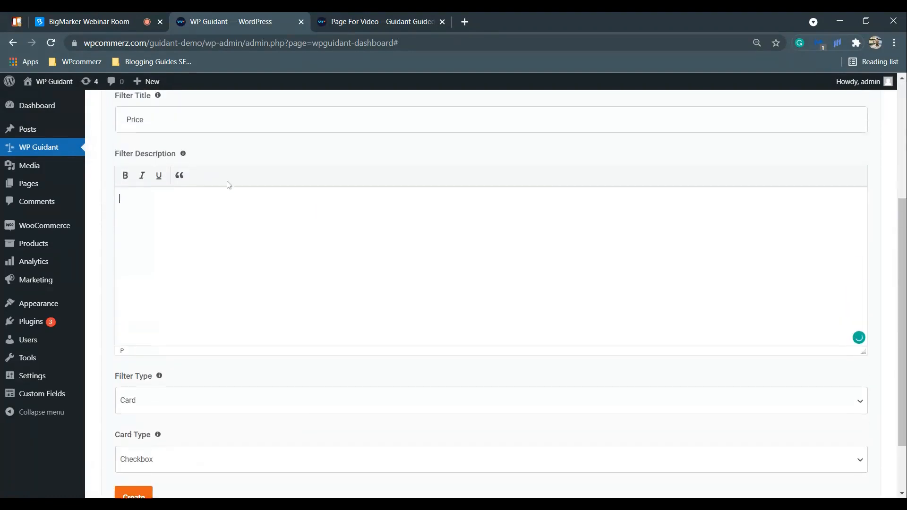
text(oo pricey or too bad)
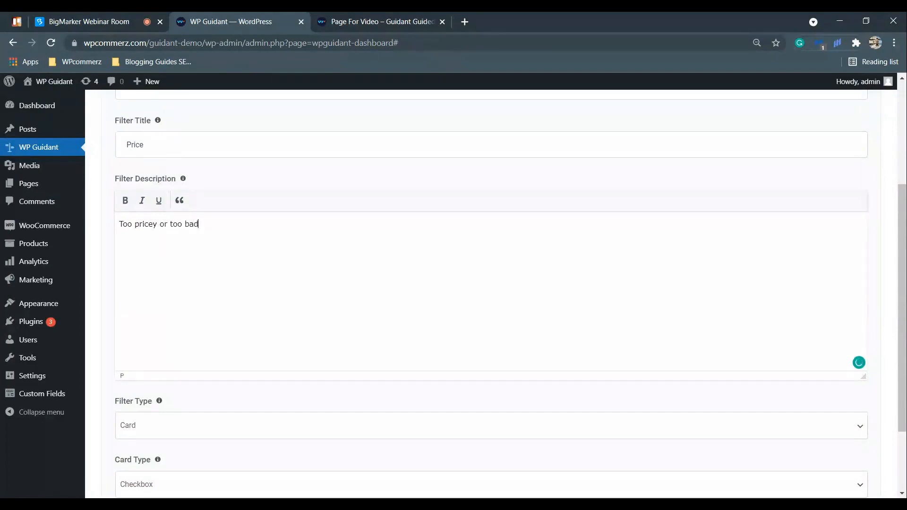
scroll(252, 204, down, 2)
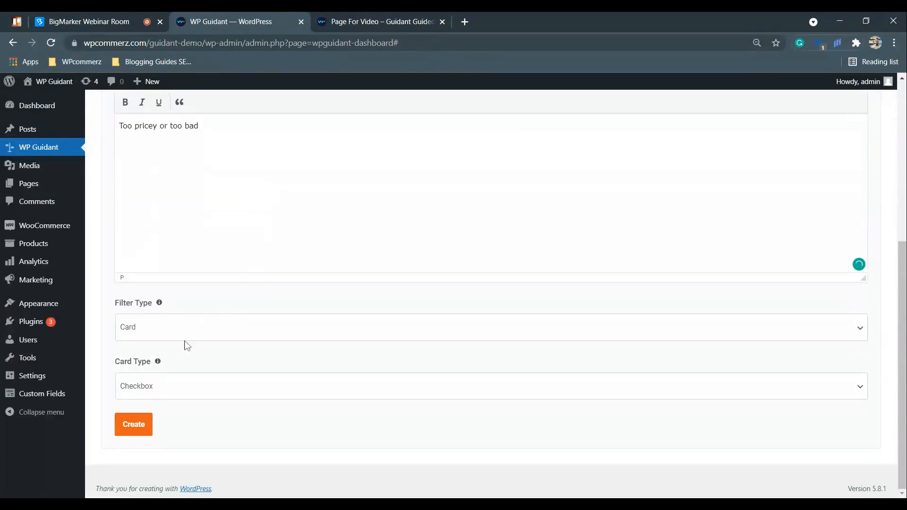
click(187, 346)
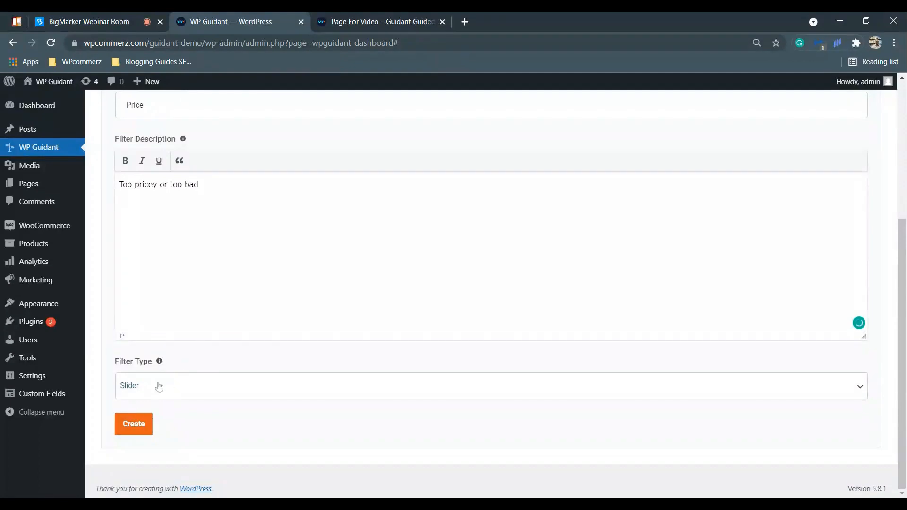
click(139, 426)
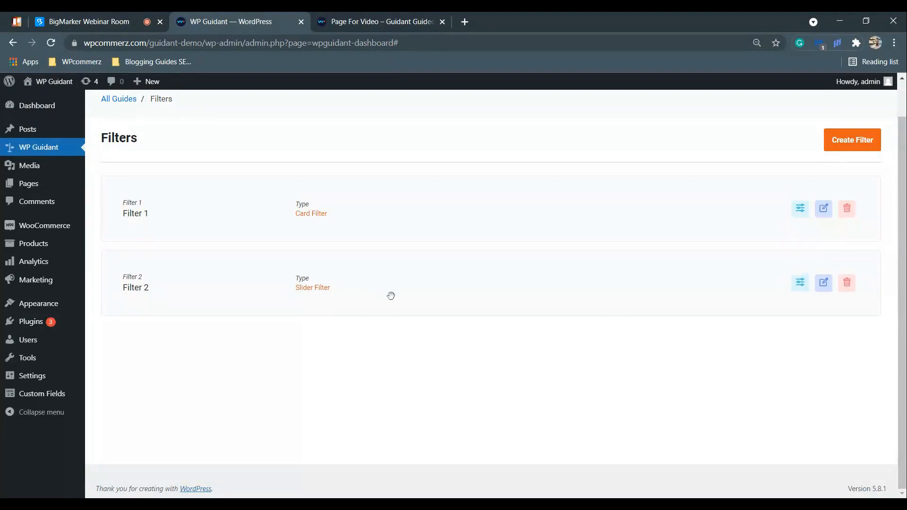
- Try reordering the filter list by moving Filter 2 above Filter 1
drag(392, 294, 389, 203)
drag(392, 286, 403, 179)
- Create a new slider in Filter 2 with the label "Price" and the slider type Range
click(801, 285)
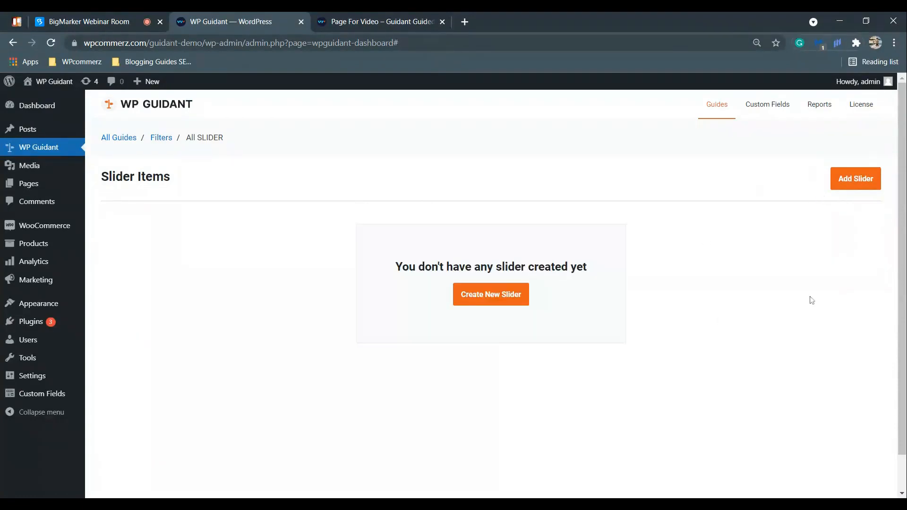
click(471, 298)
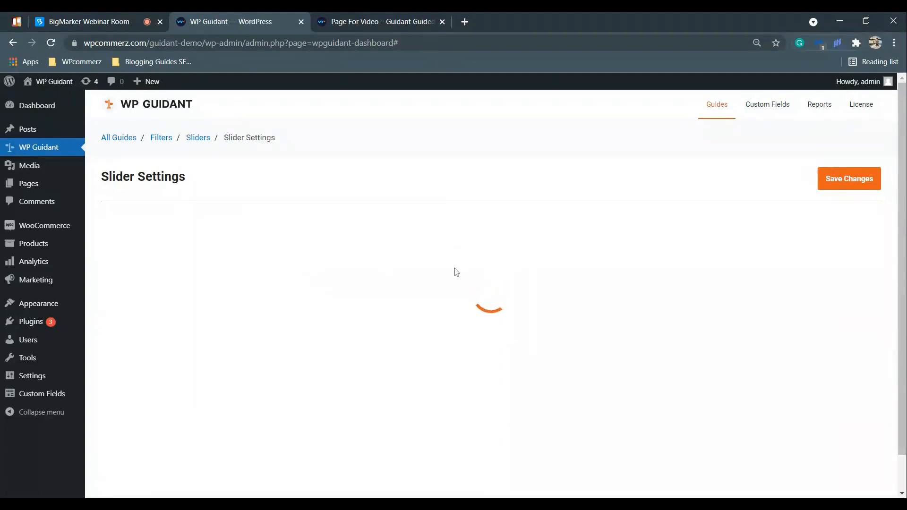
scroll(378, 259, down, 6)
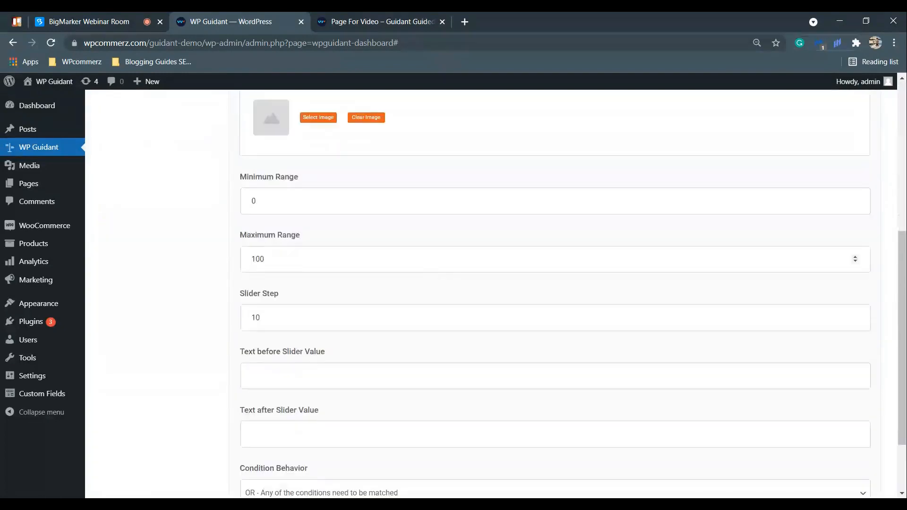
scroll(310, 246, up, 4)
click(306, 173)
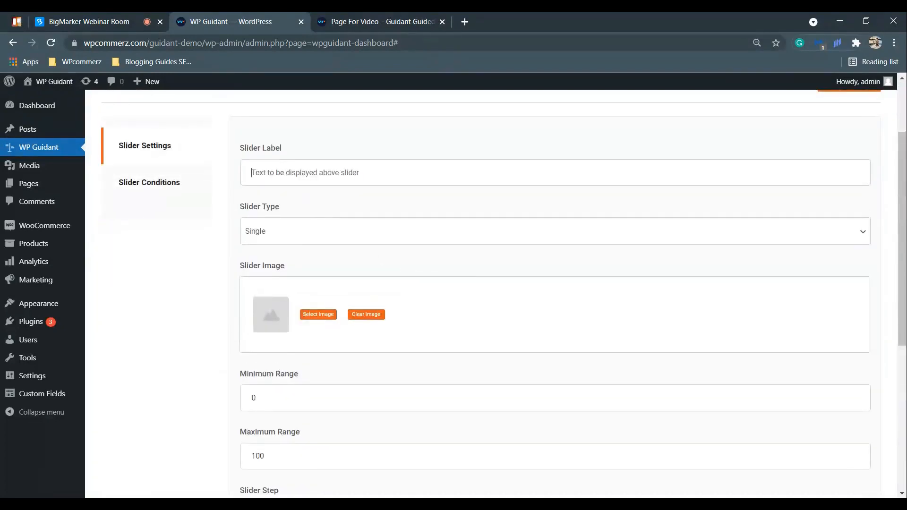
text(Price)
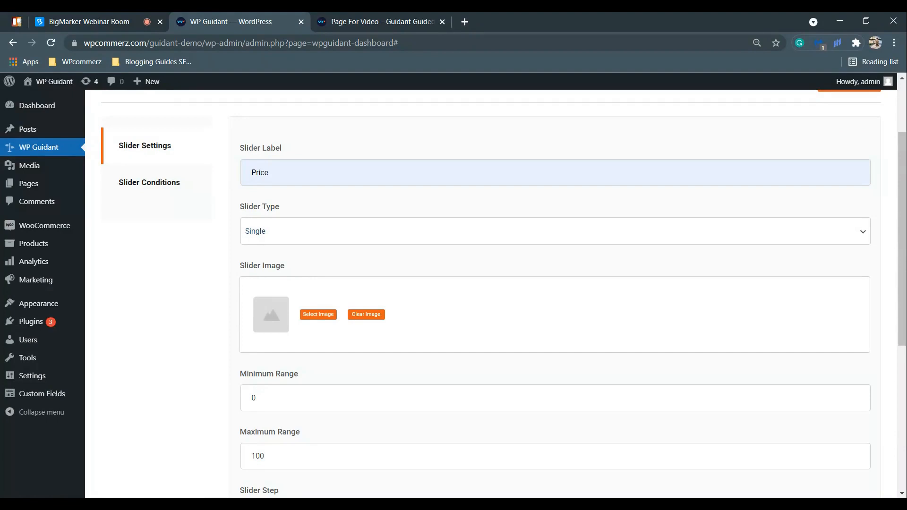
scroll(267, 261, down, 2)
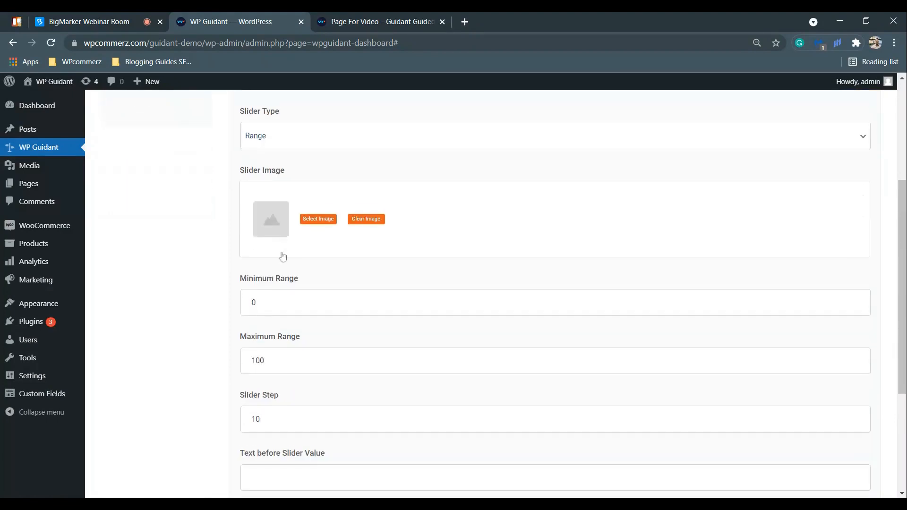
- Set the slider image to the single smiling star, 1-star.jpg, from the media library
click(314, 221)
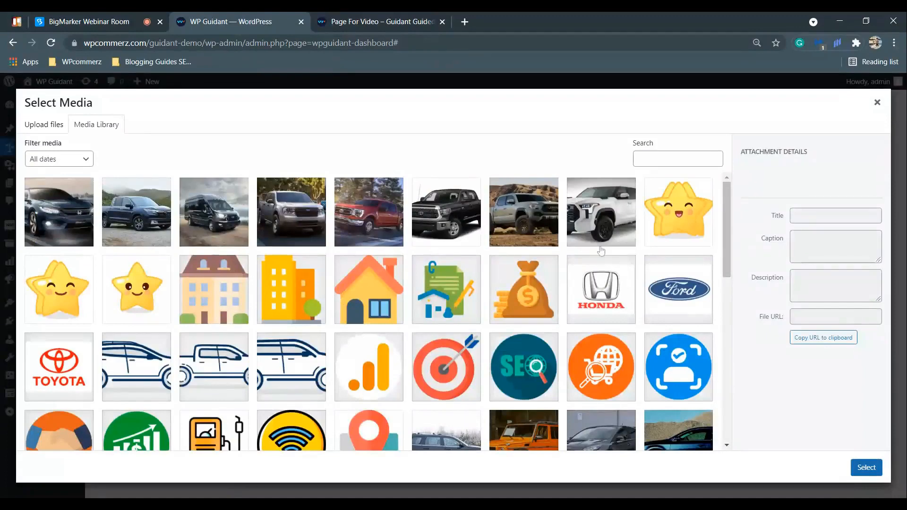
click(136, 287)
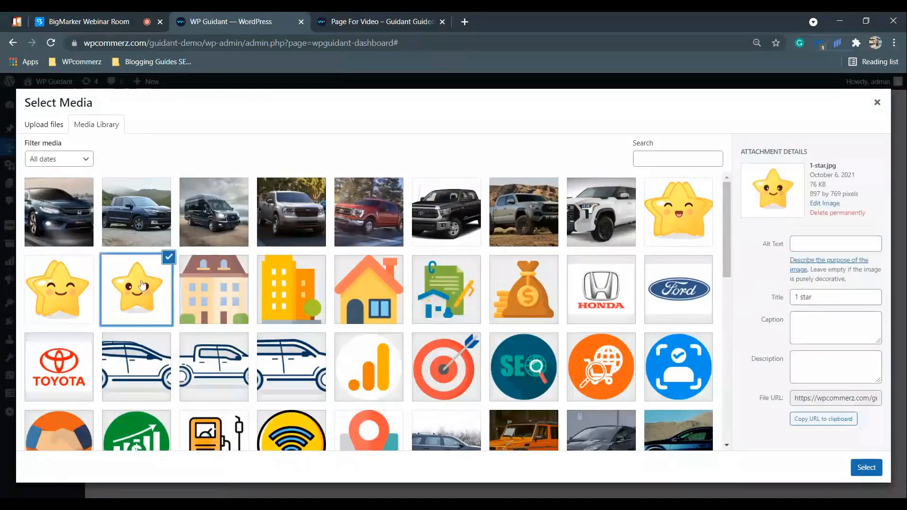
click(867, 467)
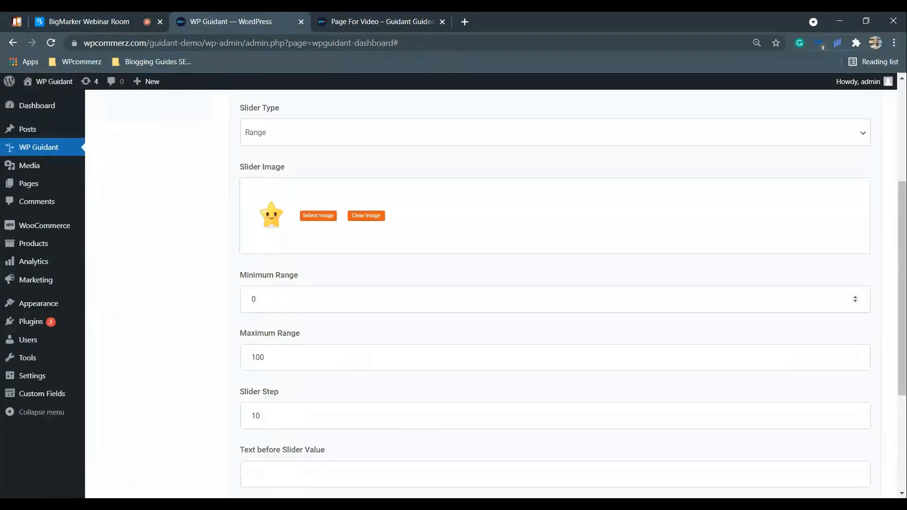
- Set the slider's Minimum Range to -1 and its Maximum Range to 200
scroll(254, 299, down, 3)
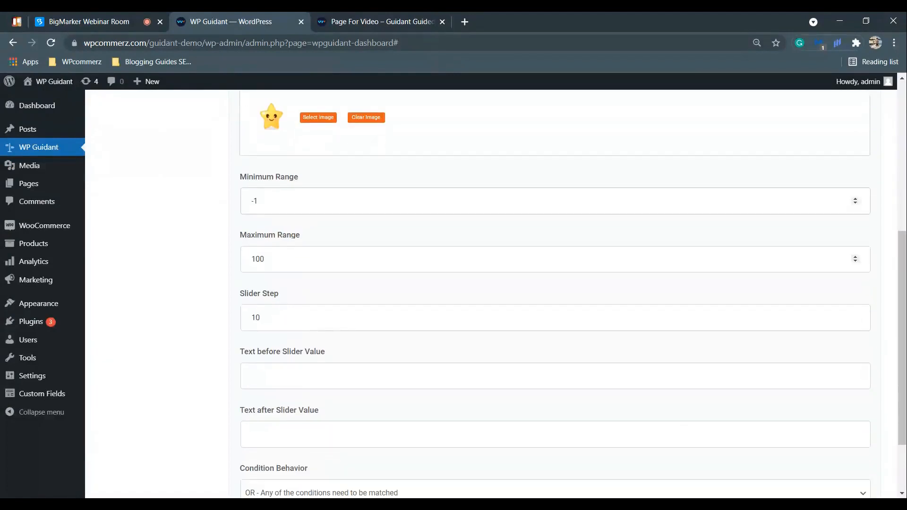
key(ctrl+a)
text(200)
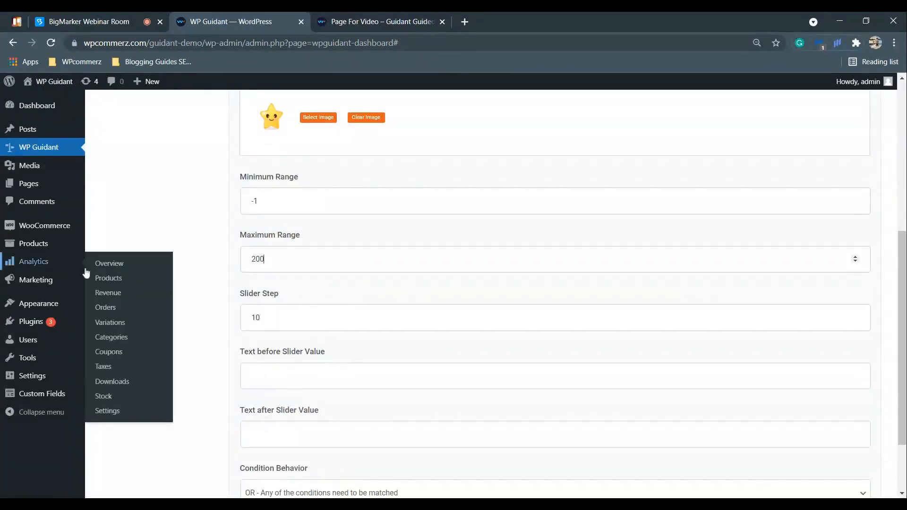
- Set the text before the slider value to "$" and the text after it to "USD", and save the slider settings
scroll(258, 295, down, 2)
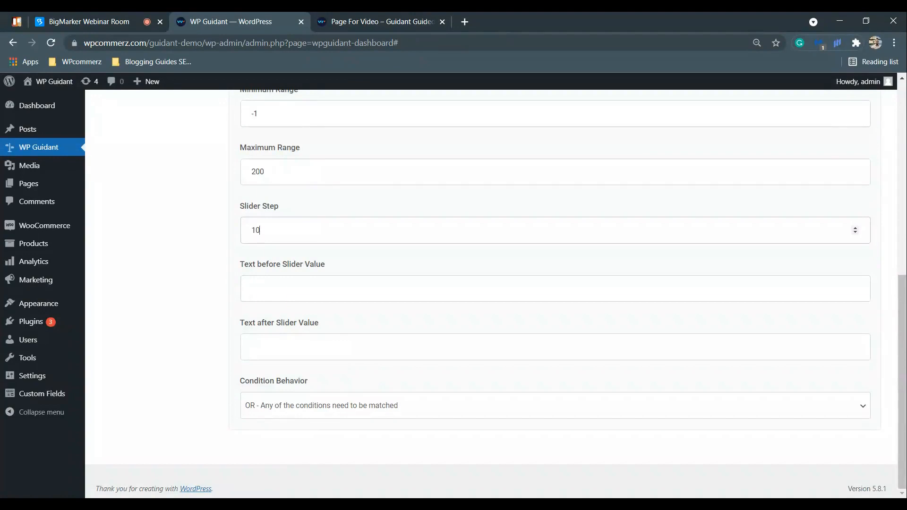
text($)
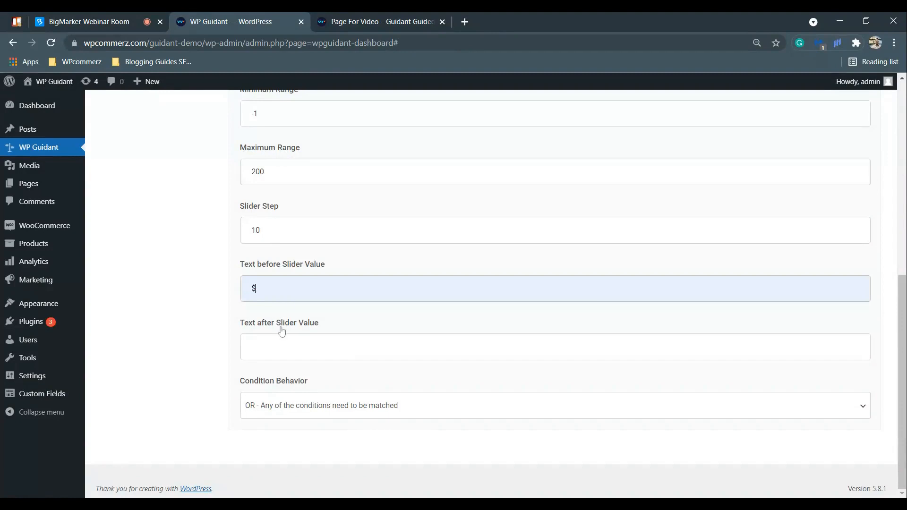
text(USD)
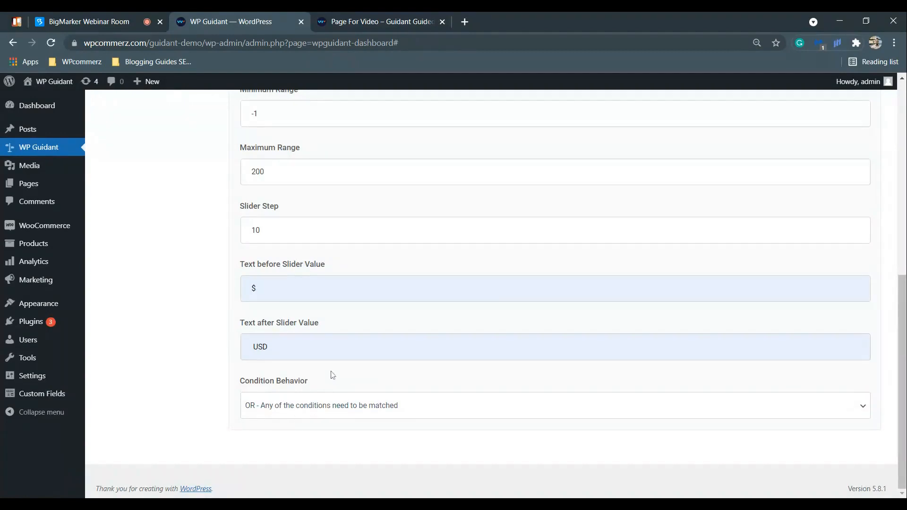
scroll(333, 374, up, 8)
click(858, 178)
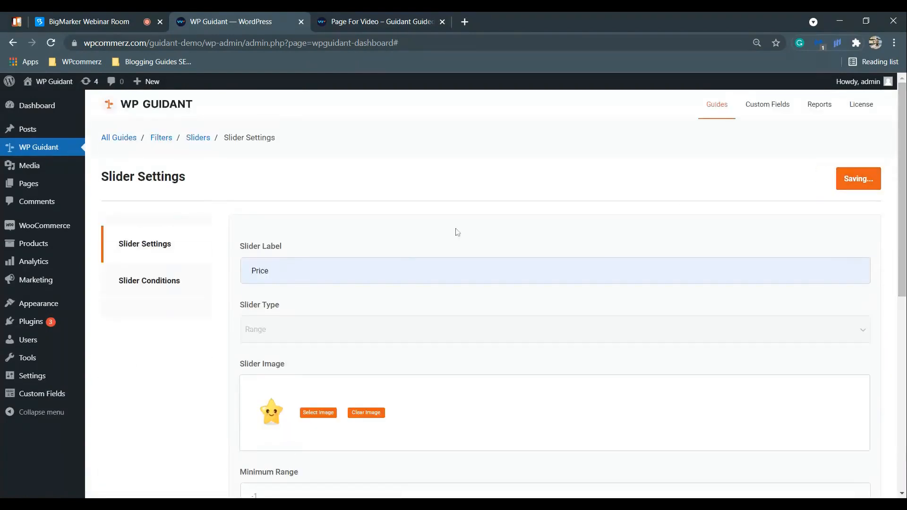
- Add a slider condition on the [WooCommerce] Price attribute with the matching type Between, and save the slider
click(147, 288)
click(545, 322)
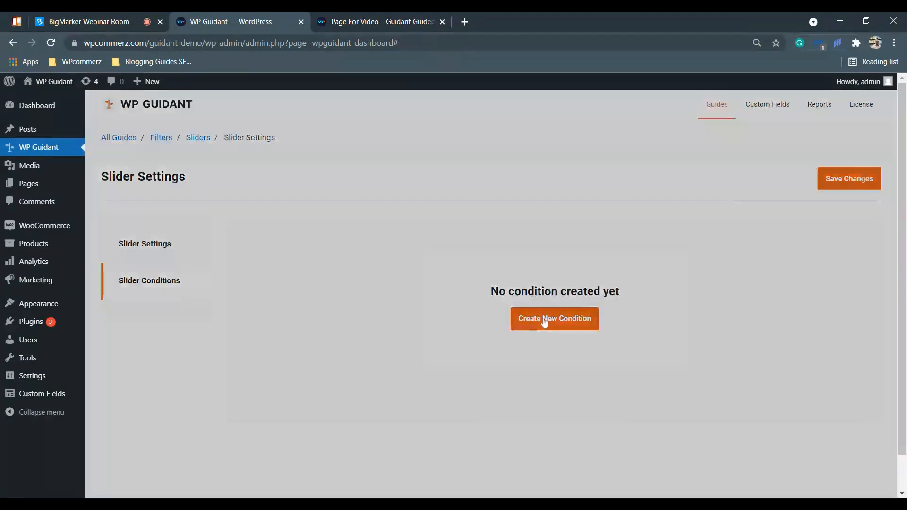
click(351, 280)
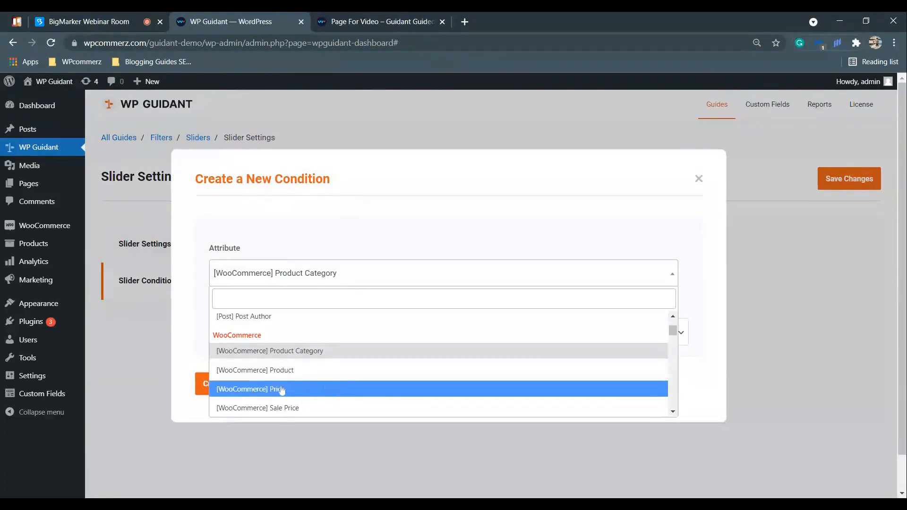
click(301, 394)
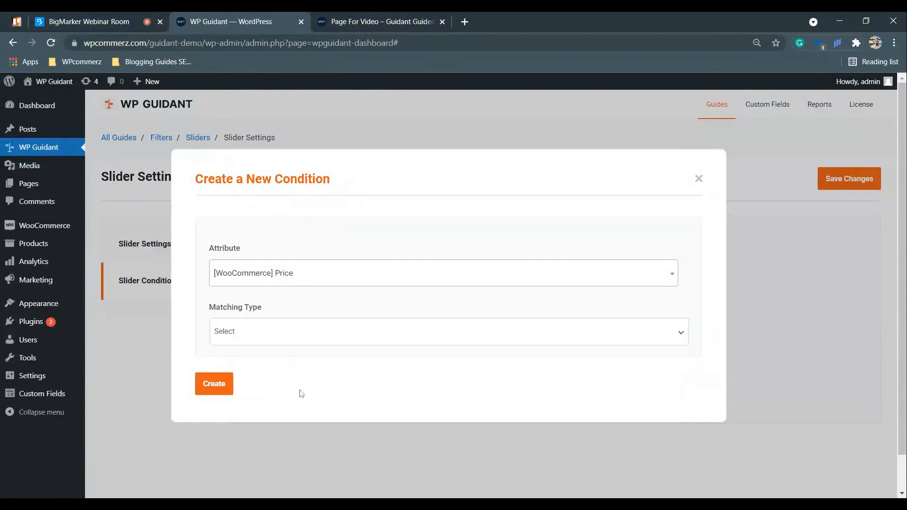
click(255, 360)
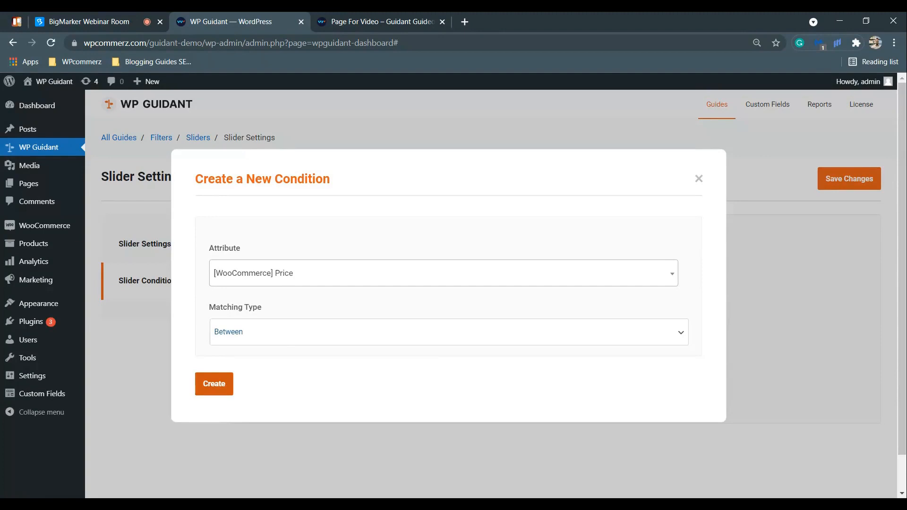
click(213, 393)
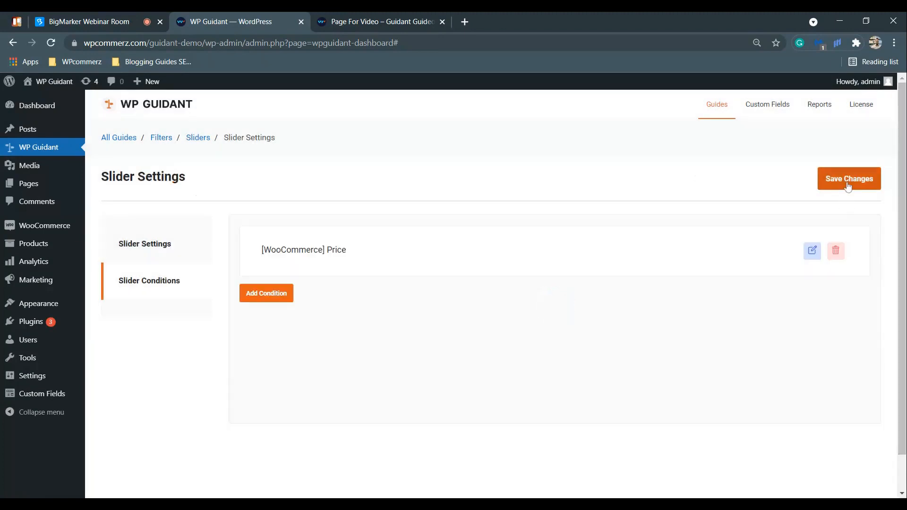
click(848, 187)
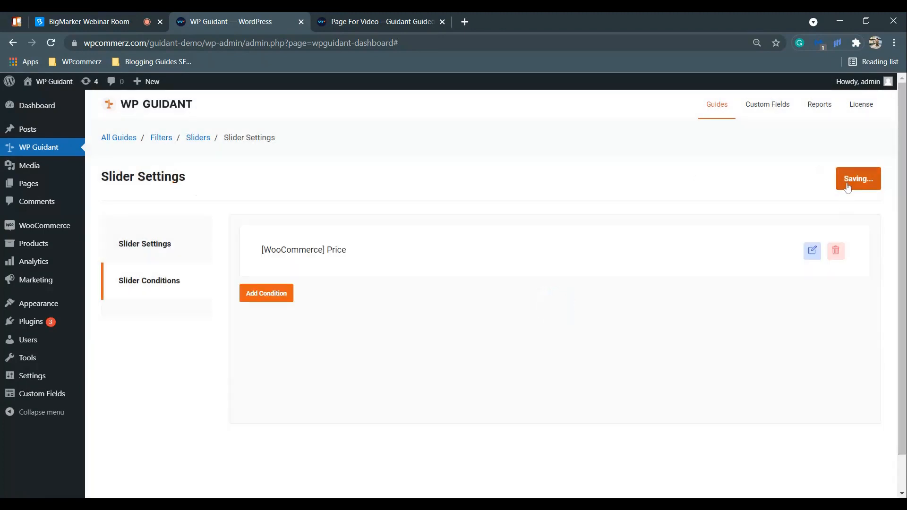
- Reload the published guide page, choose the T-shirt option and advance to the Price filter
click(351, 17)
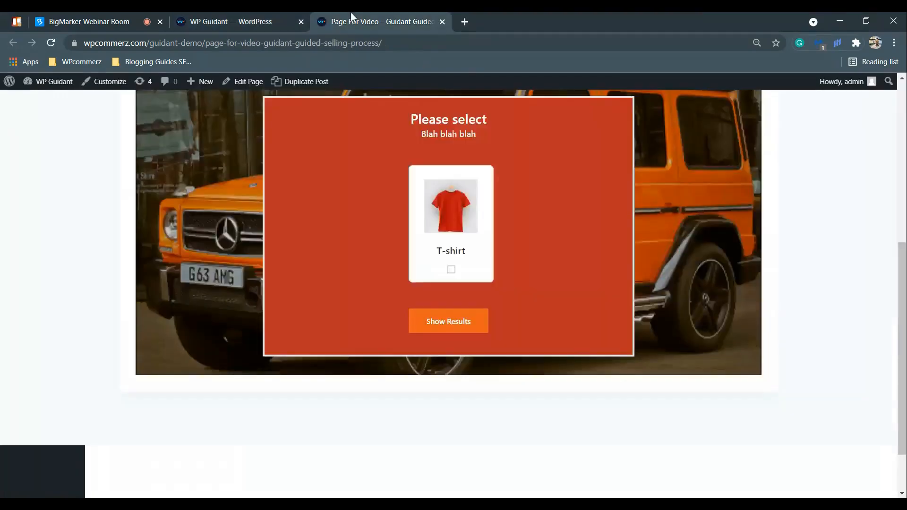
click(52, 45)
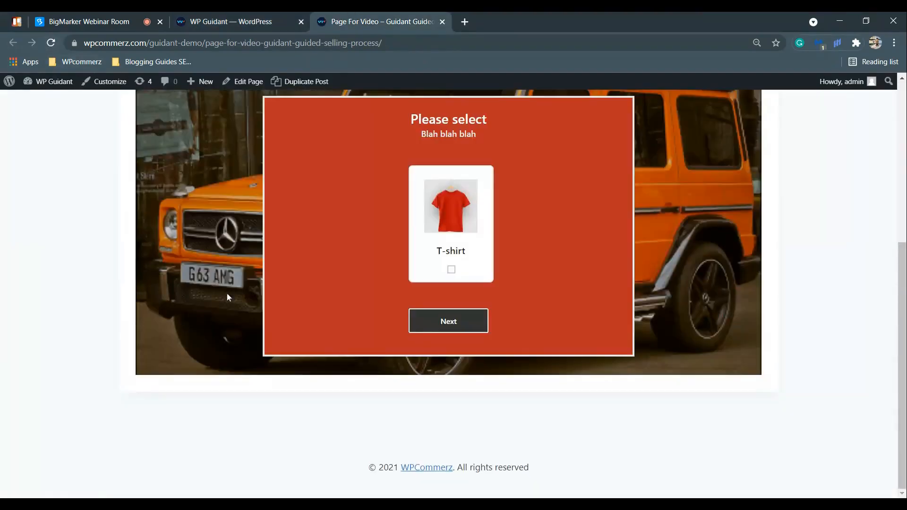
scroll(500, 301, up, 2)
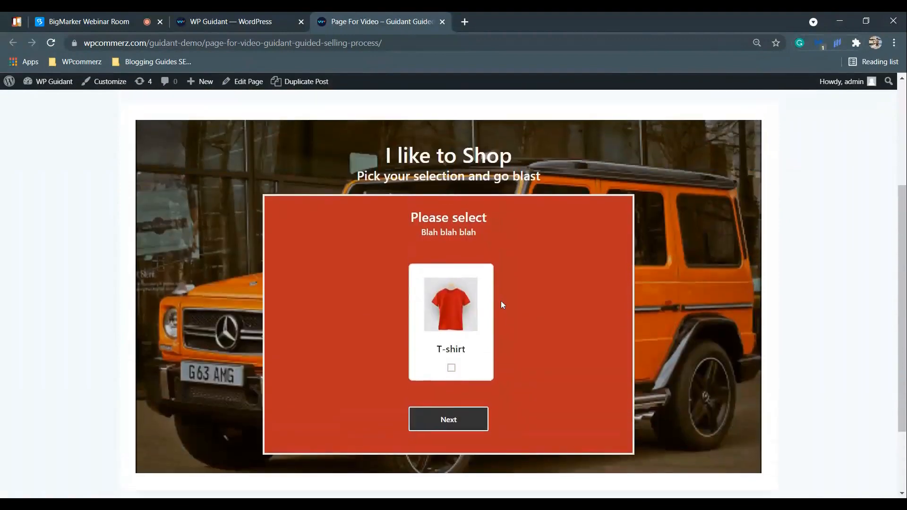
click(451, 367)
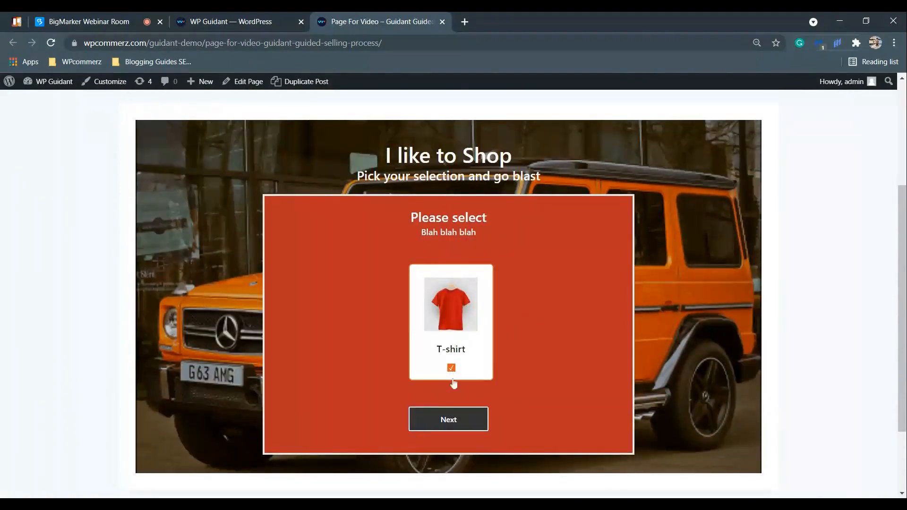
click(444, 421)
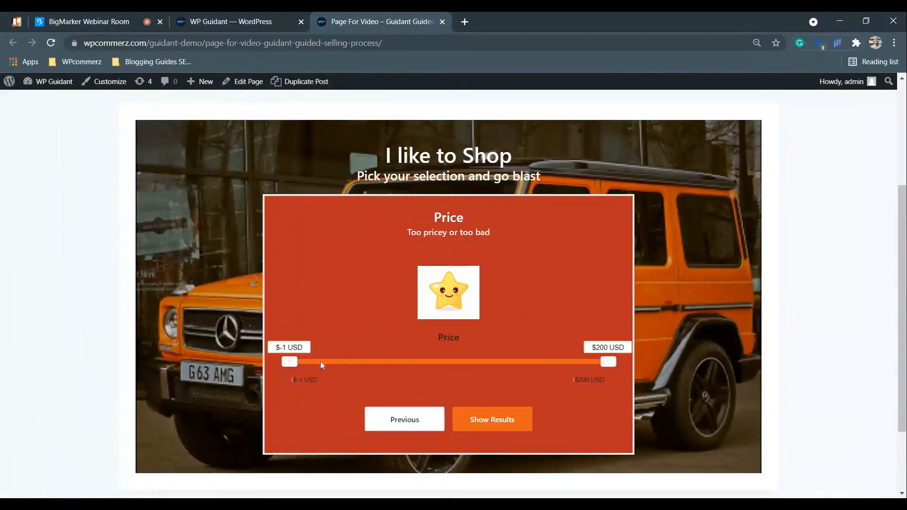
- Test the price slider with a range from $19 to $179, show and review the matching products, and reload the guide page
mouse_move(289, 362)
mouse_down()
mouse_move(413, 368)
mouse_move(279, 370)
mouse_move(371, 370)
mouse_move(298, 369)
mouse_up()
drag(608, 363, 563, 364)
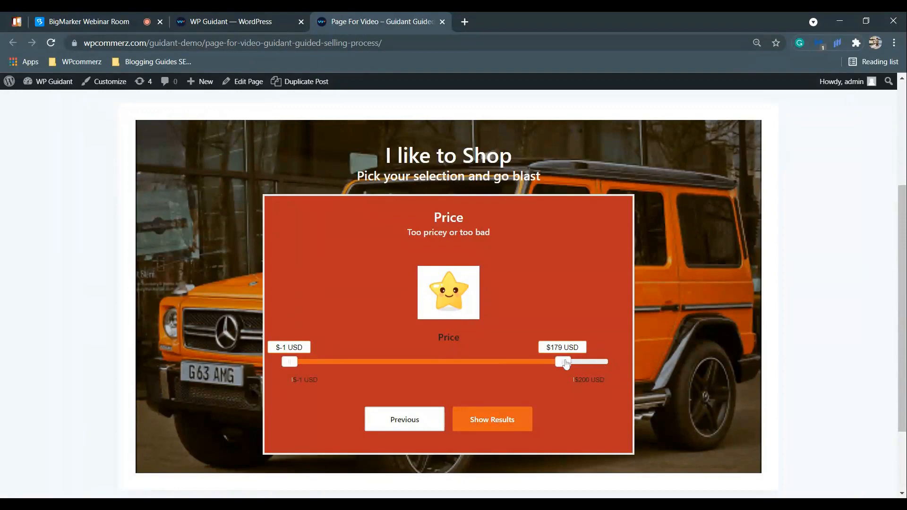
drag(283, 364, 322, 371)
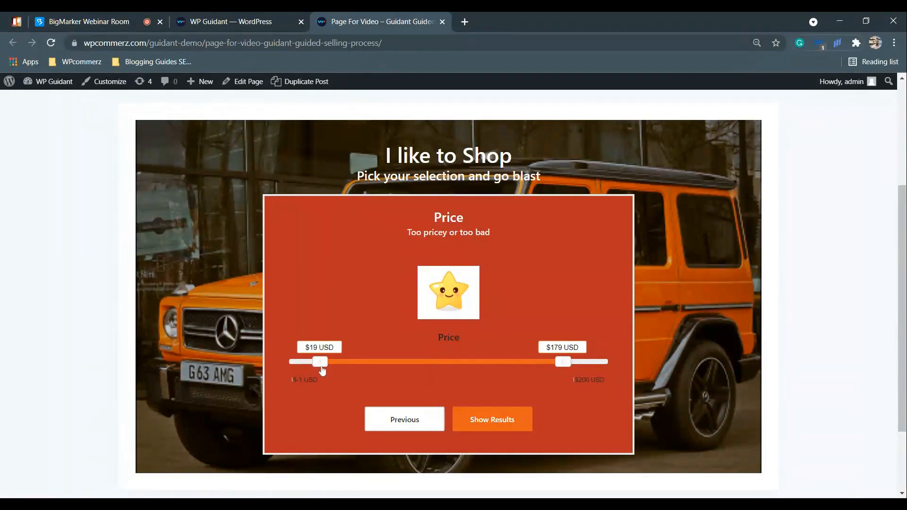
scroll(467, 392, down, 2)
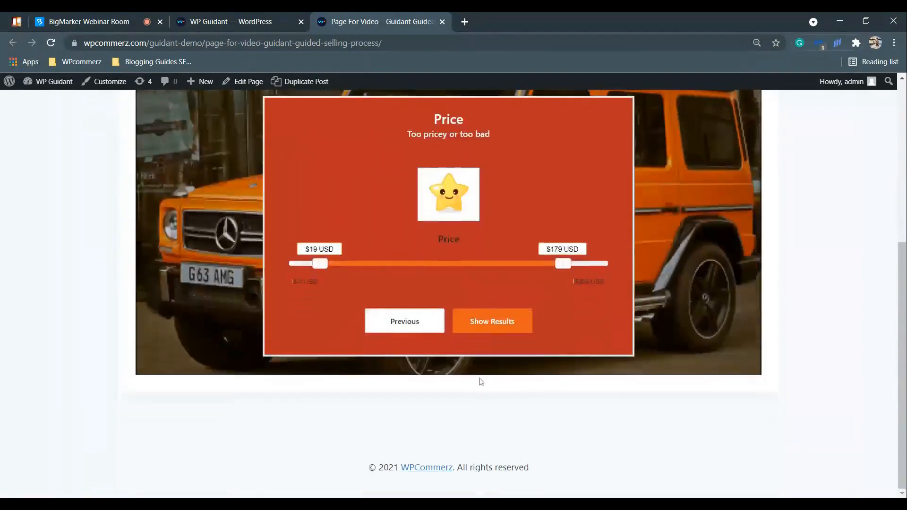
click(495, 328)
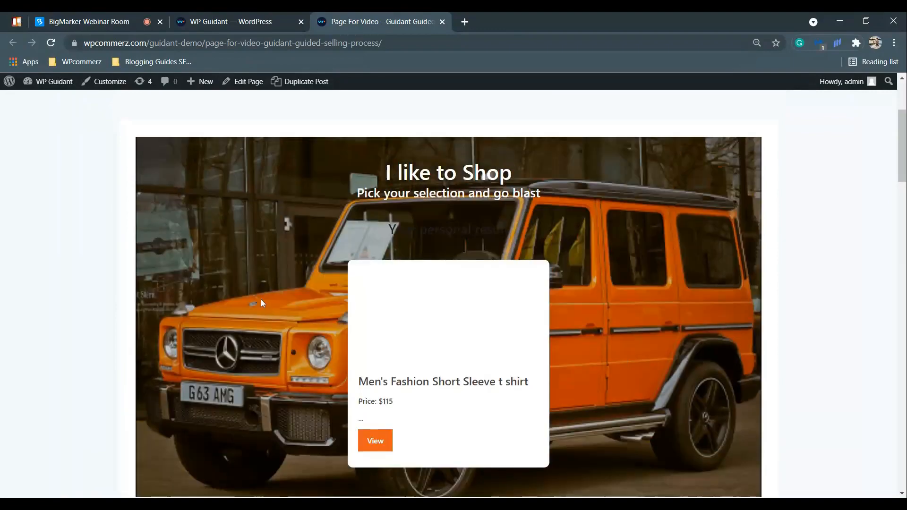
scroll(327, 285, down, 20)
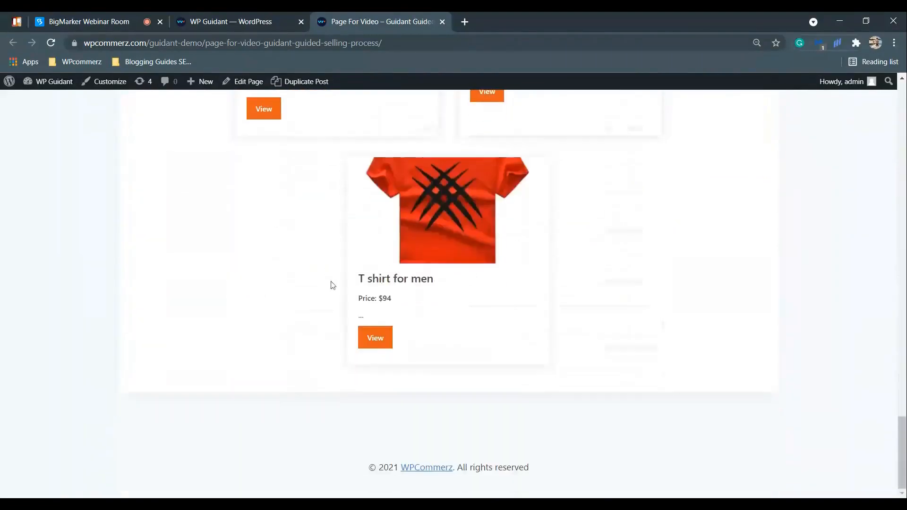
scroll(332, 285, up, 20)
scroll(418, 240, down, 4)
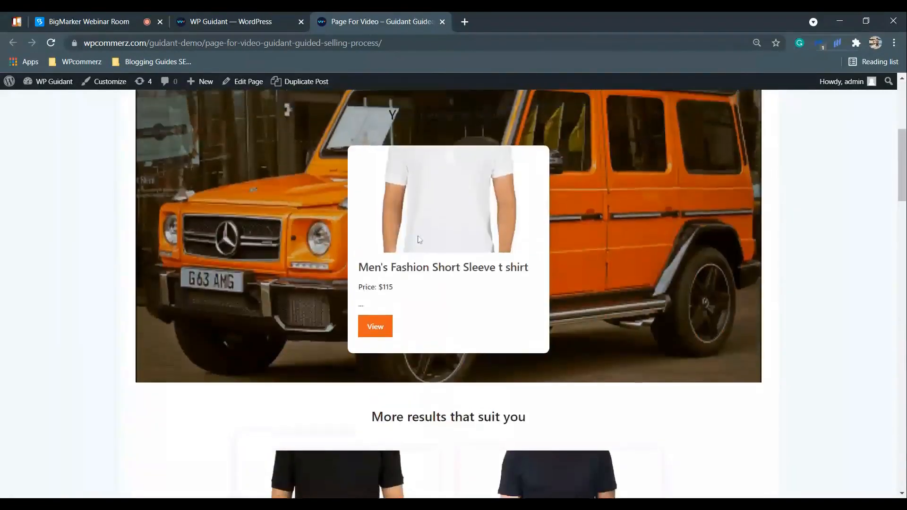
scroll(418, 240, up, 4)
scroll(250, 200, up, 2)
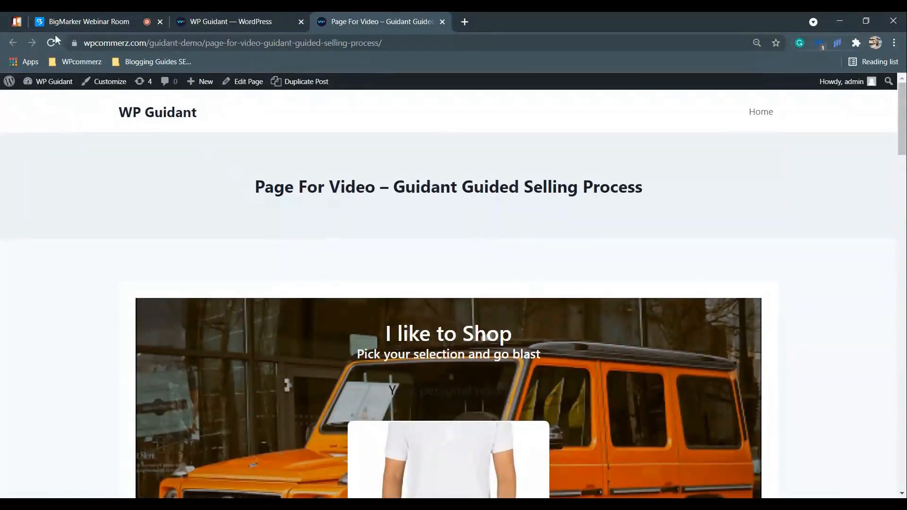
click(55, 43)
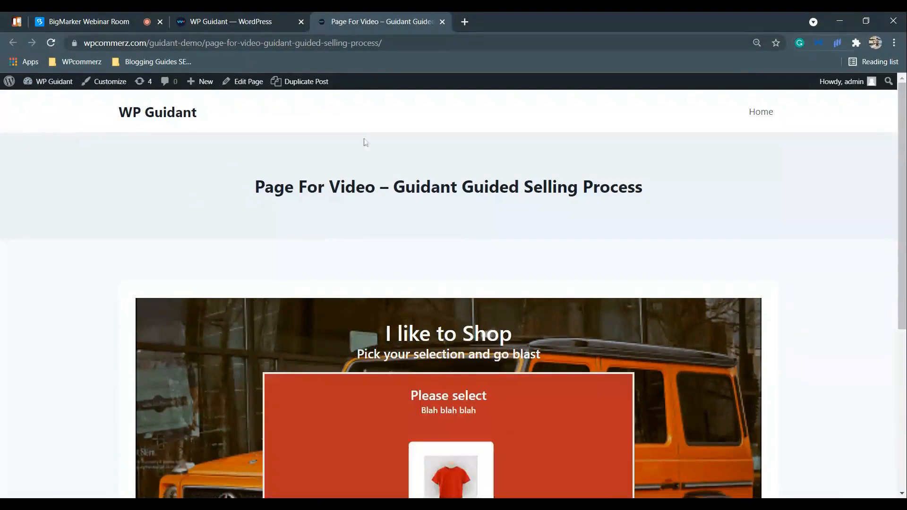
- Start a new filter in the WP Guidant dashboard with the name "Filter 3" and the title "Fill up this form PLEASE"
click(237, 19)
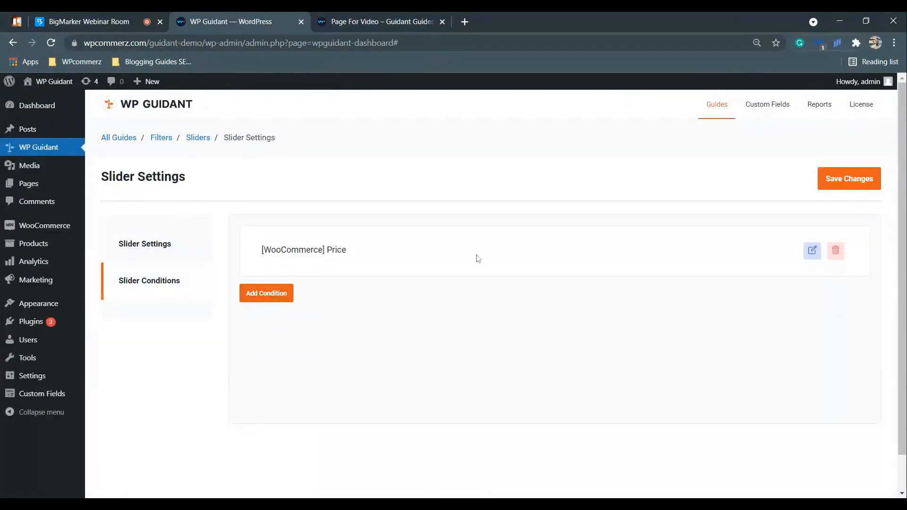
click(160, 138)
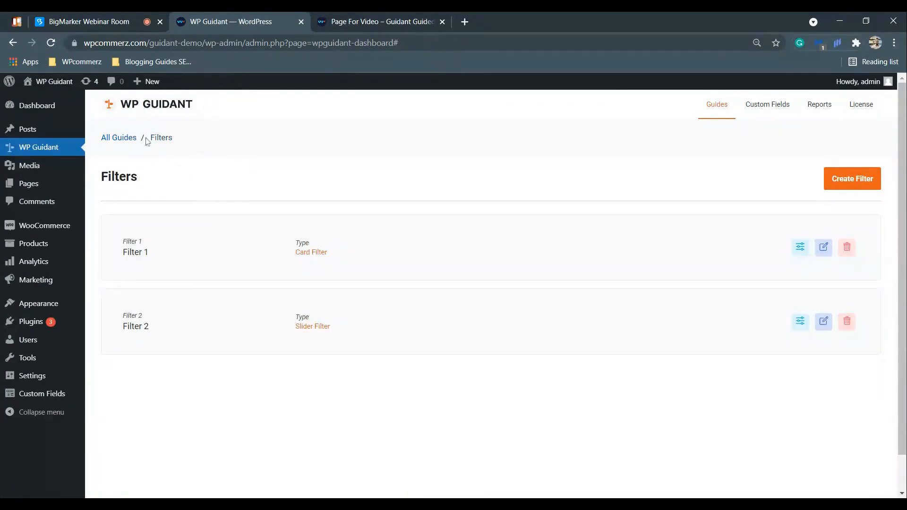
click(850, 184)
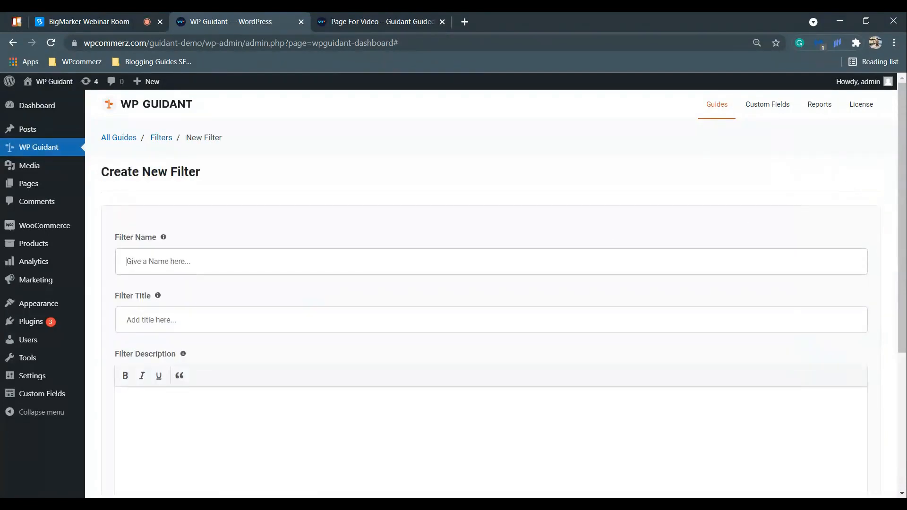
key(Down)
key(Return)
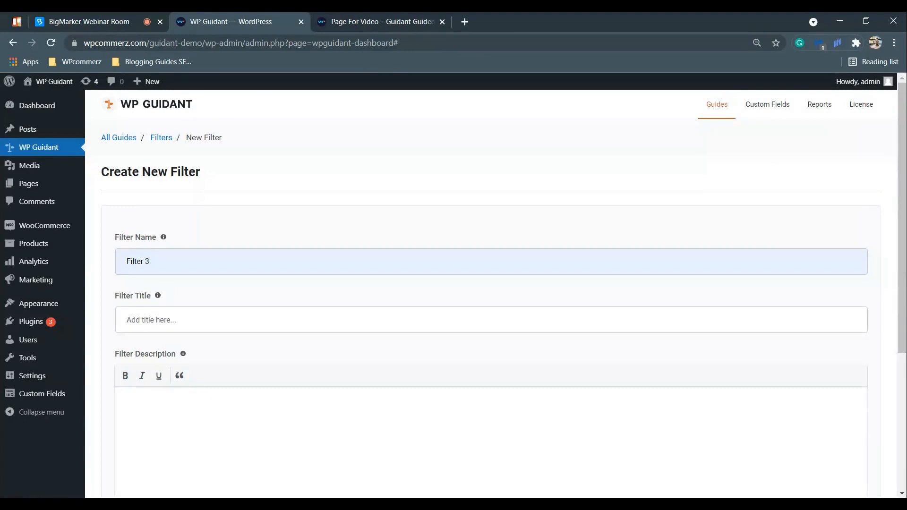
key(Tab)
text(F)
text(ill up this form PLEASE)
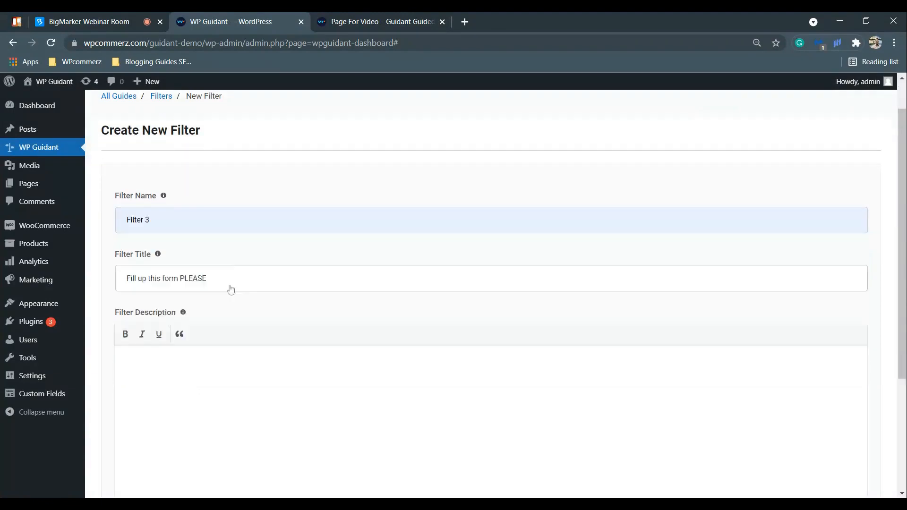
- Set the new filter's type to Form and create the filter
scroll(229, 287, down, 5)
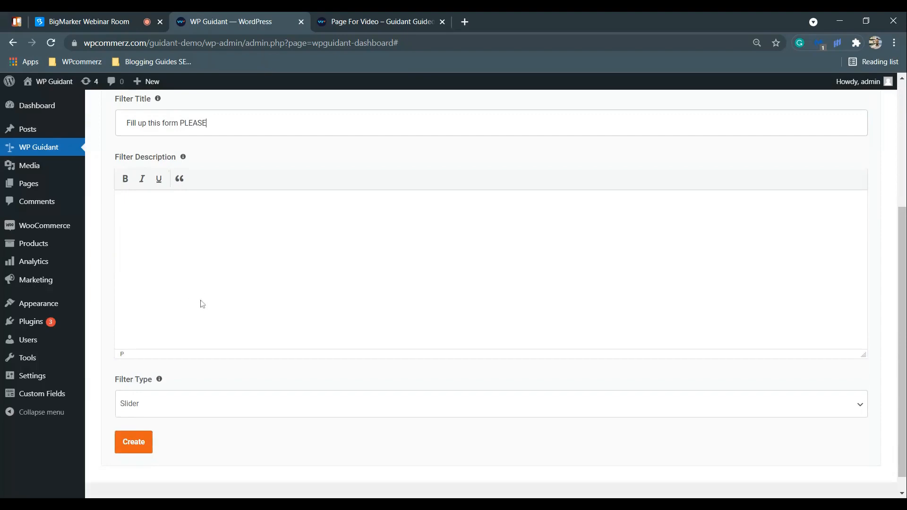
click(161, 405)
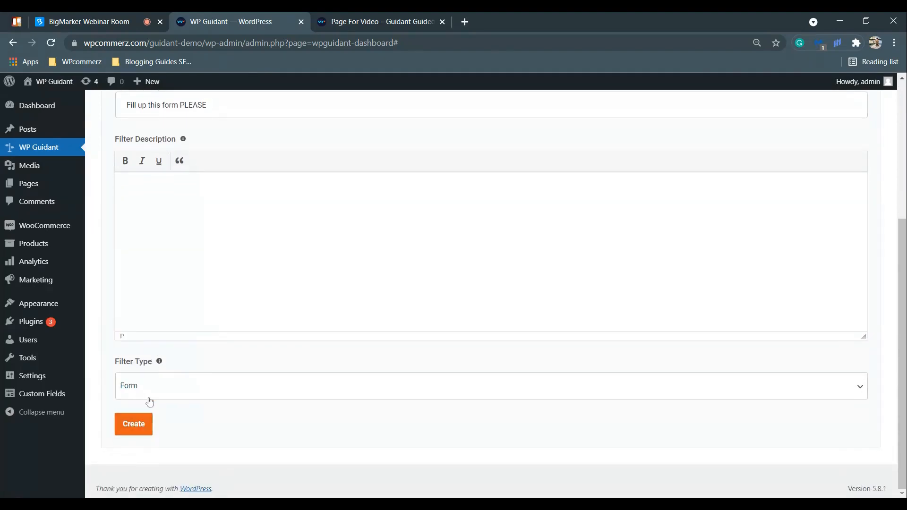
click(142, 425)
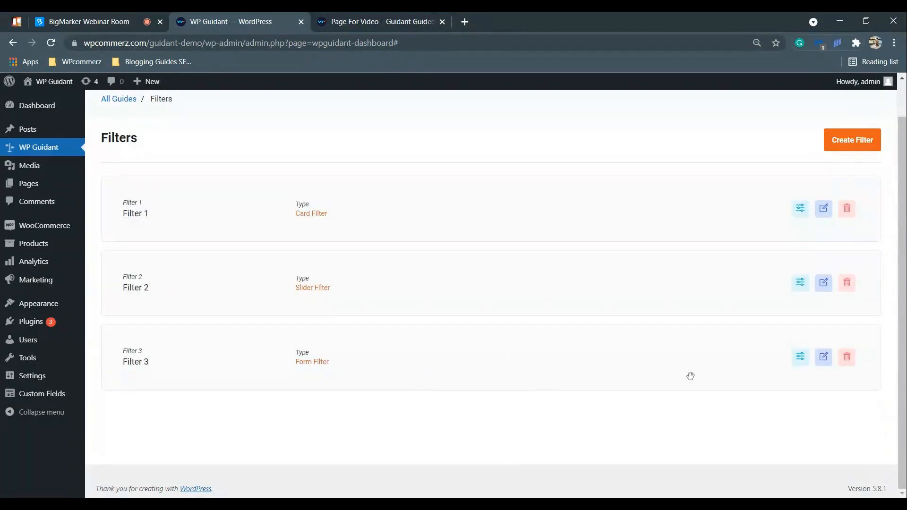
- Create a form element in Filter 3 labelled "Name" as a required text input field, and save it
click(801, 358)
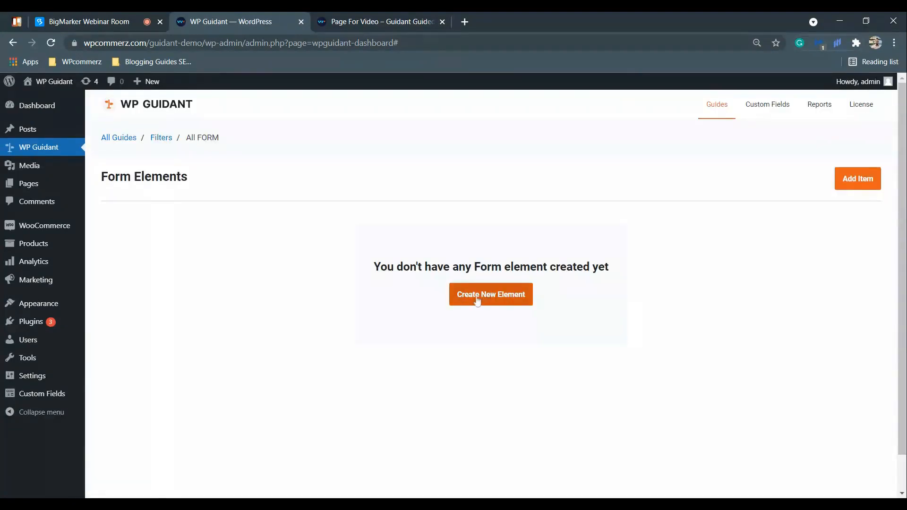
click(475, 297)
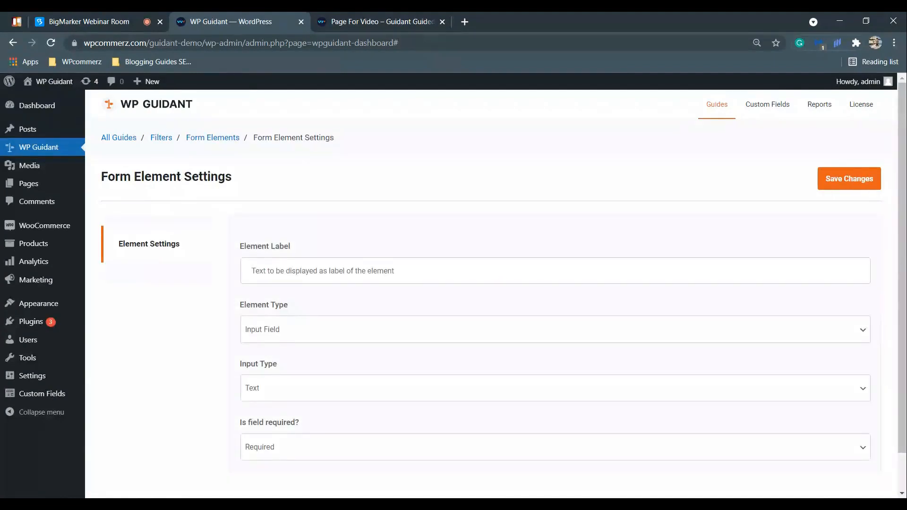
text(Name)
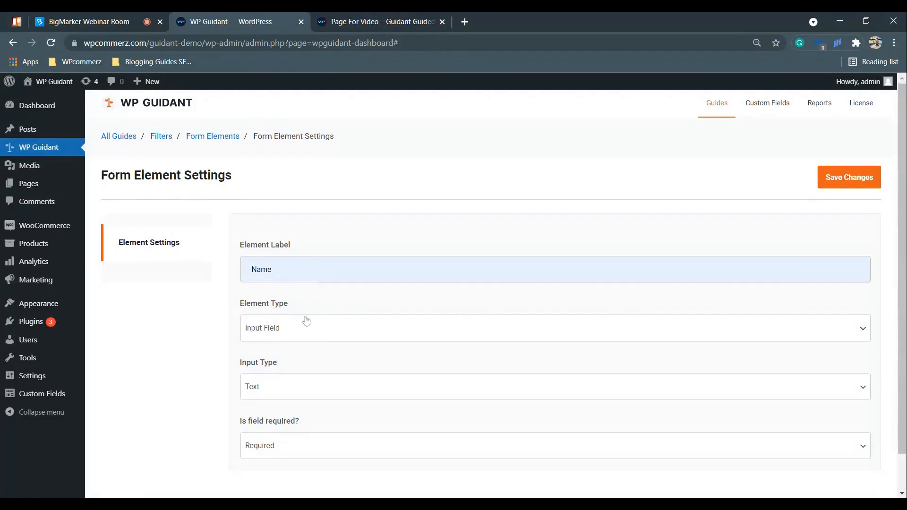
scroll(286, 276, down, 1)
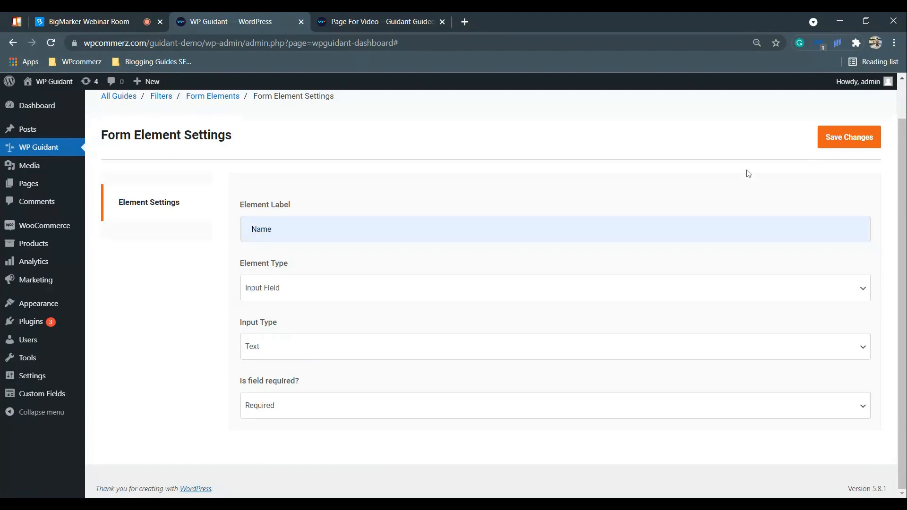
click(845, 141)
scroll(261, 227, up, 1)
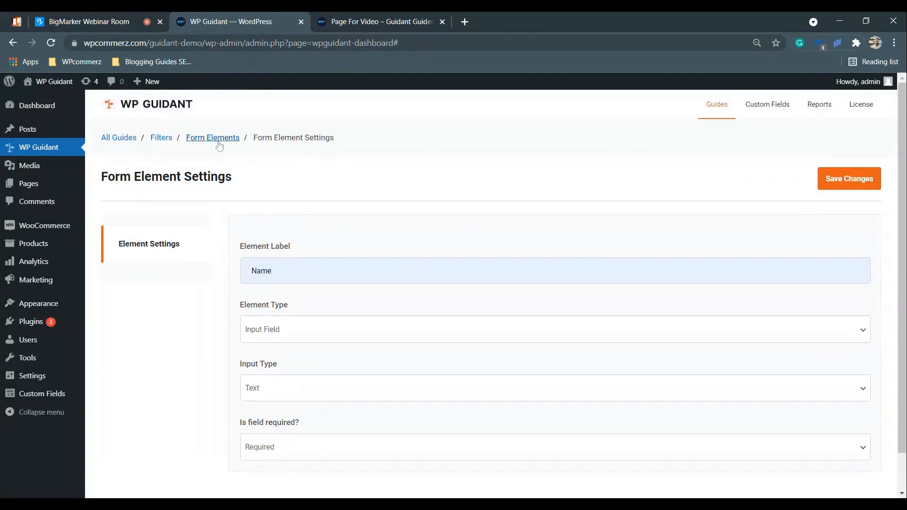
- Add a second form element to Filter 3 labelled "Email" as a required text input field, and save it
click(199, 138)
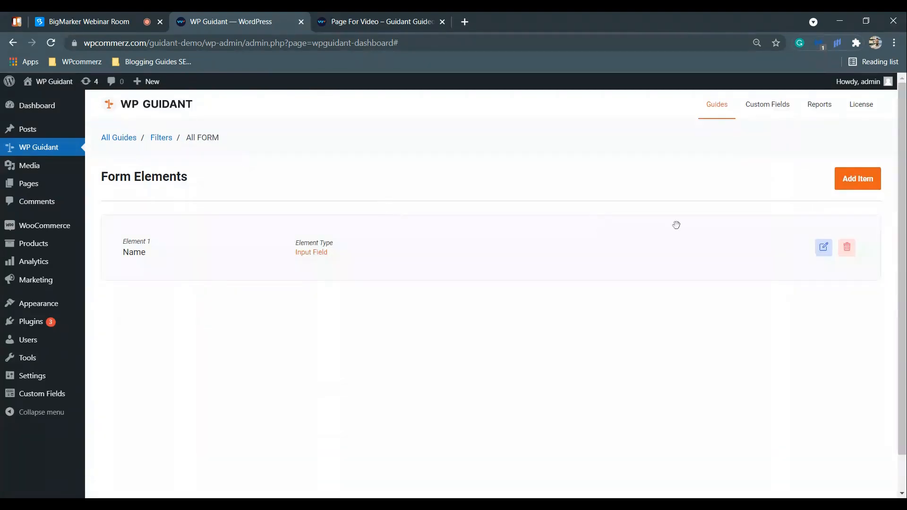
click(849, 185)
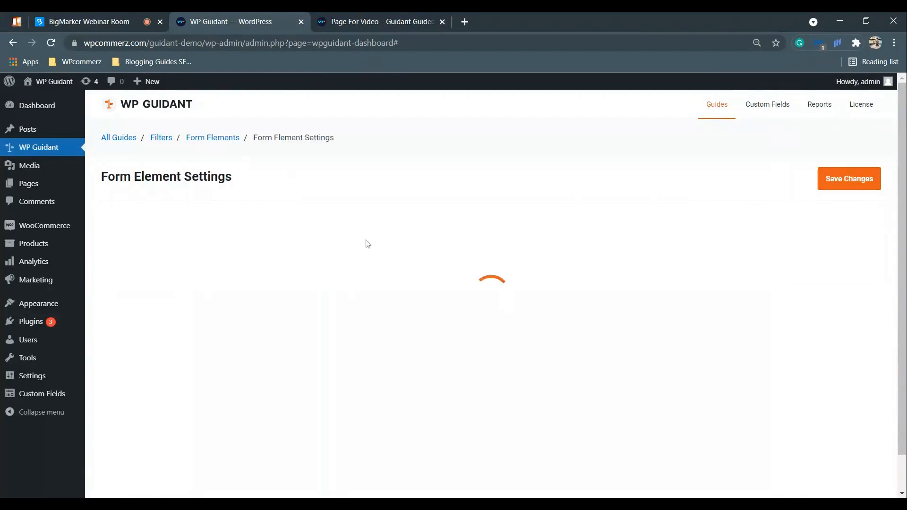
key(Down)
key(Down)
key(Down)
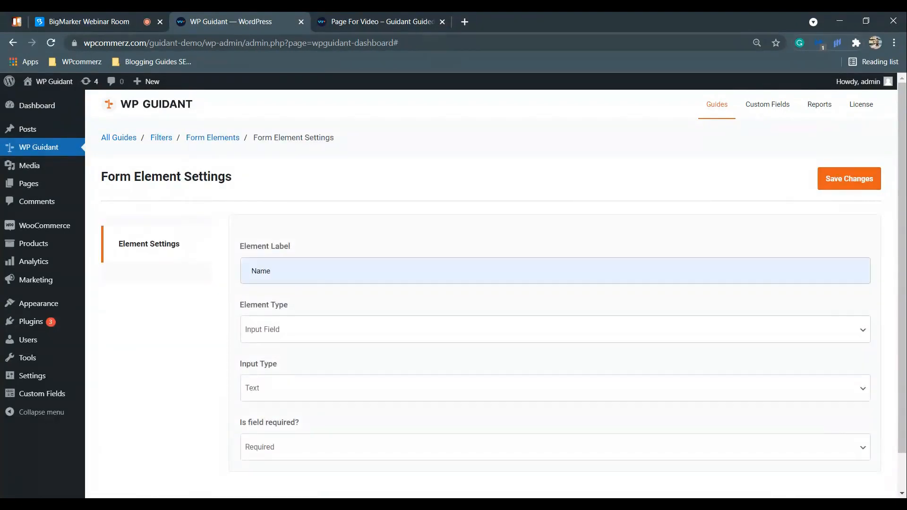
key(Return)
scroll(288, 309, down, 1)
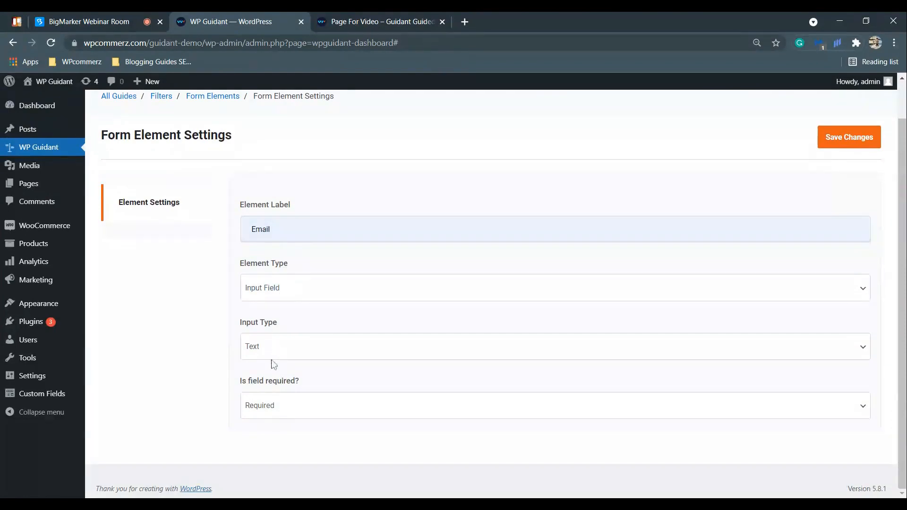
click(263, 387)
click(830, 147)
- Reload the guide page, choose the T-shirt option and continue with a price range from $99 to $200
click(340, 24)
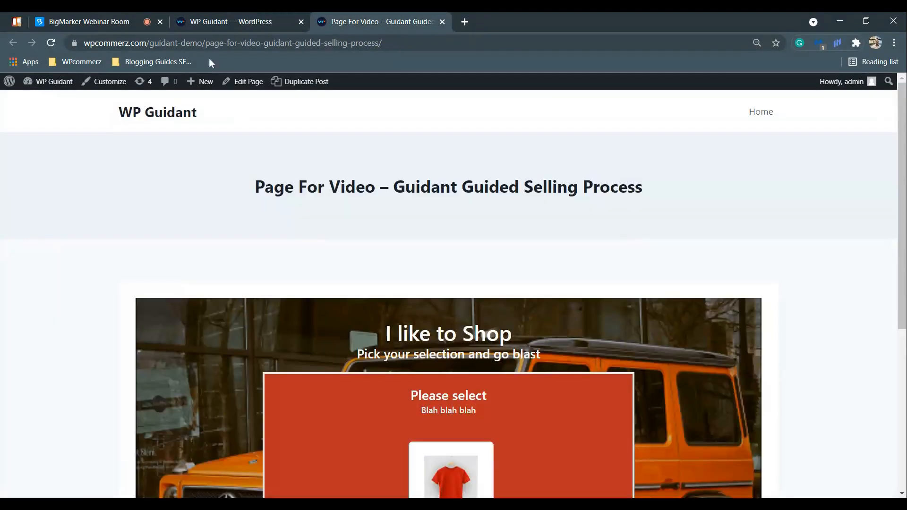
click(52, 43)
scroll(600, 255, down, 4)
click(452, 270)
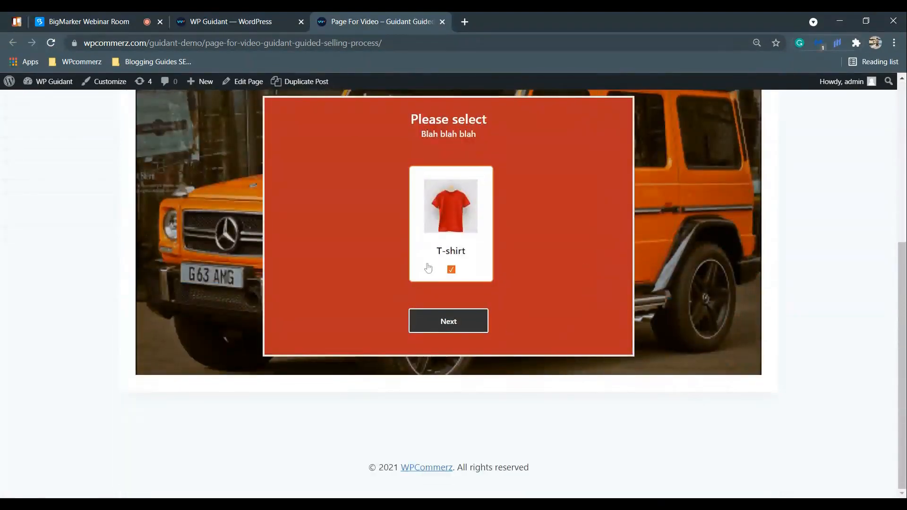
click(456, 272)
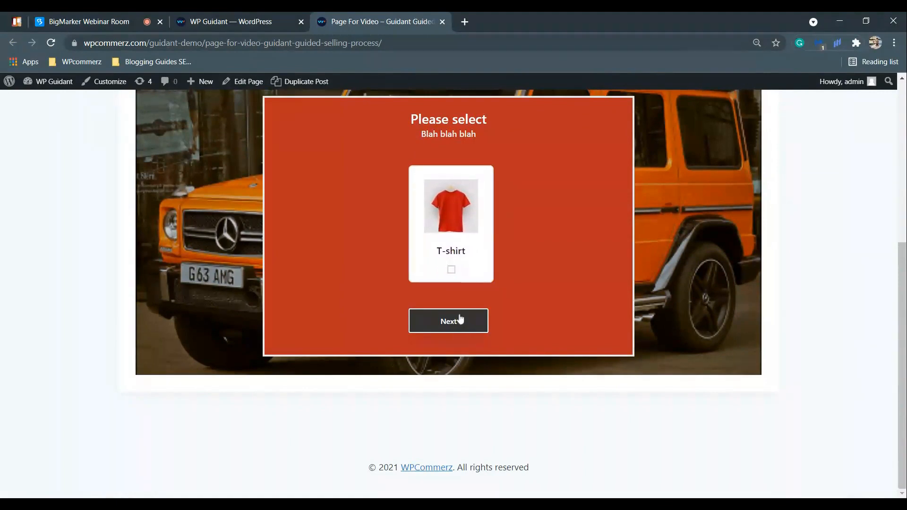
click(435, 273)
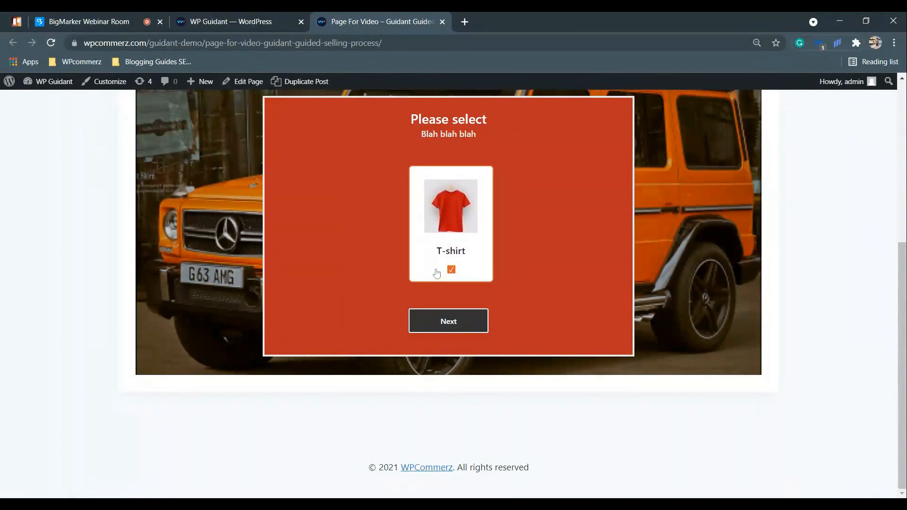
click(453, 324)
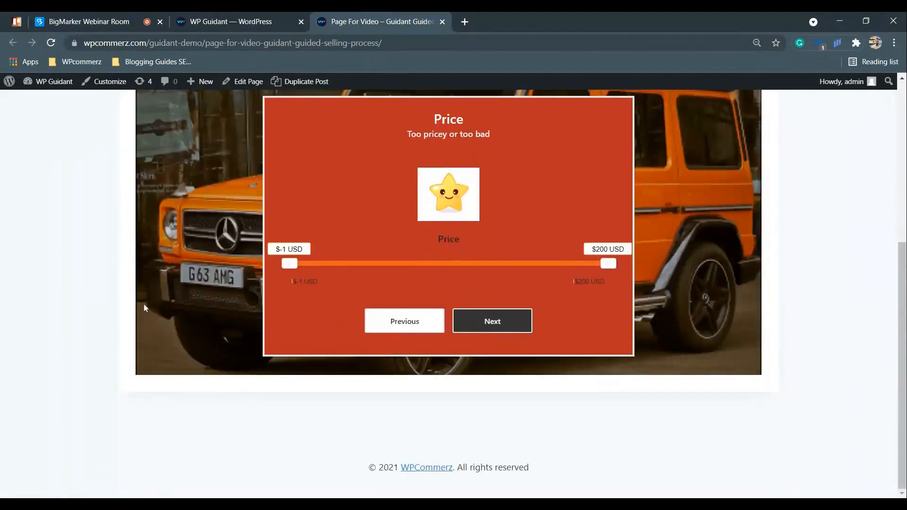
drag(284, 265, 447, 267)
click(493, 320)
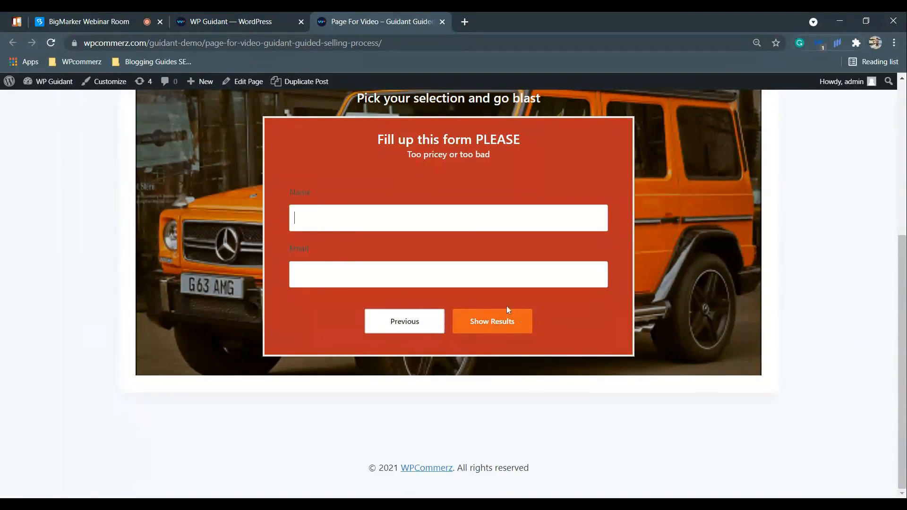
- Fill in the form's name and email, show the results and review the matching products
click(495, 331)
text(abc@abc.com)
click(494, 321)
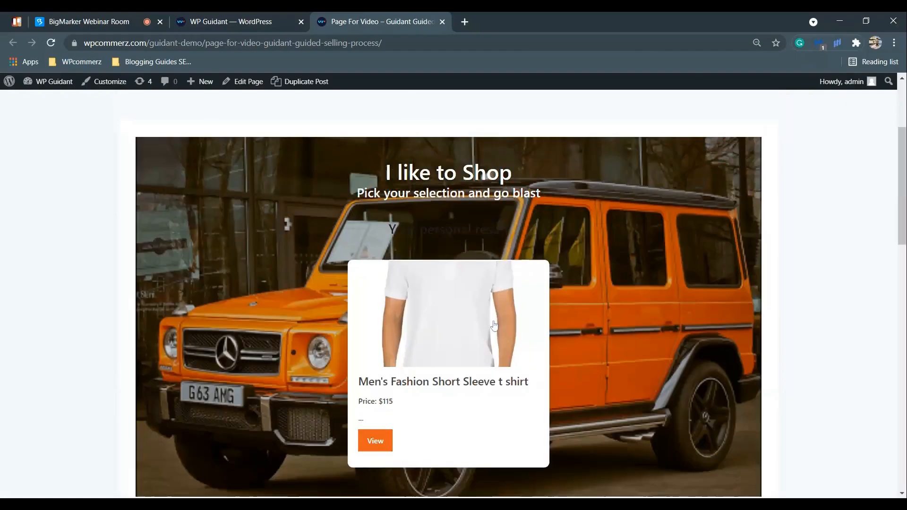
scroll(494, 324, down, 10)
scroll(491, 318, up, 15)
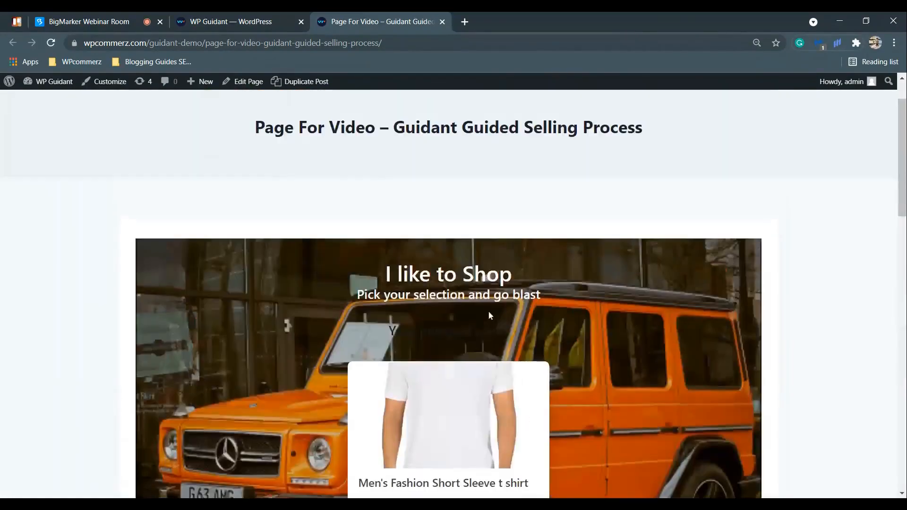
scroll(489, 307, down, 8)
scroll(488, 289, up, 6)
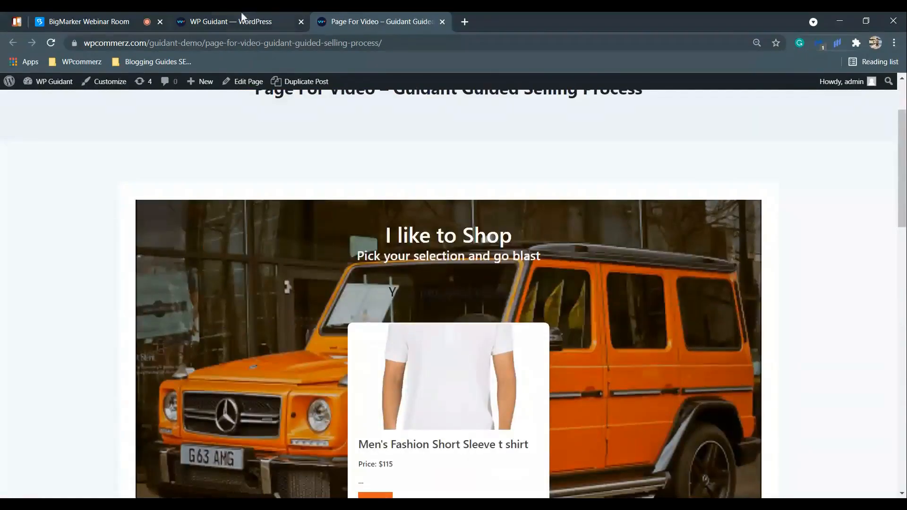
- In the WP Guidant submission reports, examine the individual report of the newest "A Simple Guide 0101" submission, and close it
click(241, 14)
click(119, 139)
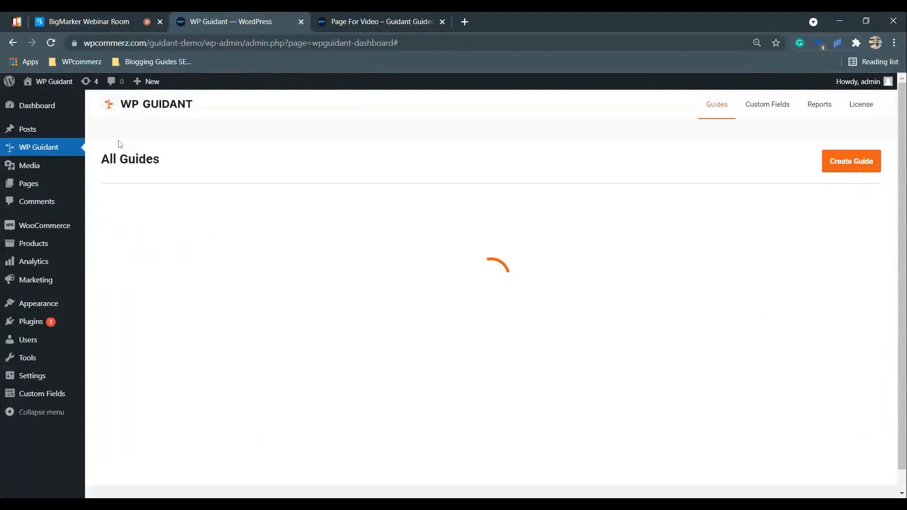
click(822, 110)
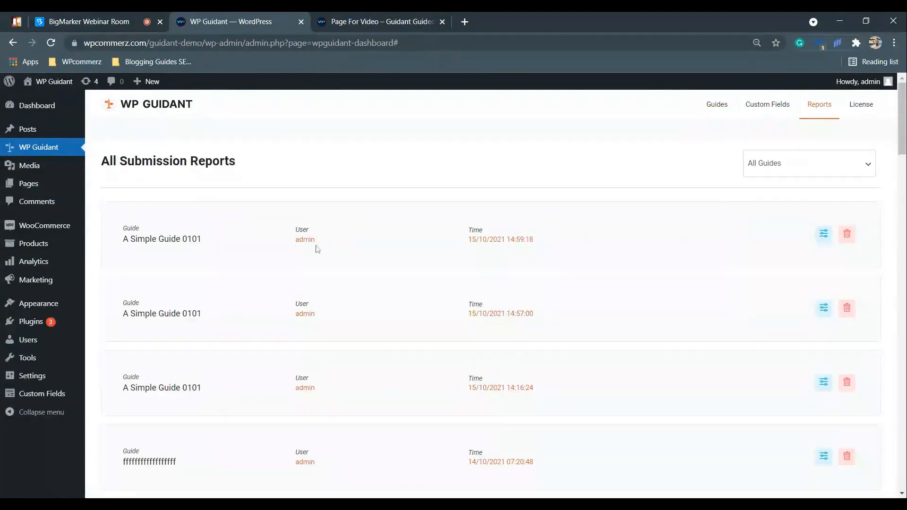
click(824, 234)
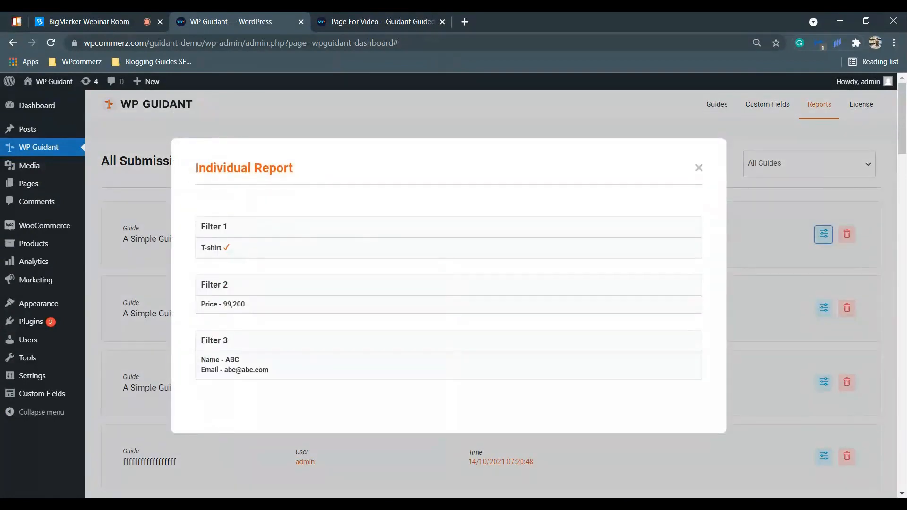
drag(259, 303, 223, 305)
click(236, 314)
drag(240, 360, 221, 360)
drag(289, 373, 224, 370)
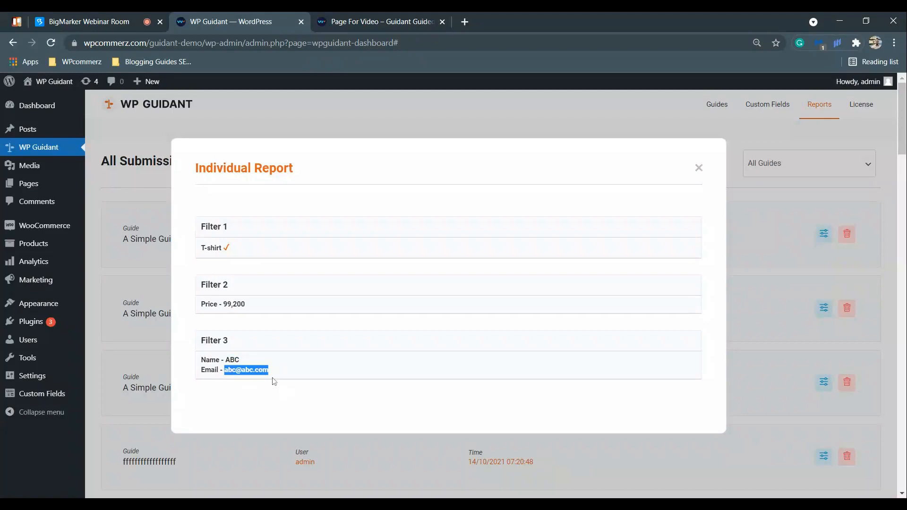
click(289, 340)
click(699, 168)
- Look over the list of all guides, and reload the guide page to view its first filter
click(725, 110)
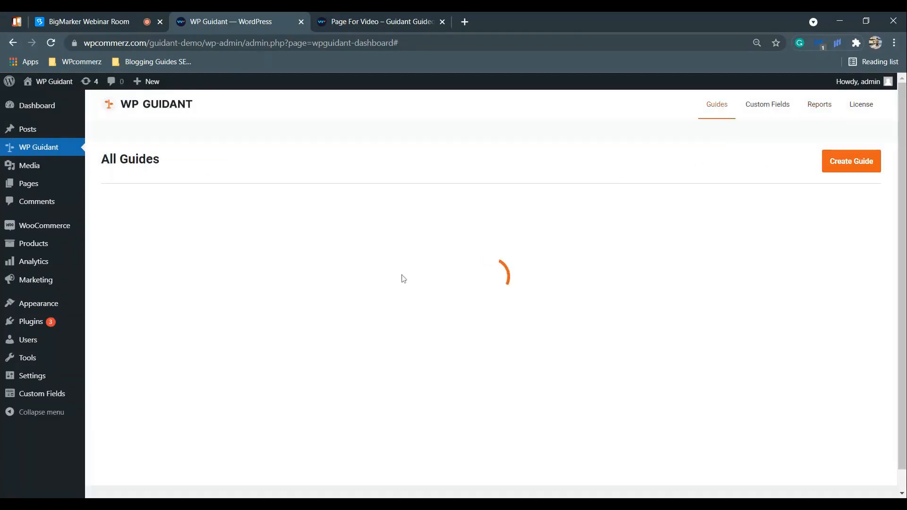
scroll(404, 272, down, 15)
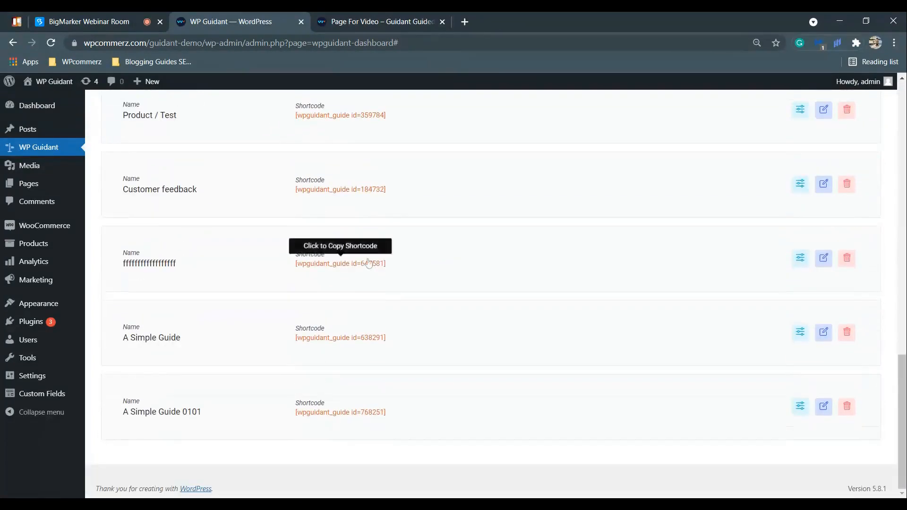
click(354, 19)
scroll(496, 316, down, 8)
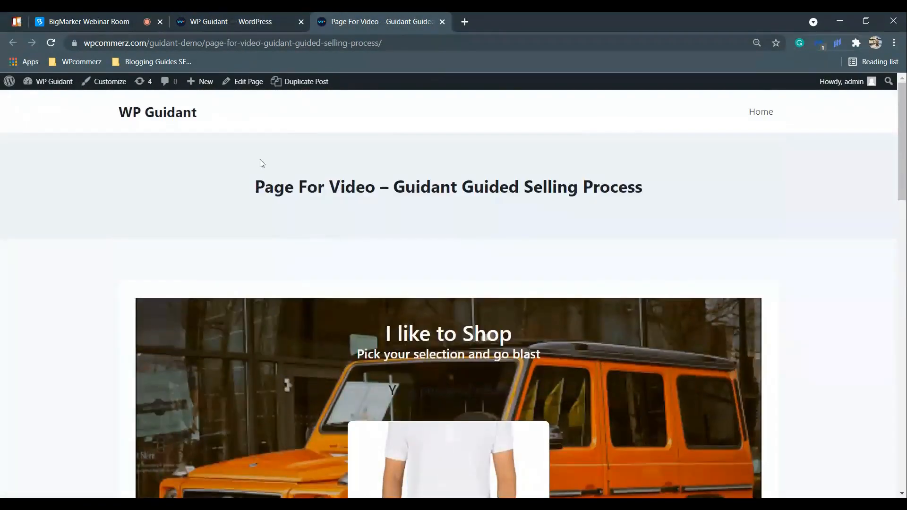
click(52, 45)
scroll(276, 288, down, 4)
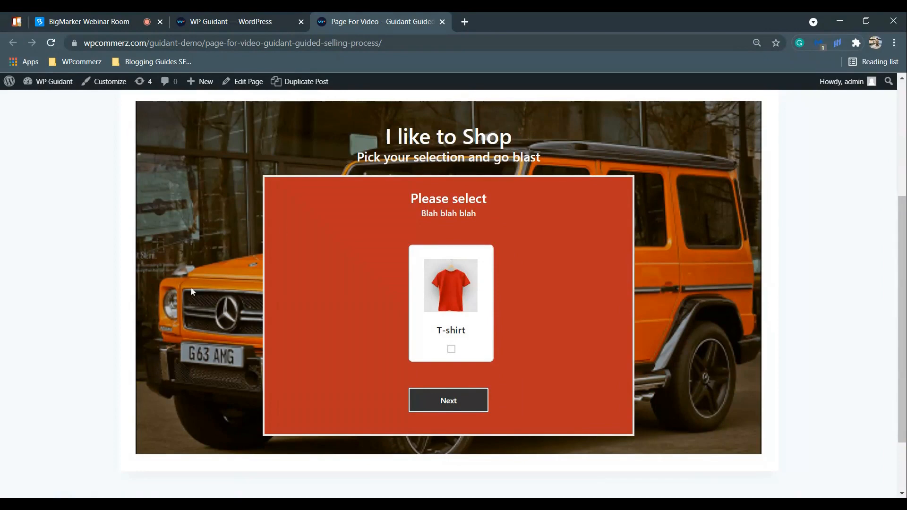
- Create a WP Guidant custom field labelled "Name Field 1" with its placement set to Post
click(255, 20)
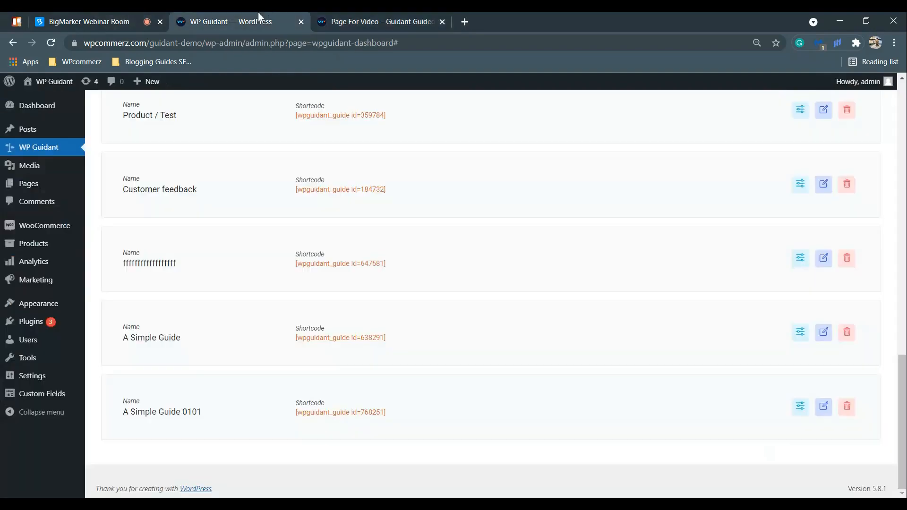
scroll(628, 412, up, 15)
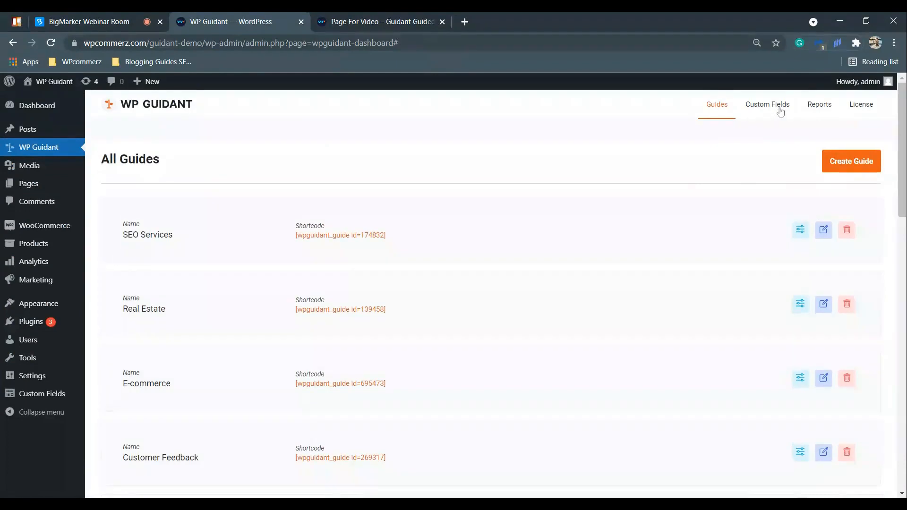
click(777, 111)
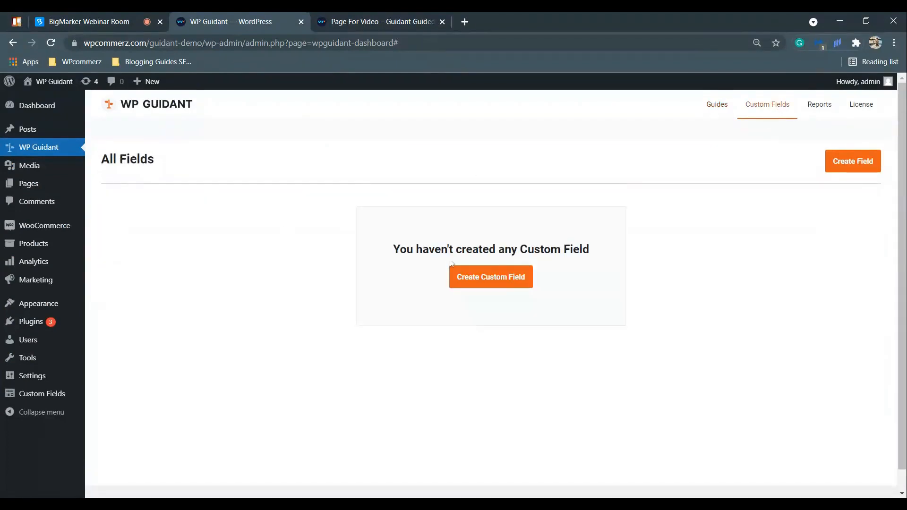
click(469, 281)
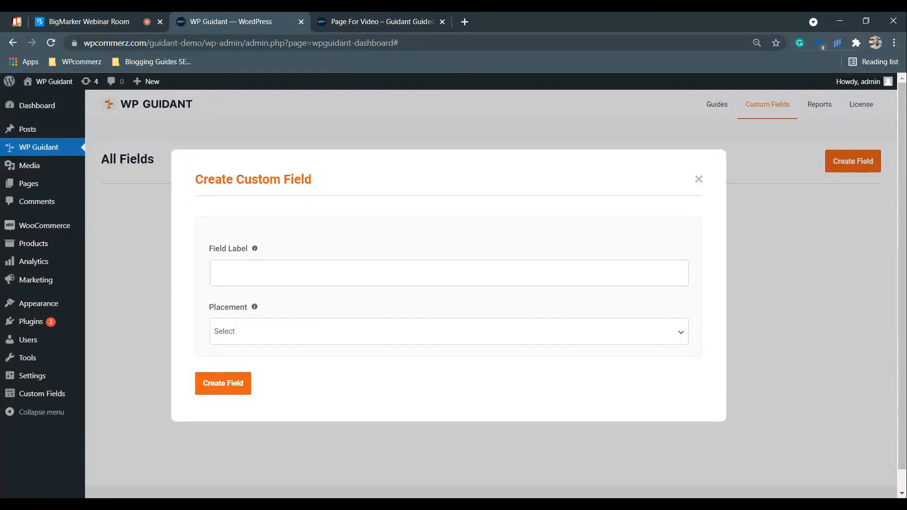
text(Name Field 1)
click(236, 358)
click(223, 383)
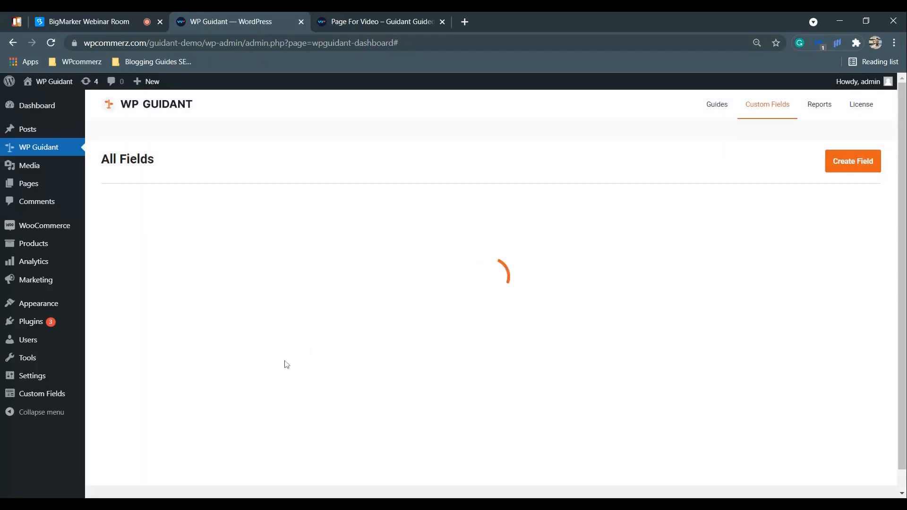
- Open the first listed post for editing in a separate tab, inspect its WP Guidant custom field and property fields, and close the tab
middle_click(35, 133)
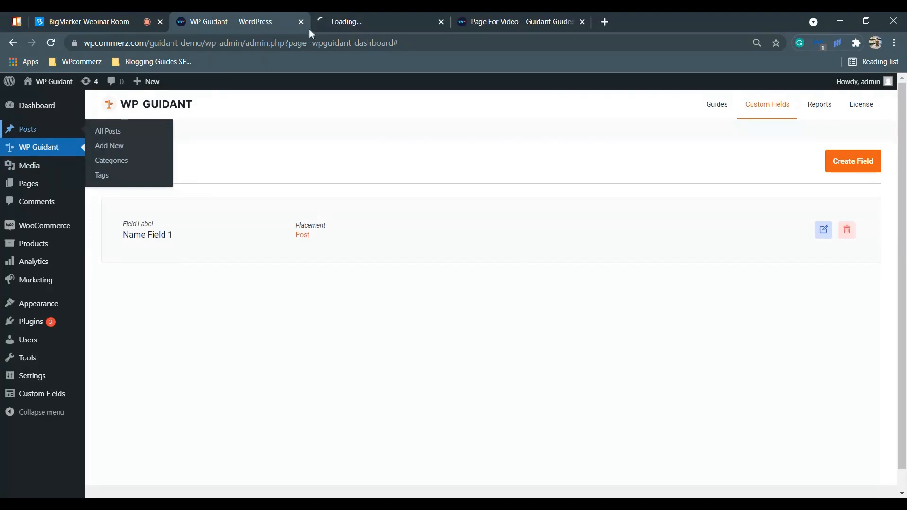
click(376, 15)
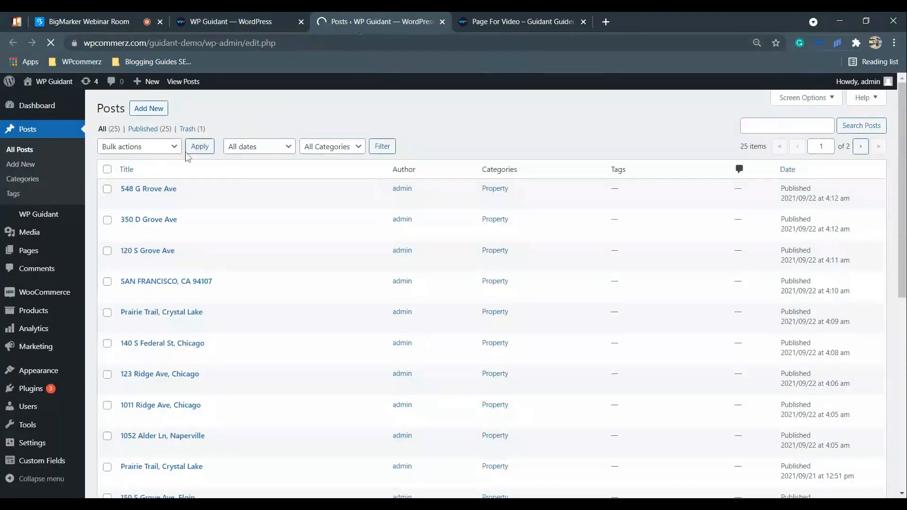
mouse_move(137, 199)
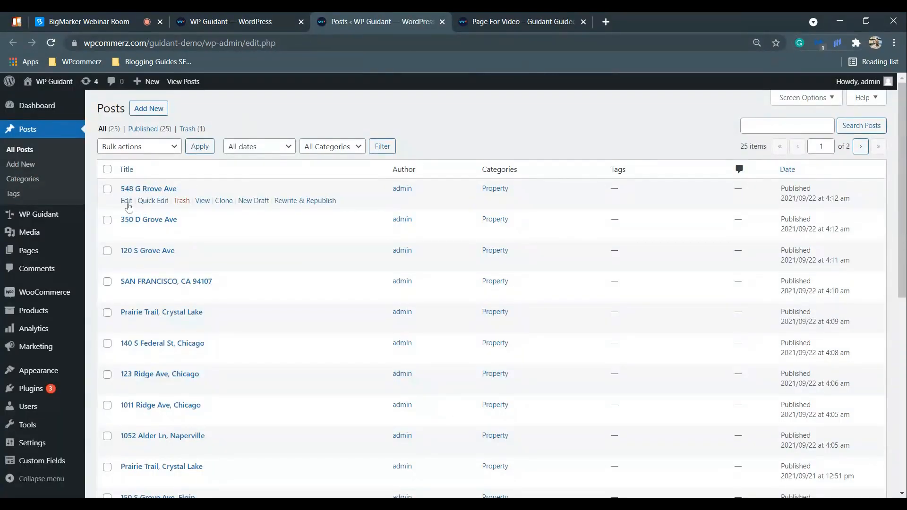
click(126, 201)
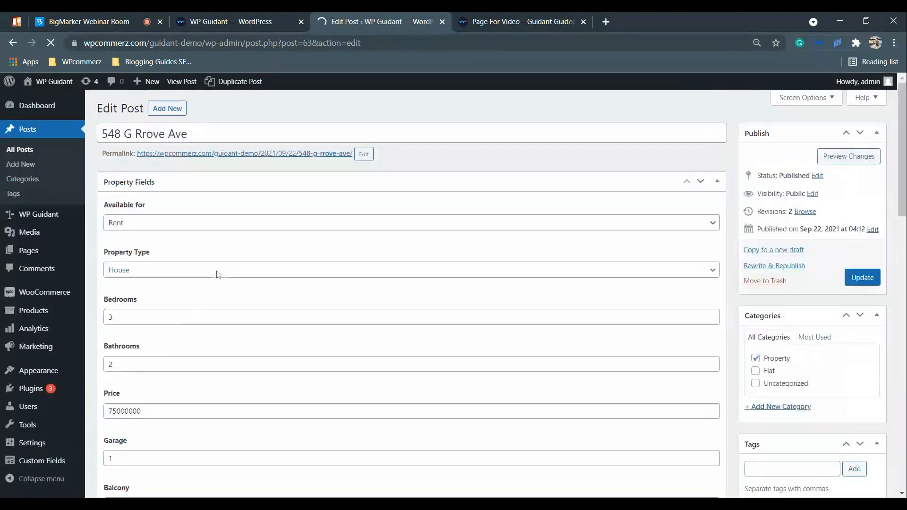
scroll(216, 271, down, 12)
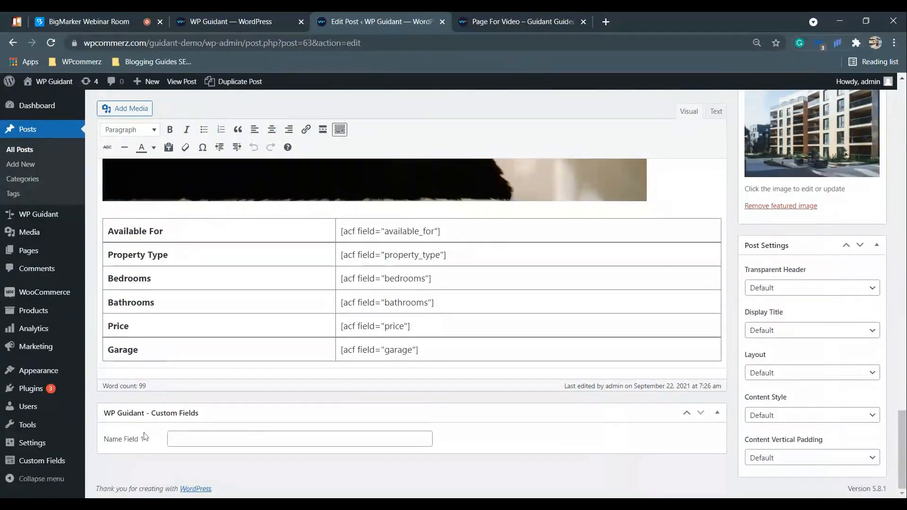
click(203, 439)
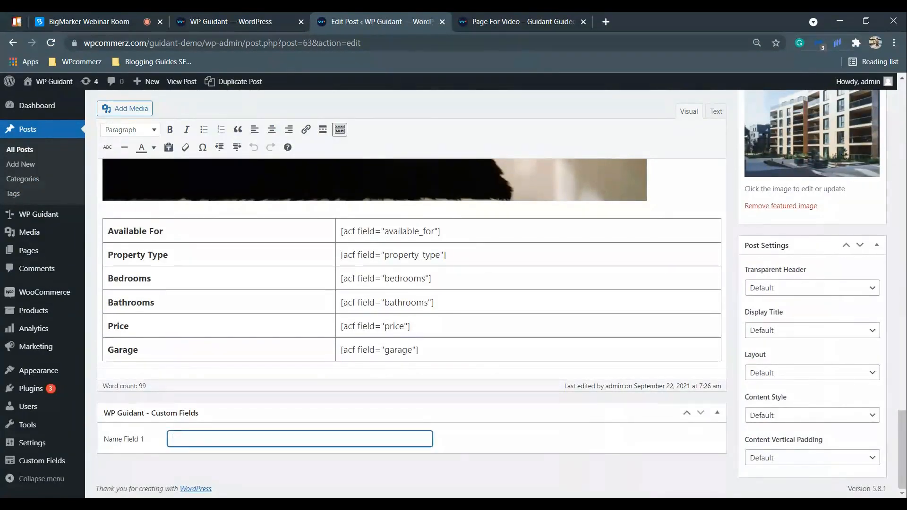
scroll(765, 297, up, 15)
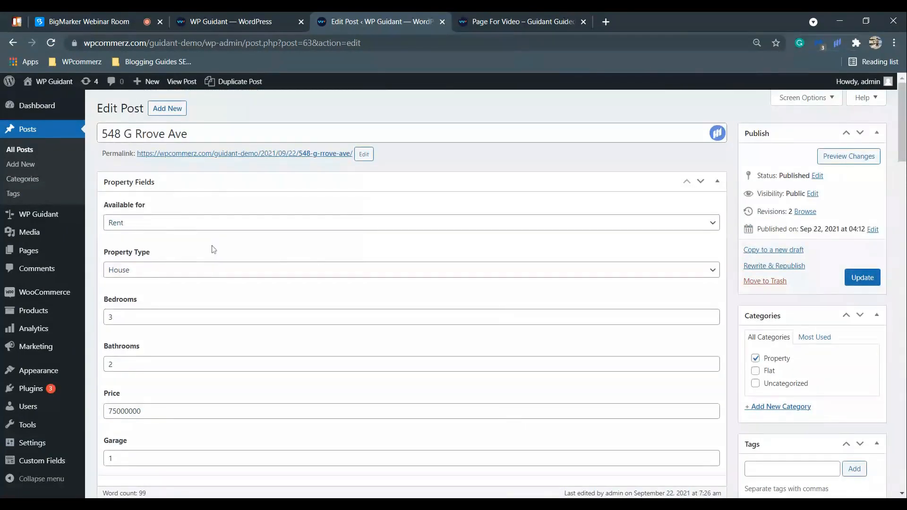
scroll(233, 236, down, 15)
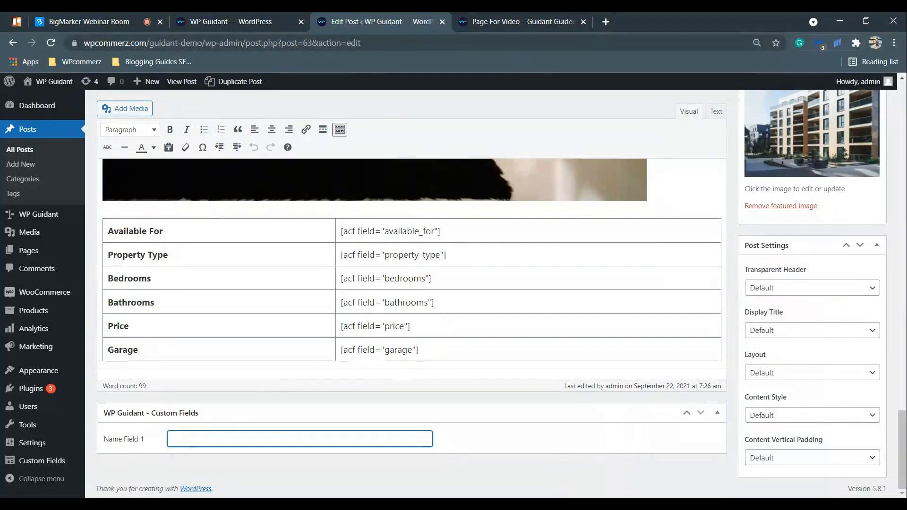
click(443, 22)
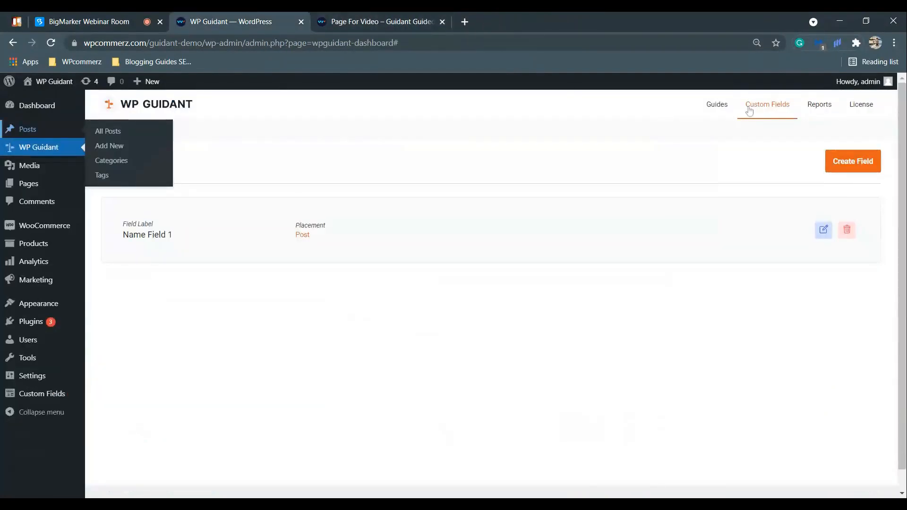
- Return to the list of guides, switch to the BigMarker webinar room and stop the screen sharing
click(726, 108)
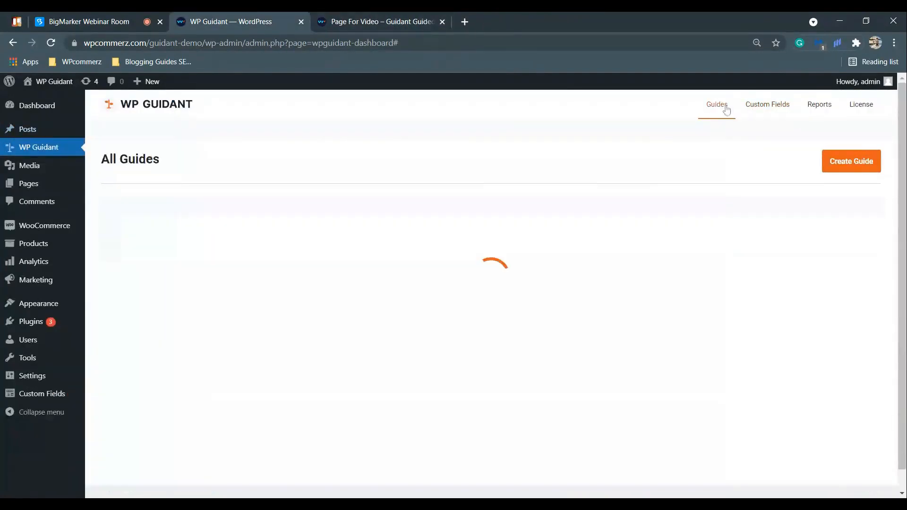
click(382, 16)
click(137, 21)
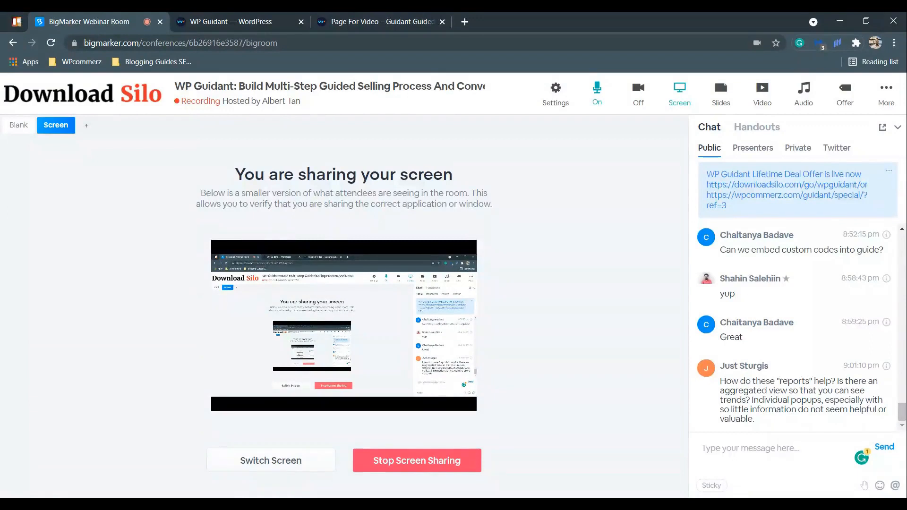
click(679, 94)
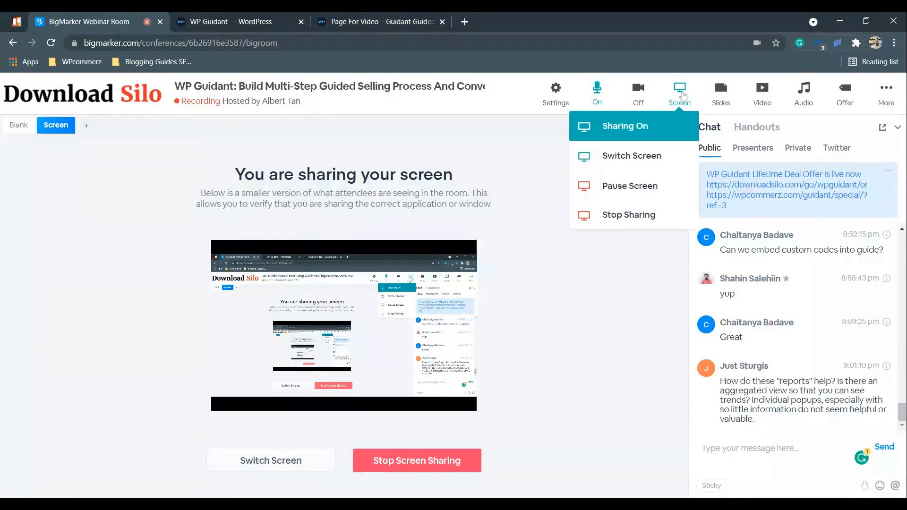
click(614, 218)
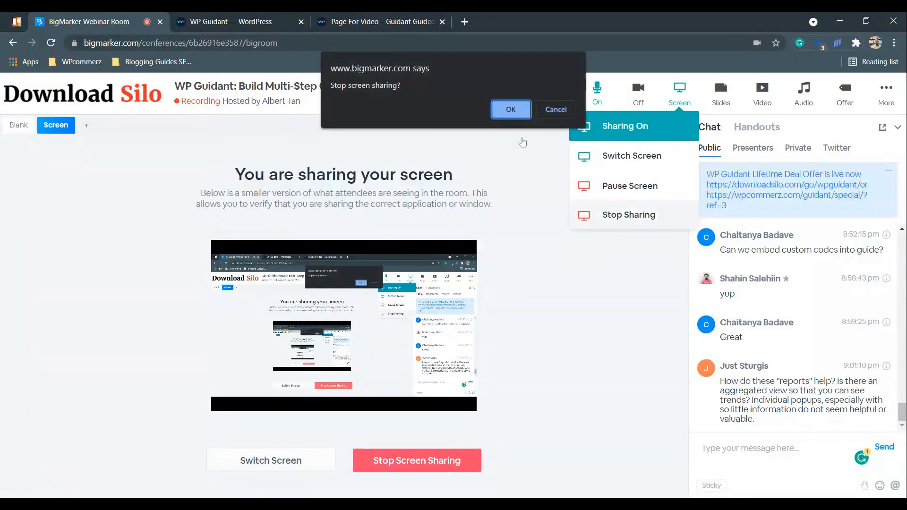
click(513, 108)
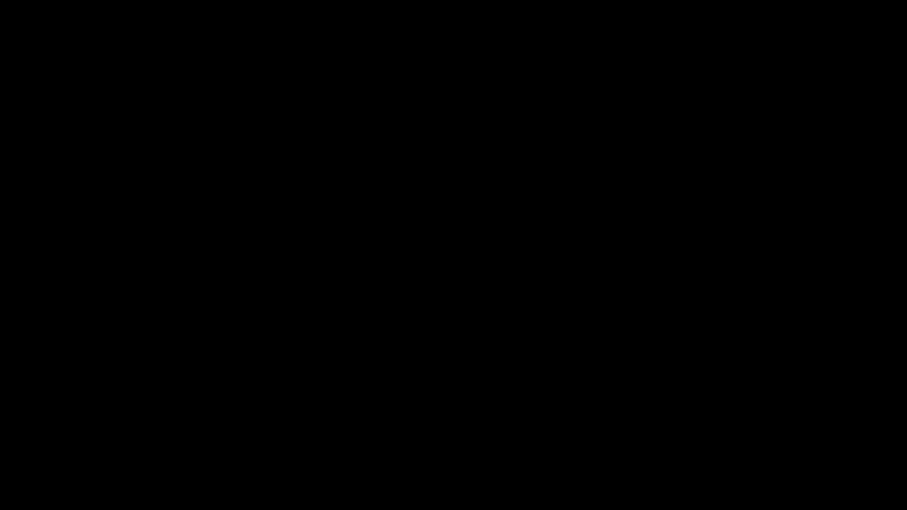